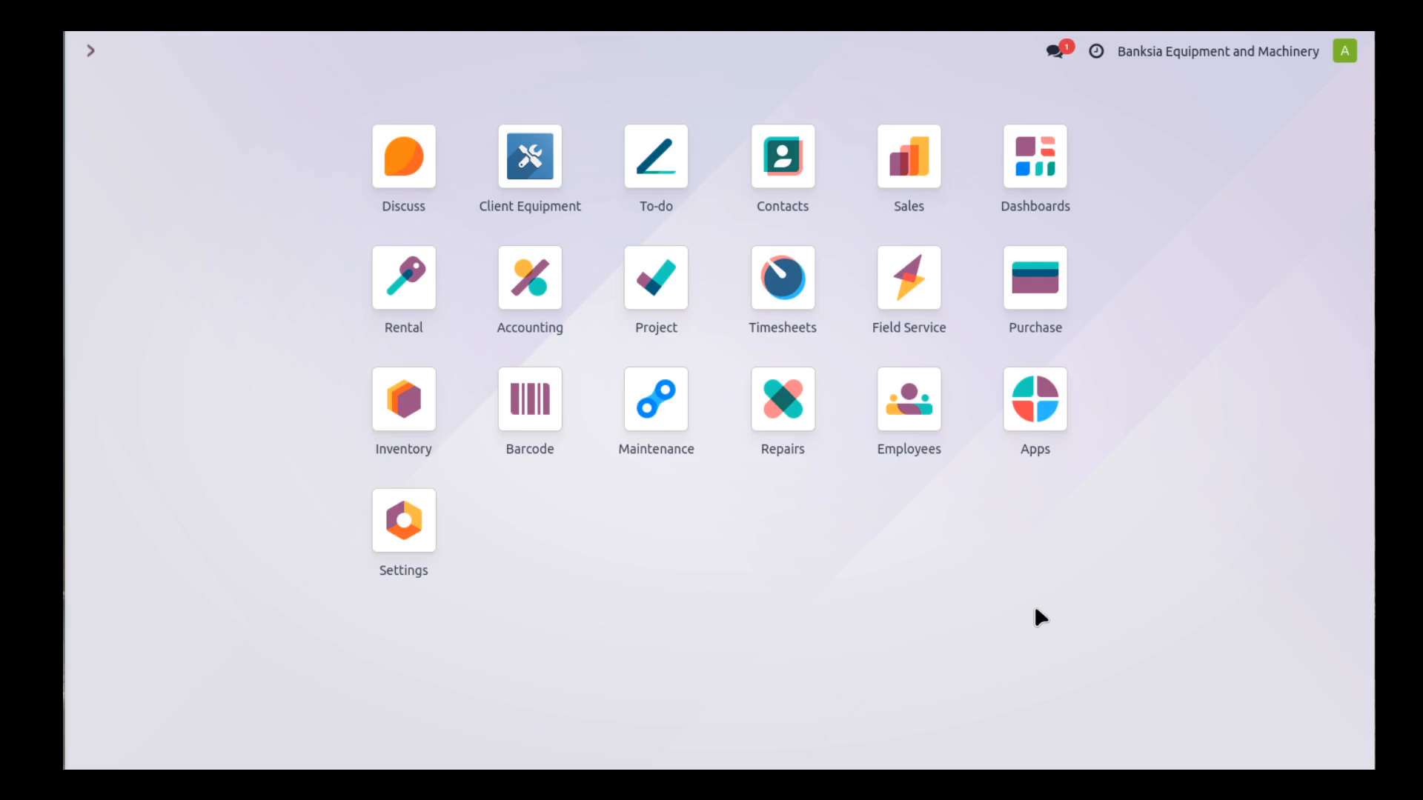
# Open the Bulldozer product record from the Sales product catalogue.
pyautogui.click(877, 165)
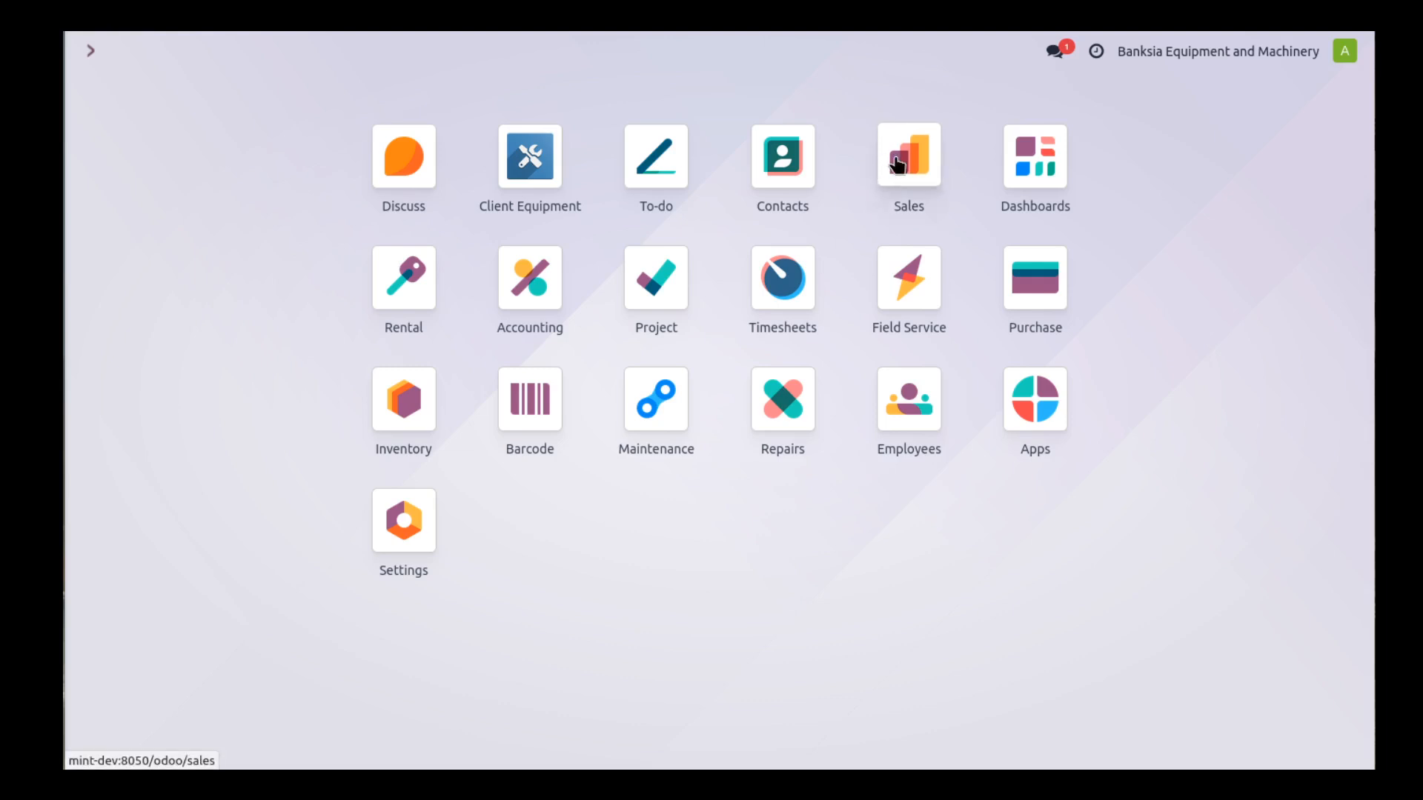
pyautogui.click(322, 53)
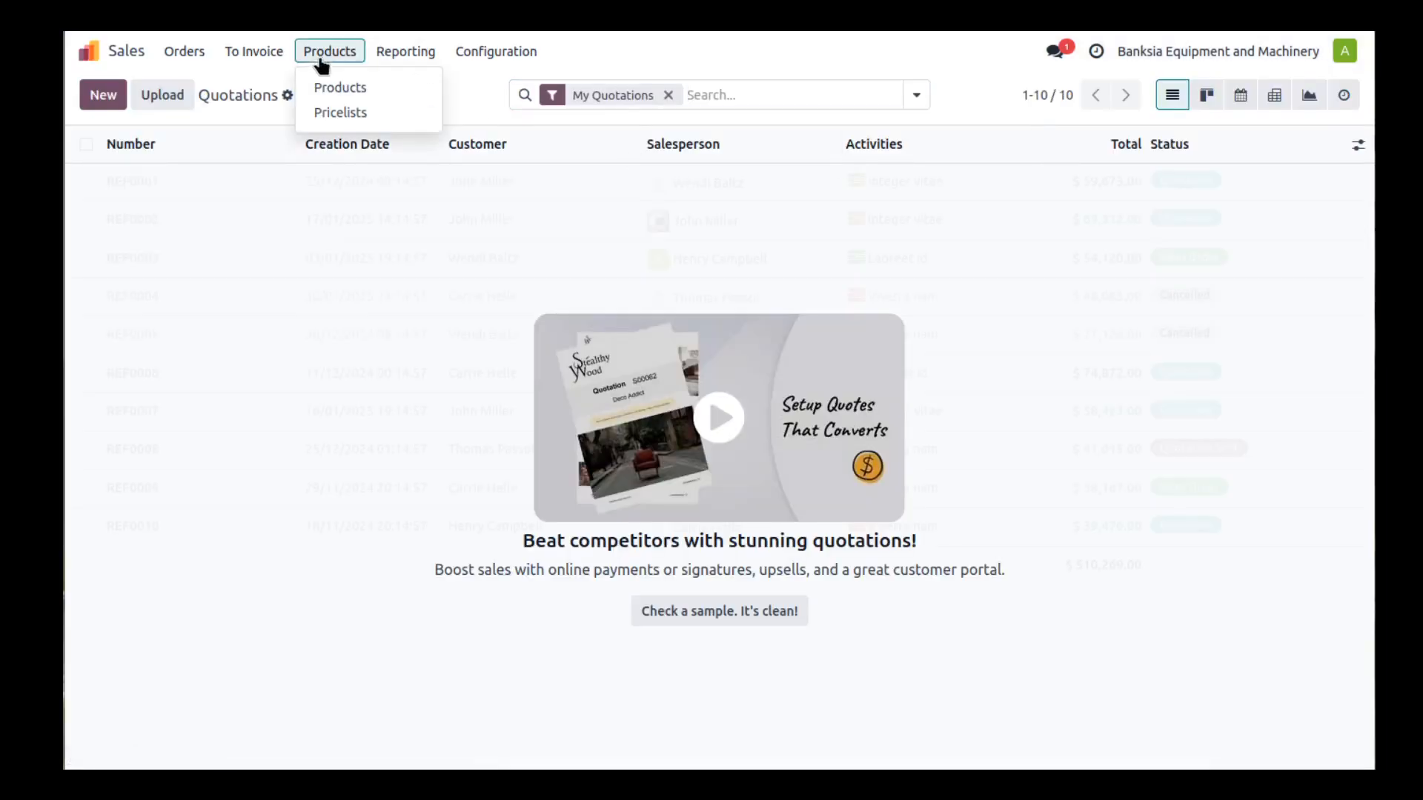
pyautogui.click(335, 92)
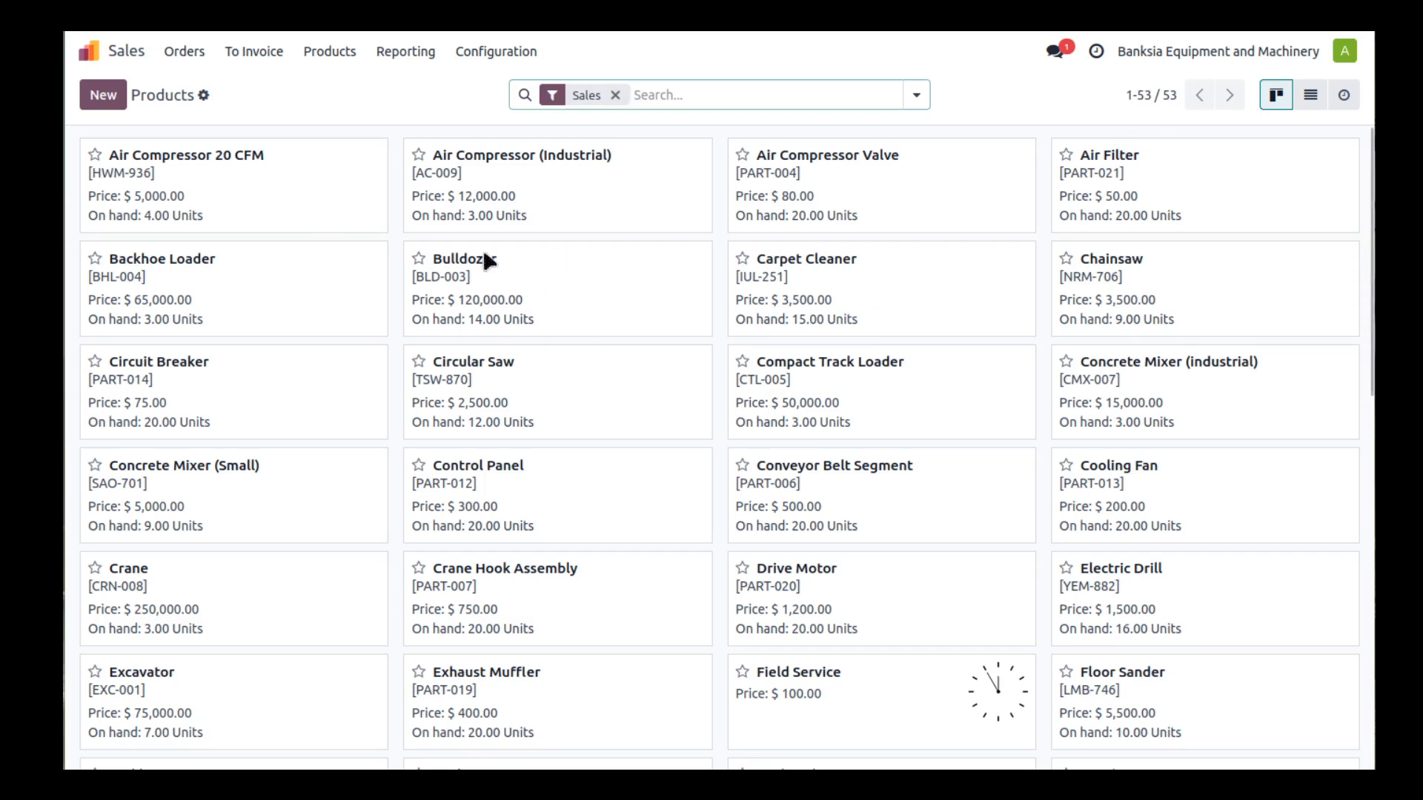
pyautogui.click(512, 268)
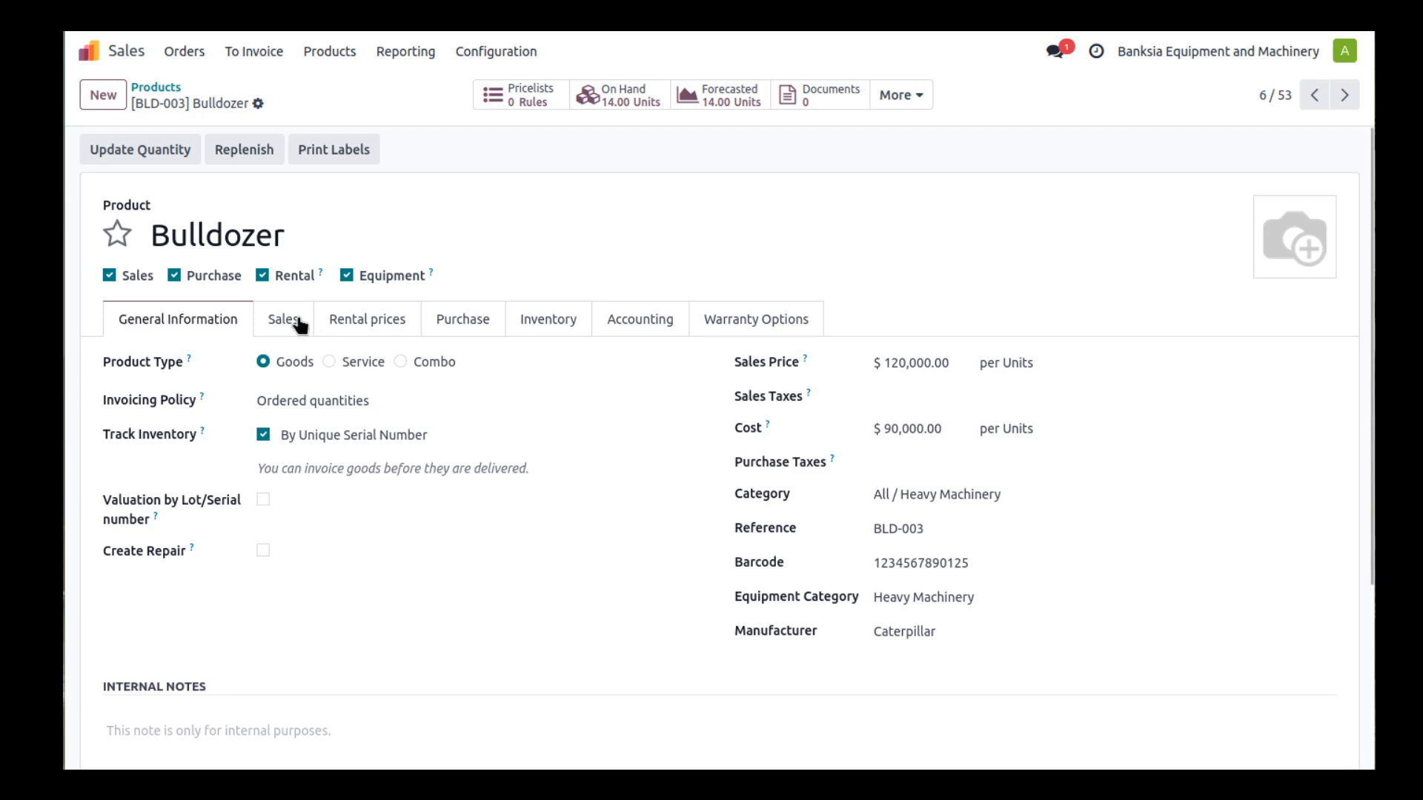
# Review the Bulldozer's sales, purchase, inventory, accounting, rental pricing and warranty details, ending on its general information.
pyautogui.click(286, 330)
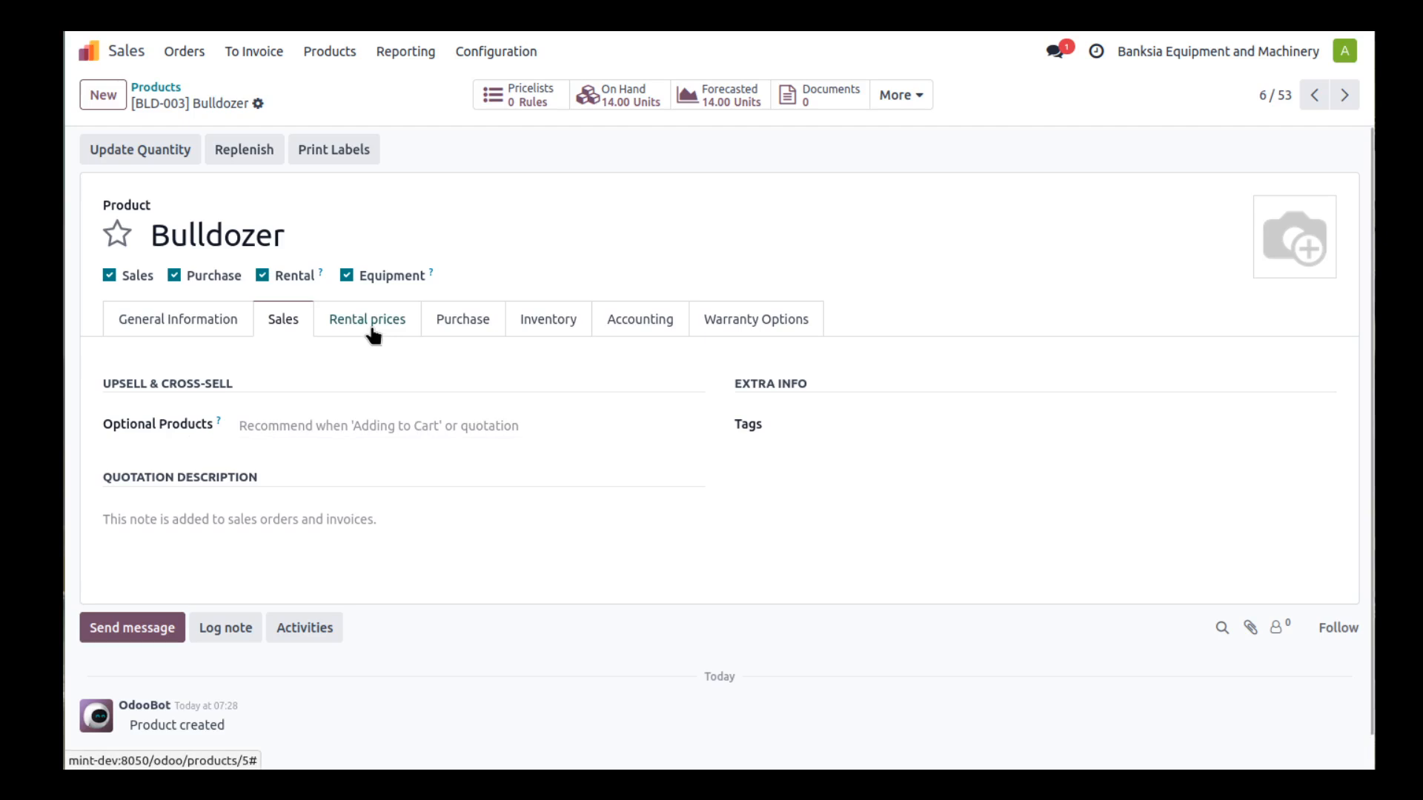
pyautogui.click(470, 320)
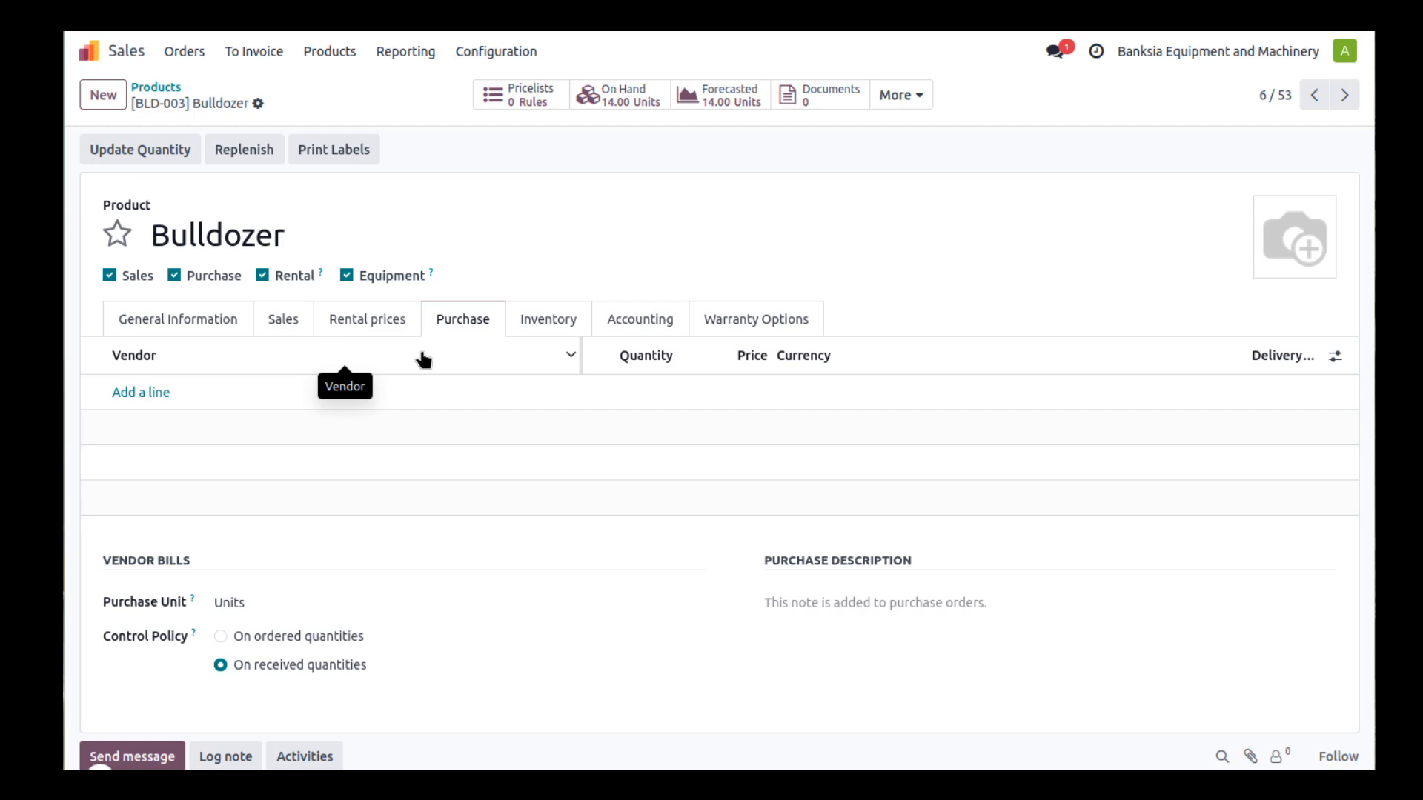
pyautogui.click(543, 319)
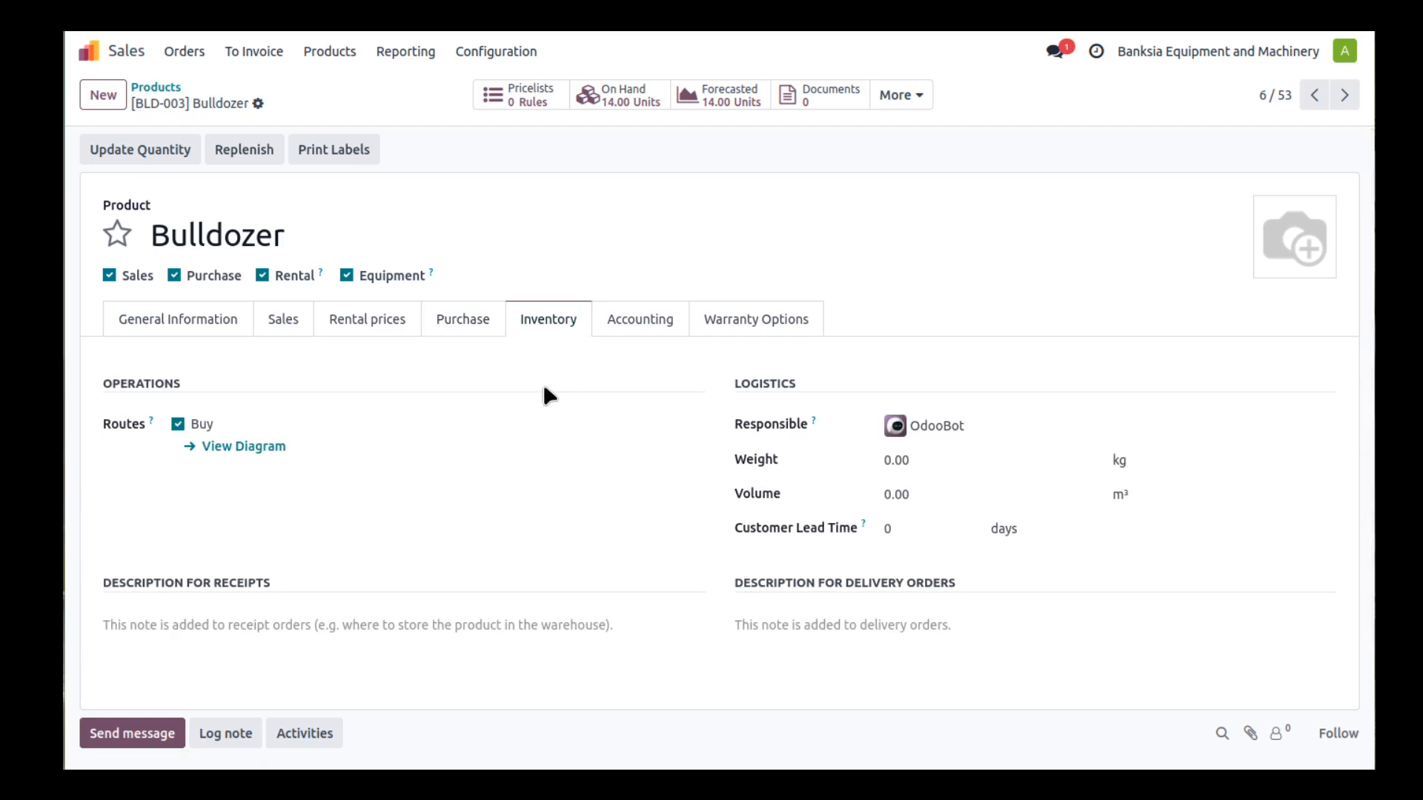
pyautogui.click(643, 323)
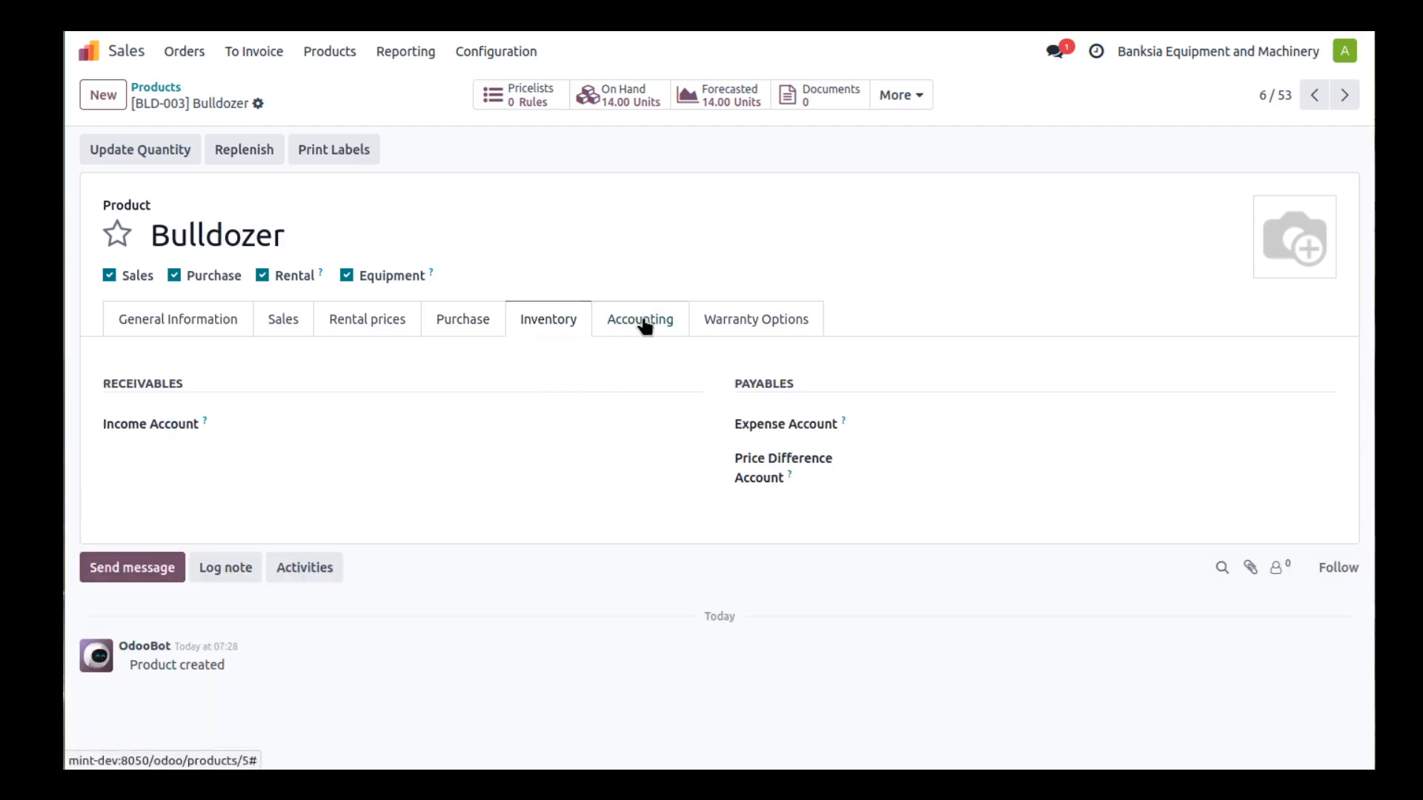
pyautogui.click(360, 326)
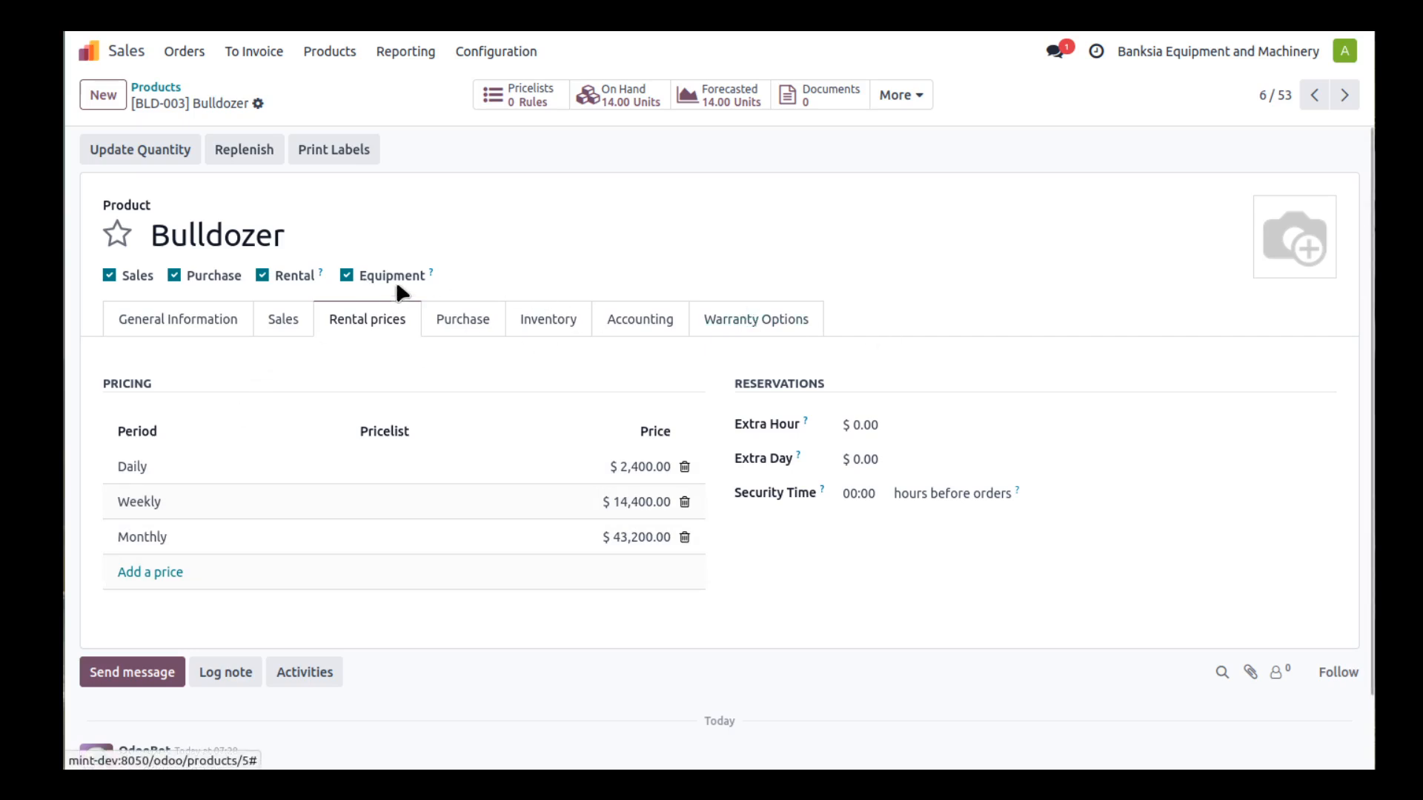
pyautogui.click(741, 323)
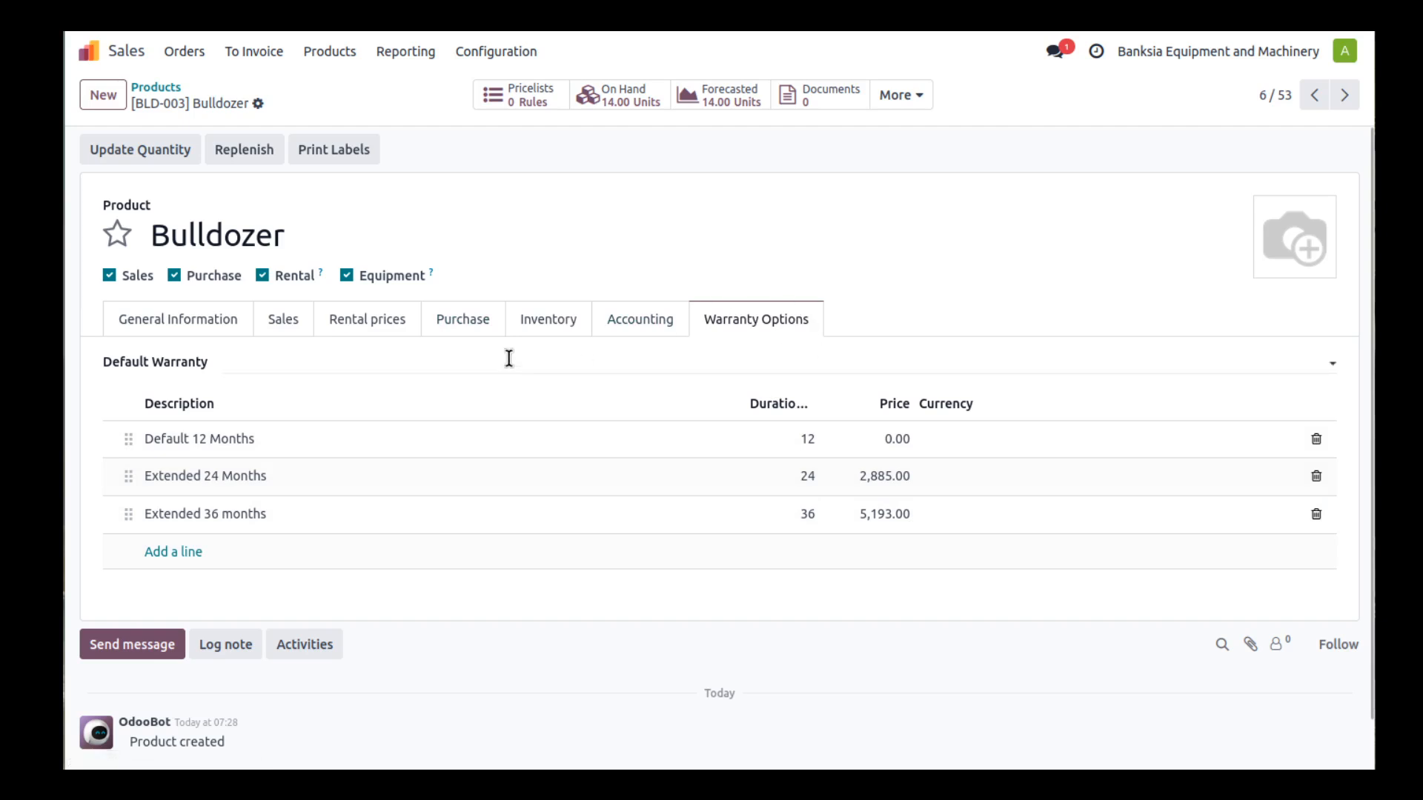
pyautogui.click(169, 320)
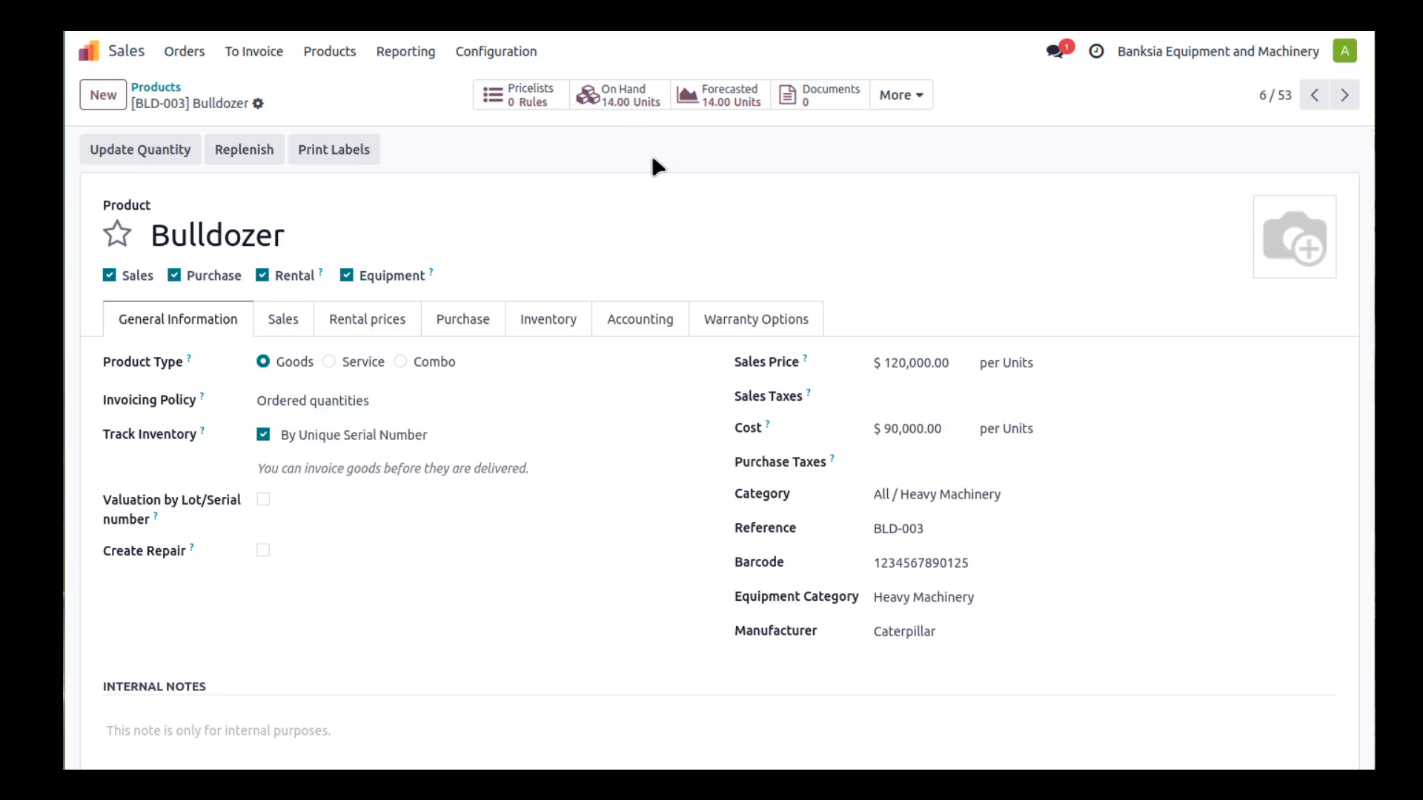
# View the Bulldozer's lot and serial numbers and return to the product record.
pyautogui.click(917, 102)
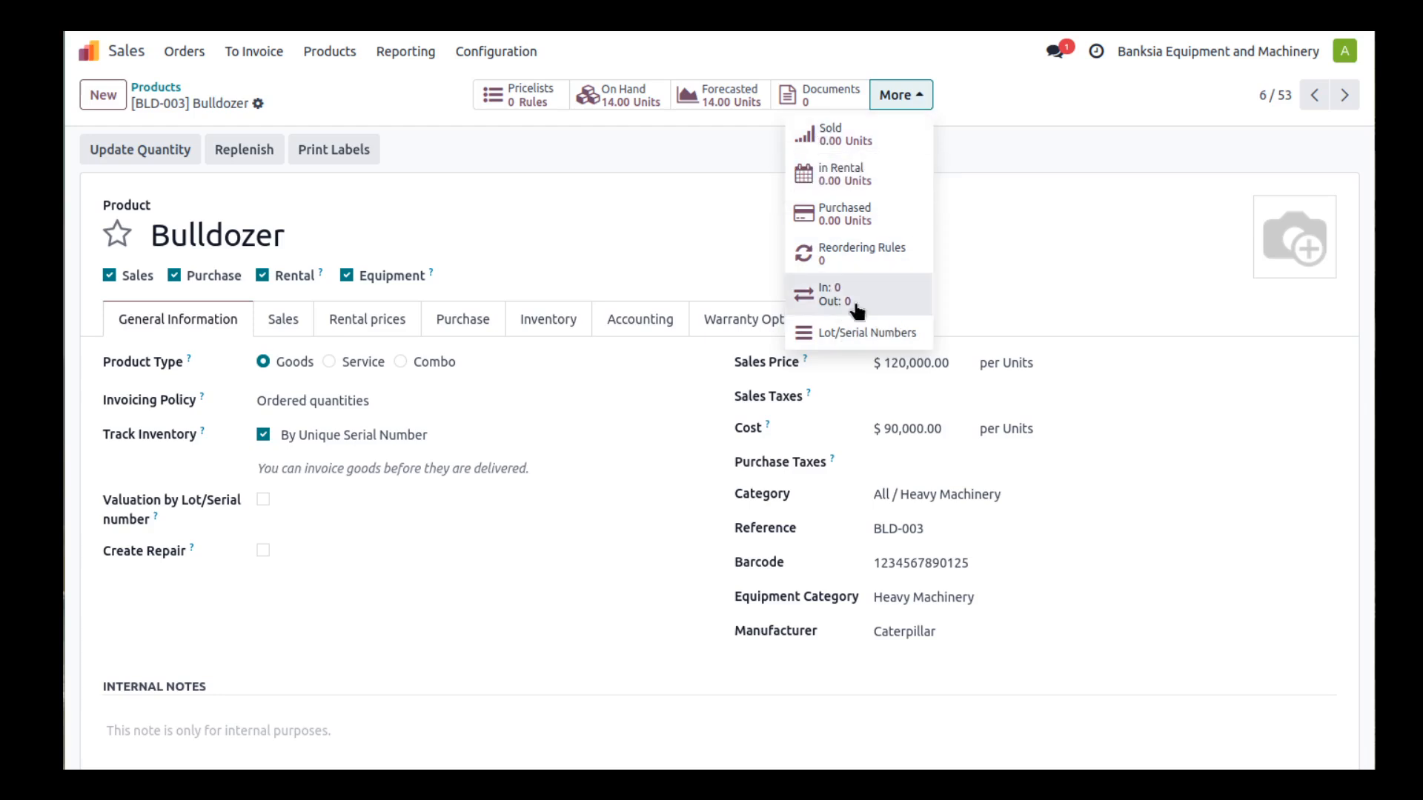
pyautogui.click(856, 335)
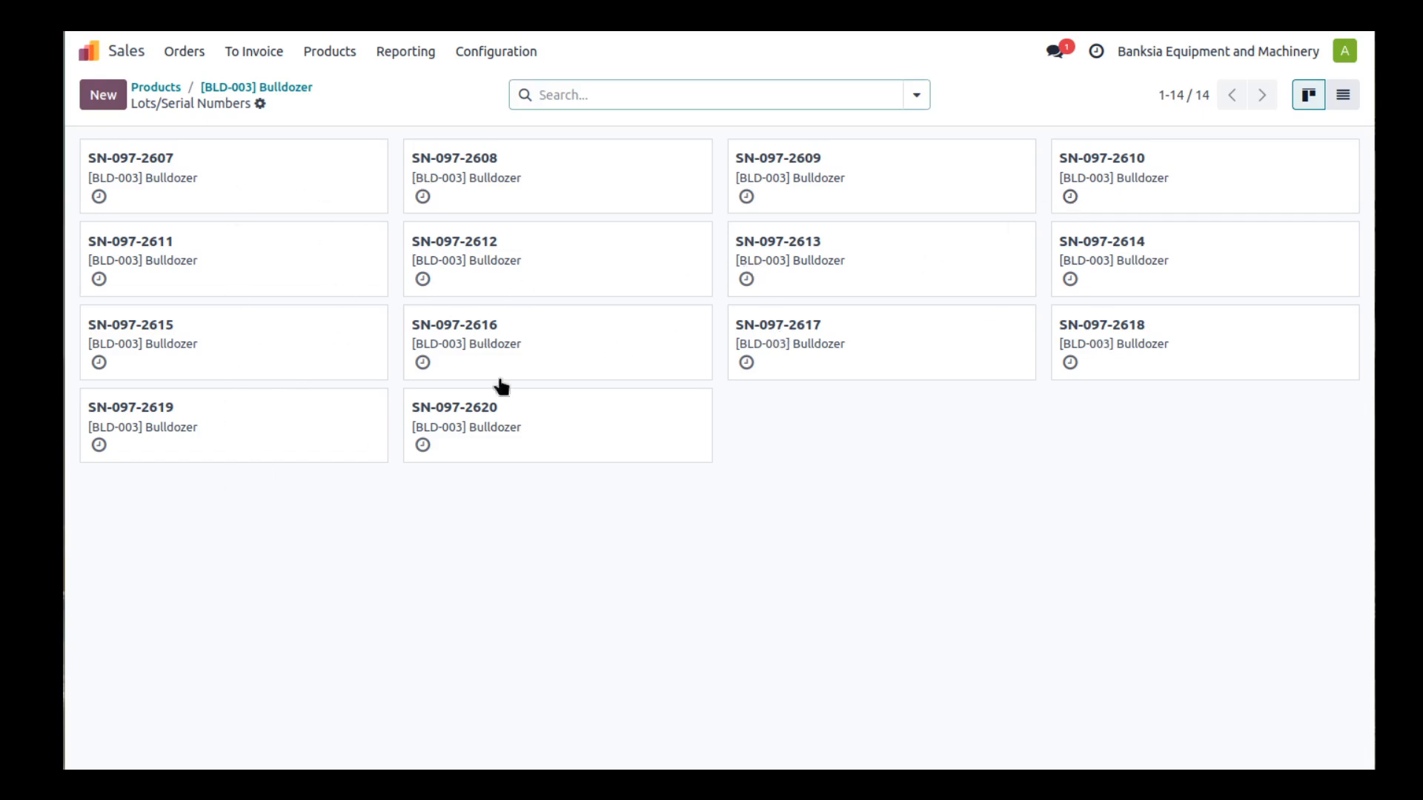
pyautogui.click(303, 87)
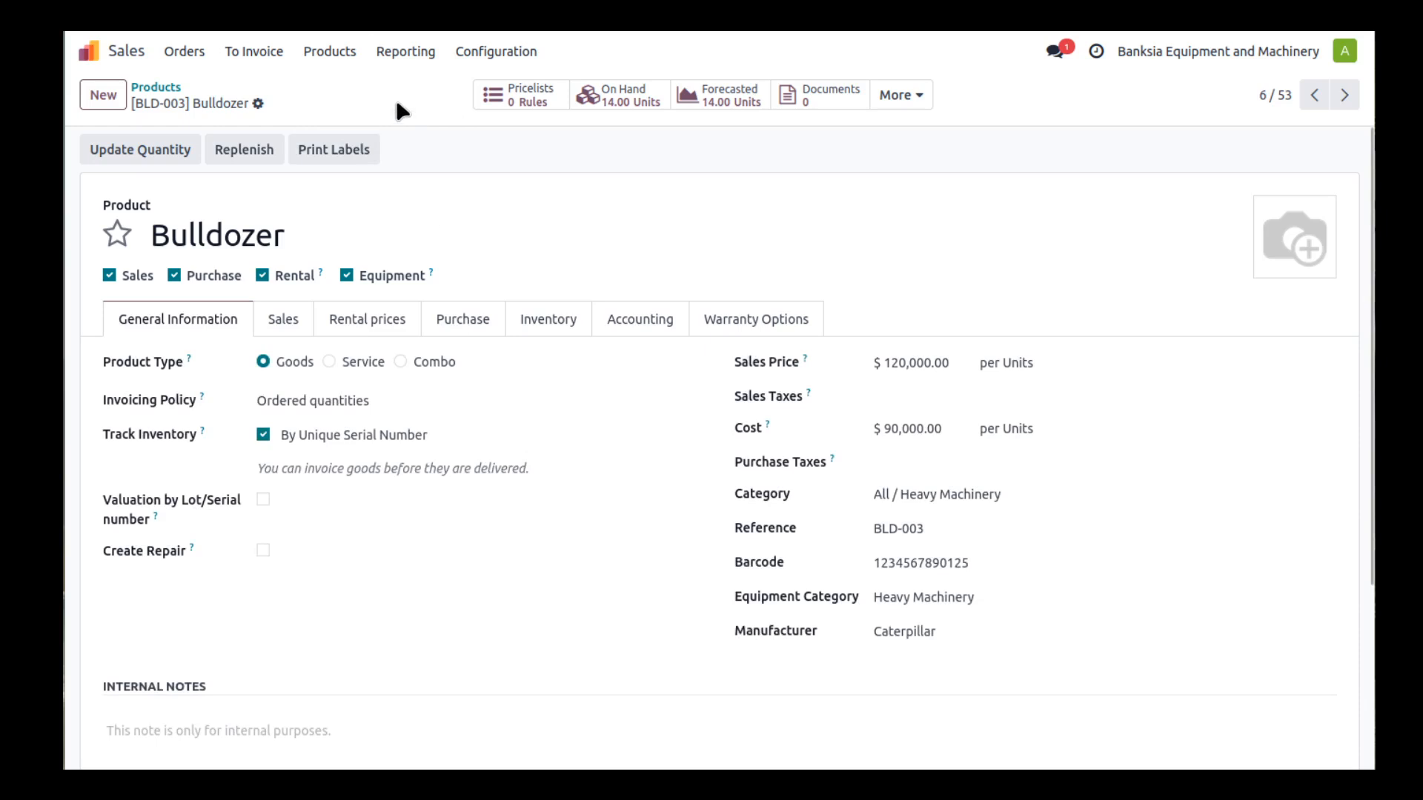
# Create a new quotation for Alliance Construction Group using the Bulldozer Sales Template.
pyautogui.click(174, 62)
pyautogui.click(185, 86)
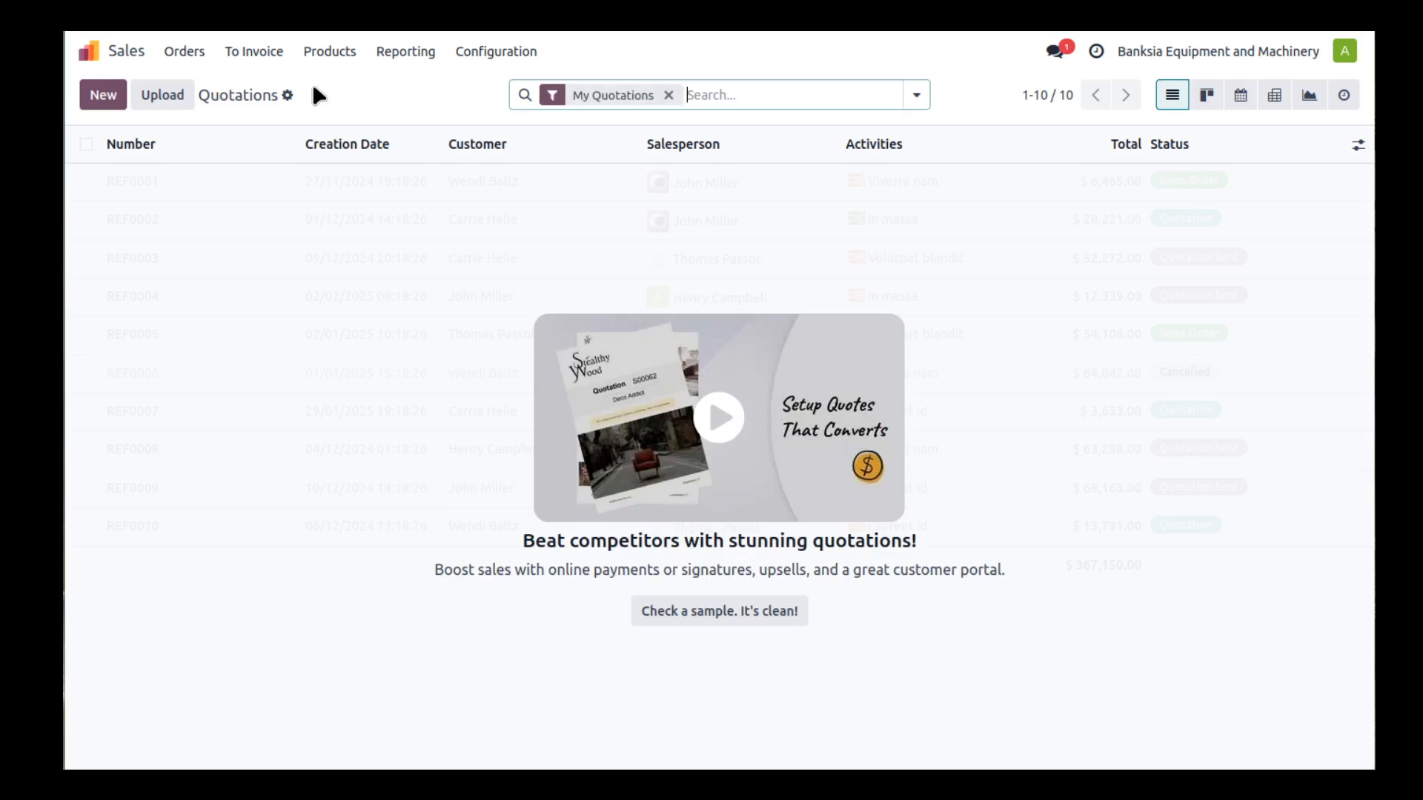
pyautogui.click(104, 94)
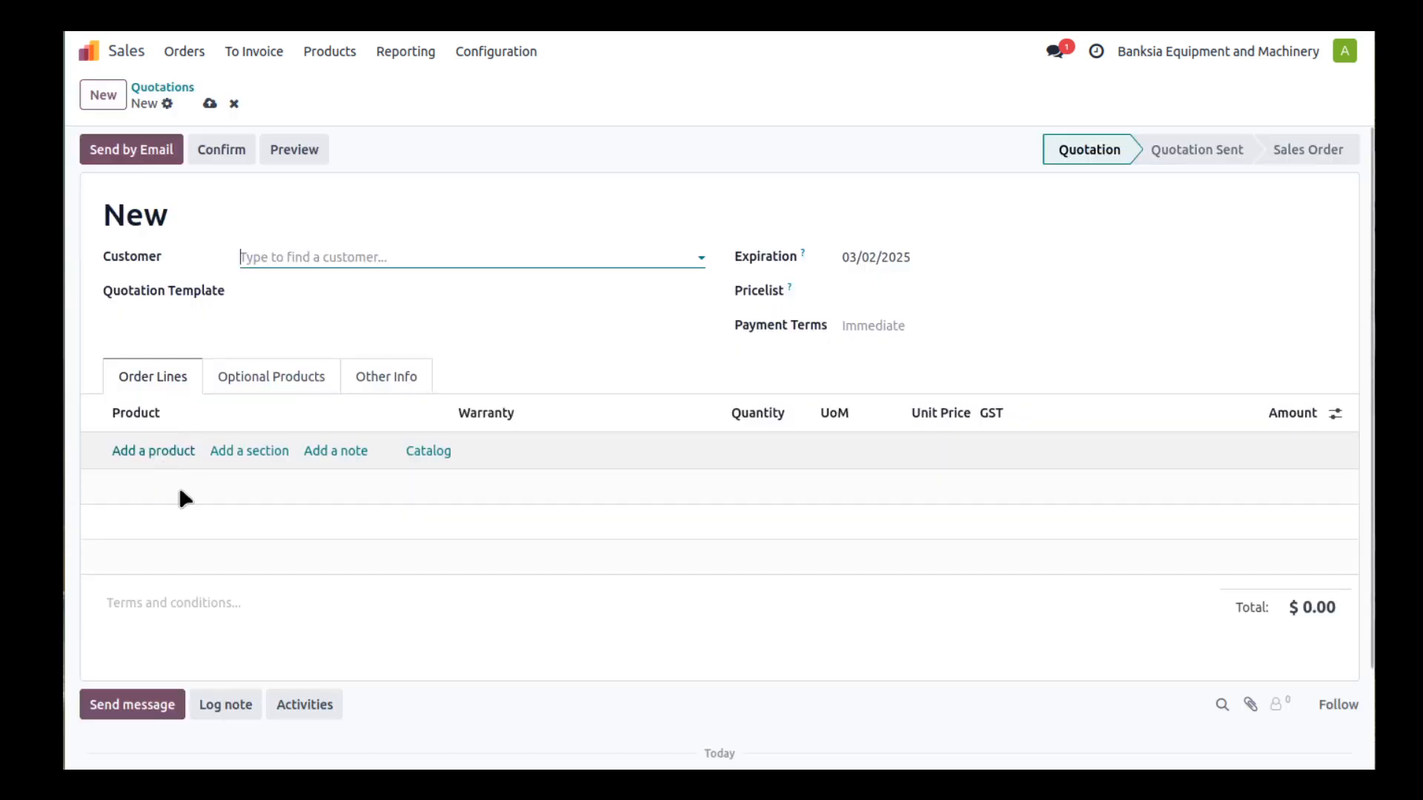
pyautogui.click(349, 256)
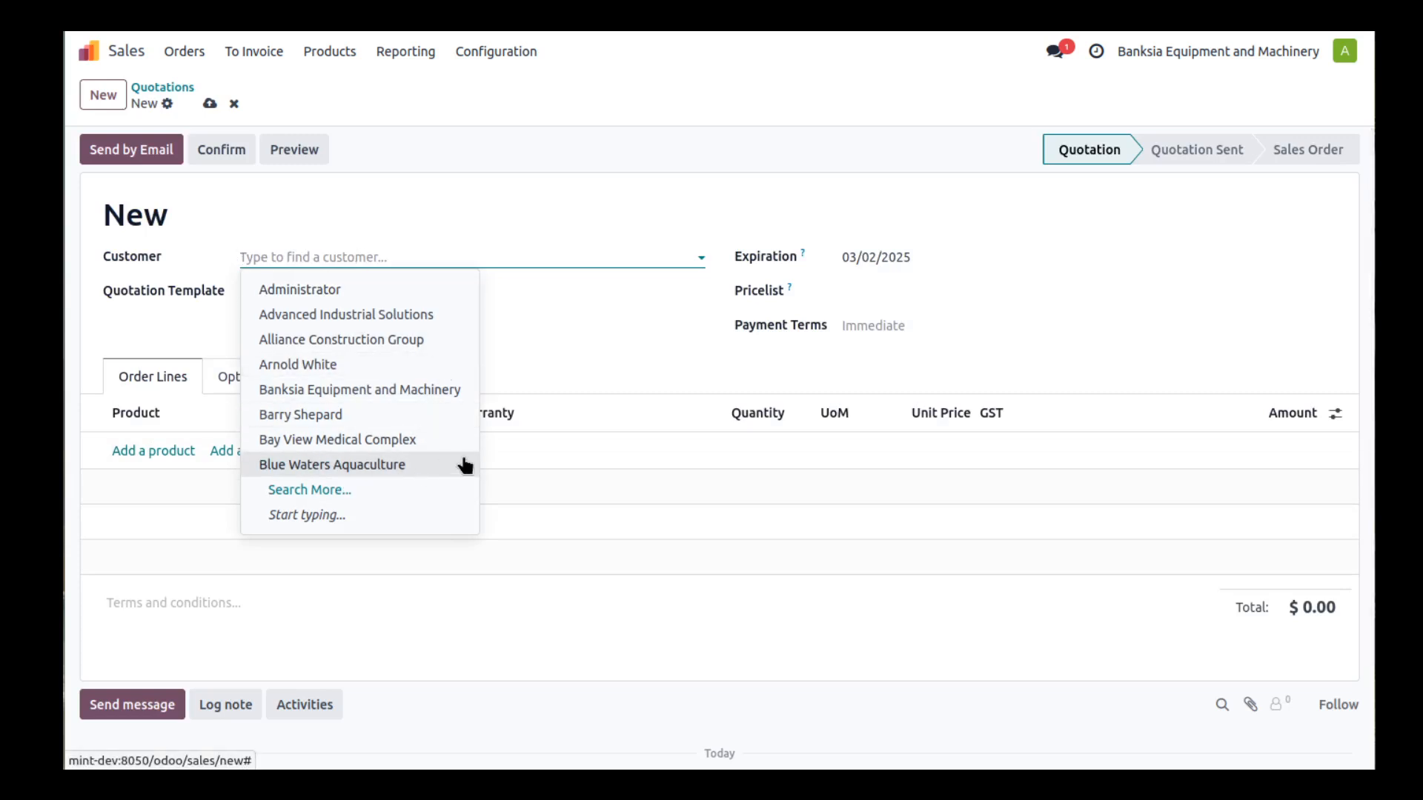
pyautogui.click(382, 339)
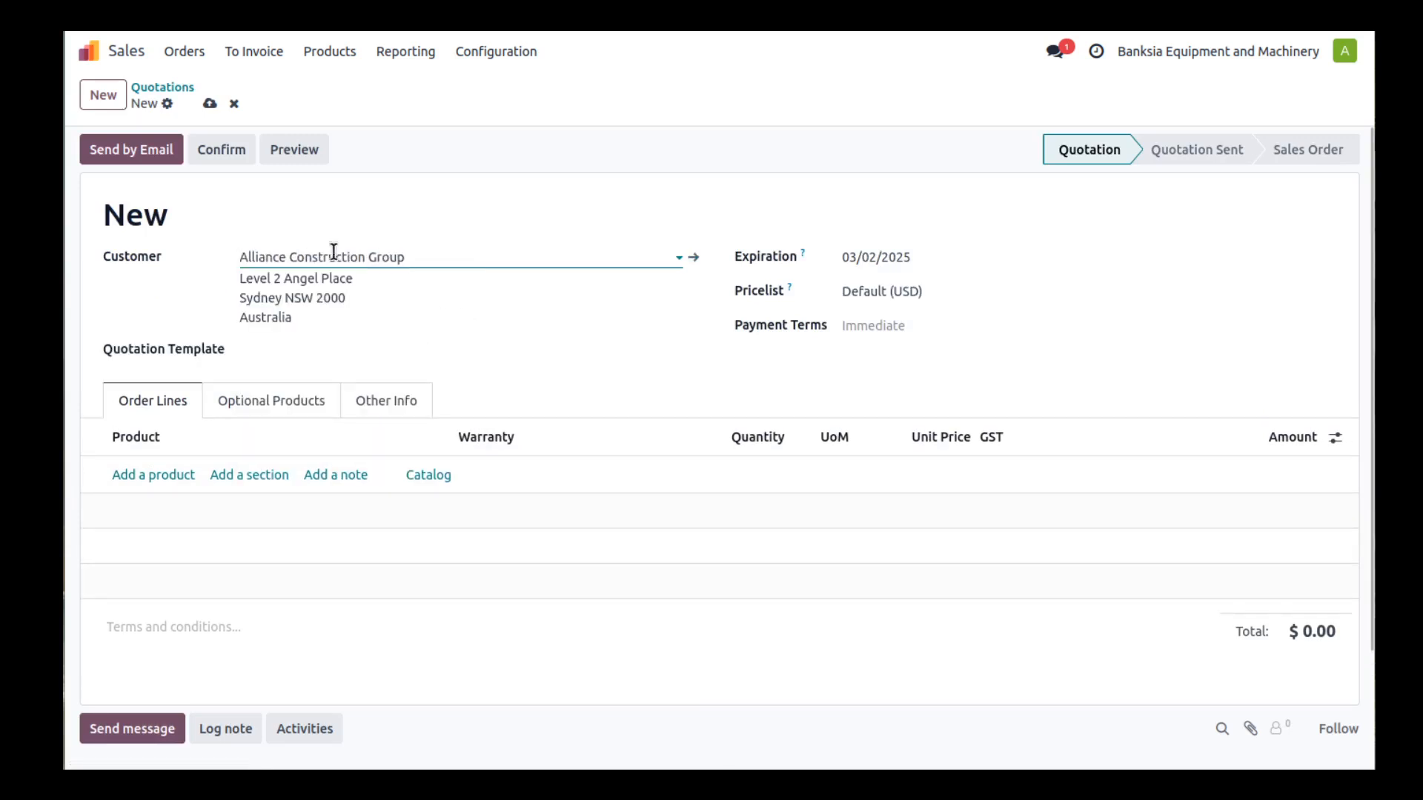
pyautogui.click(346, 345)
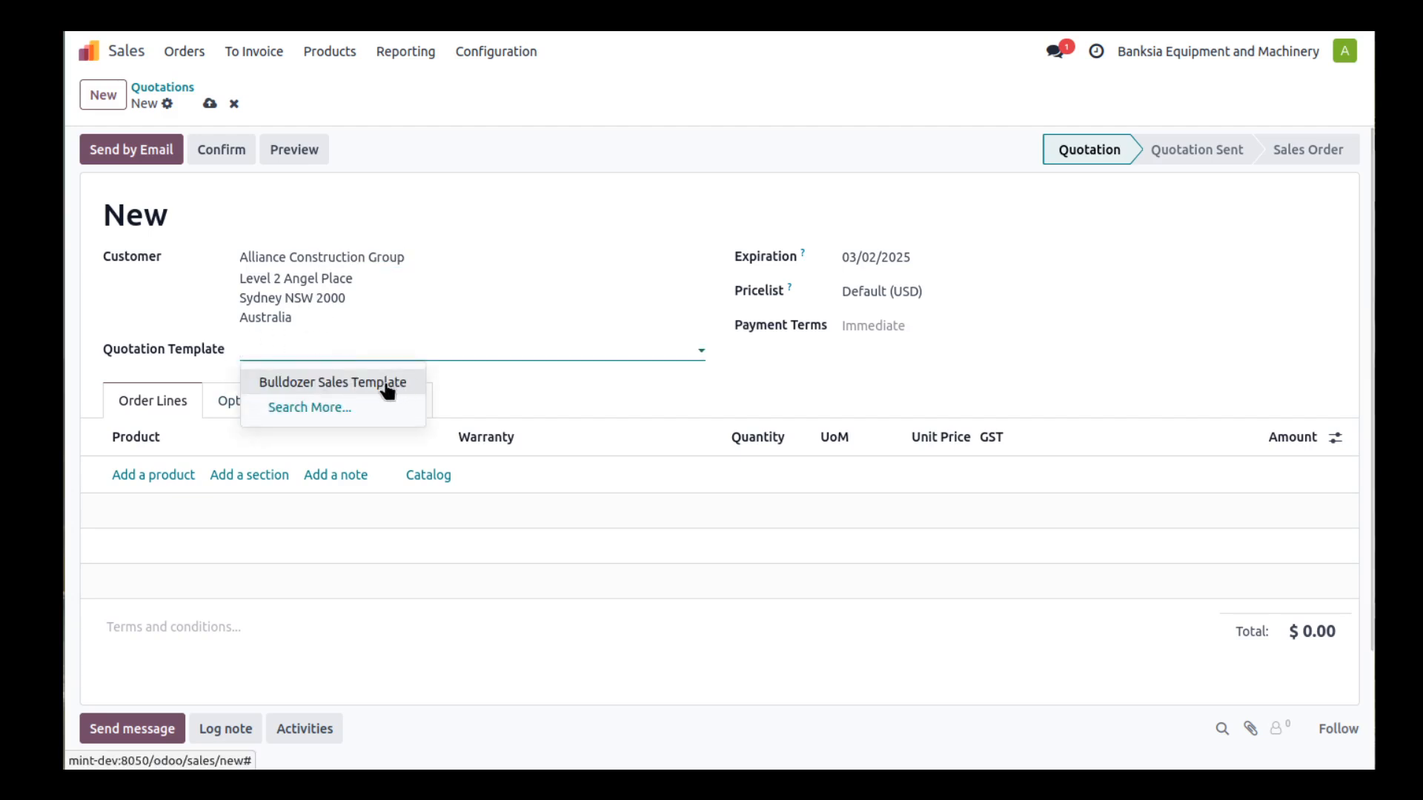
pyautogui.click(362, 383)
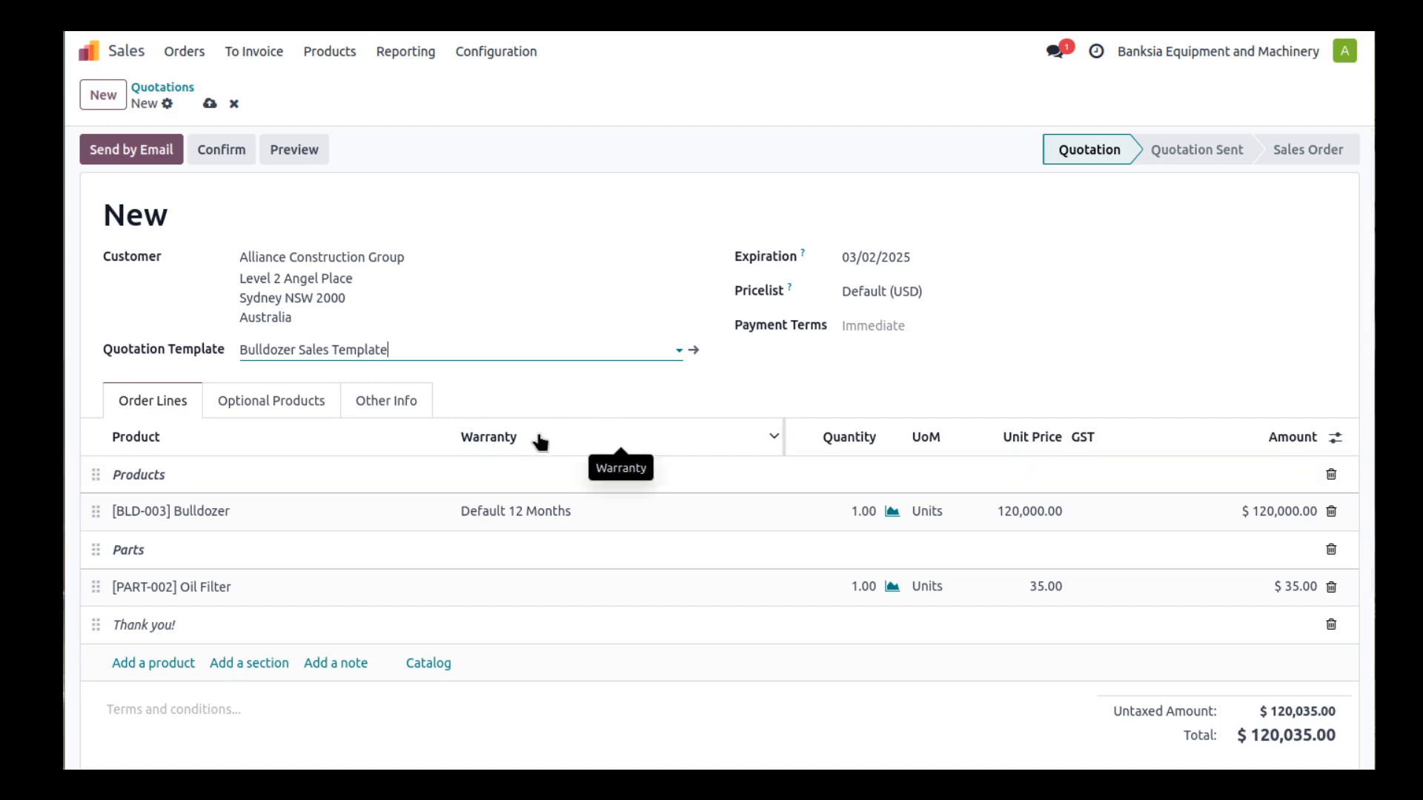
# Try the Extended 24 Months and Extended 36 months warranties on the Bulldozer line, ending on Default 12 Months.
pyautogui.click(517, 511)
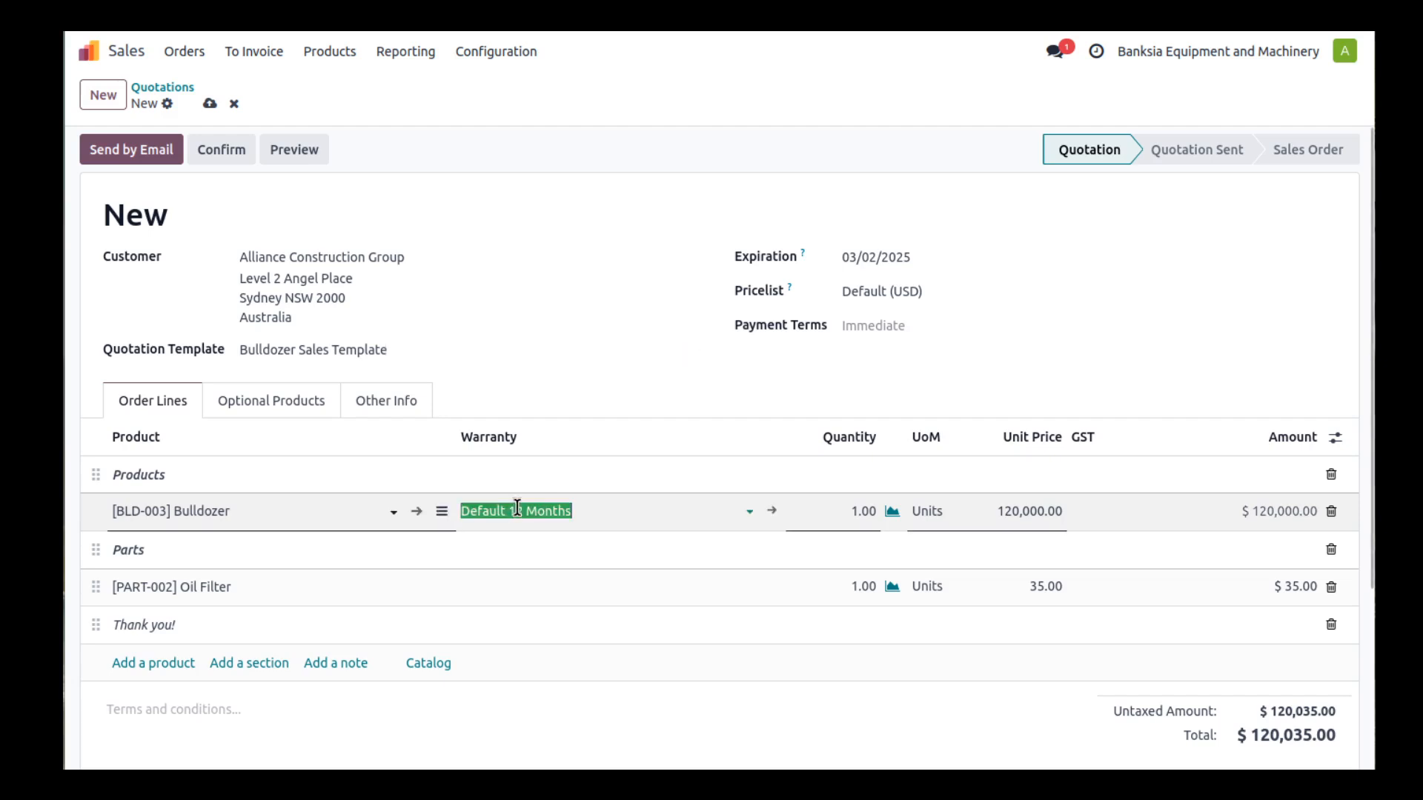
pyautogui.click(517, 511)
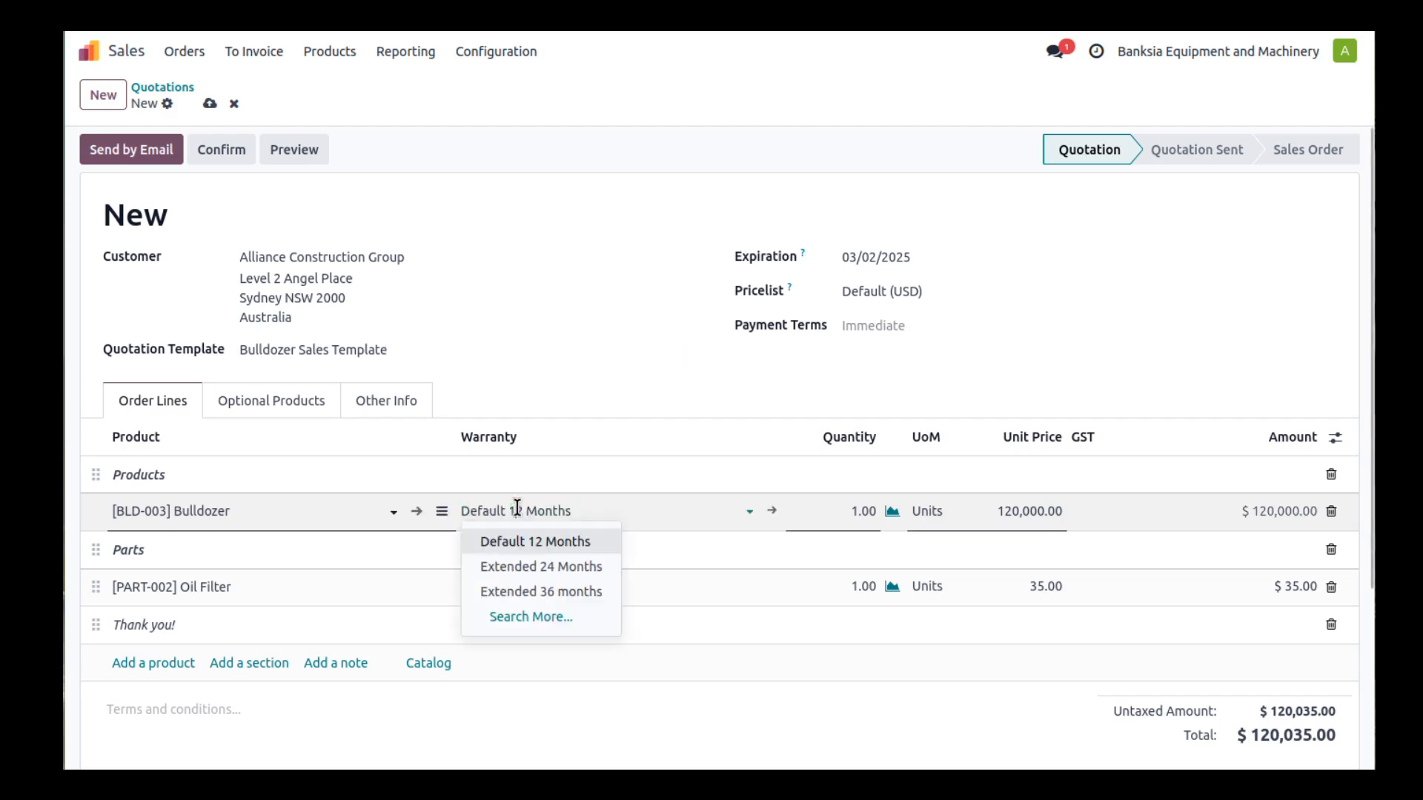
pyautogui.click(521, 568)
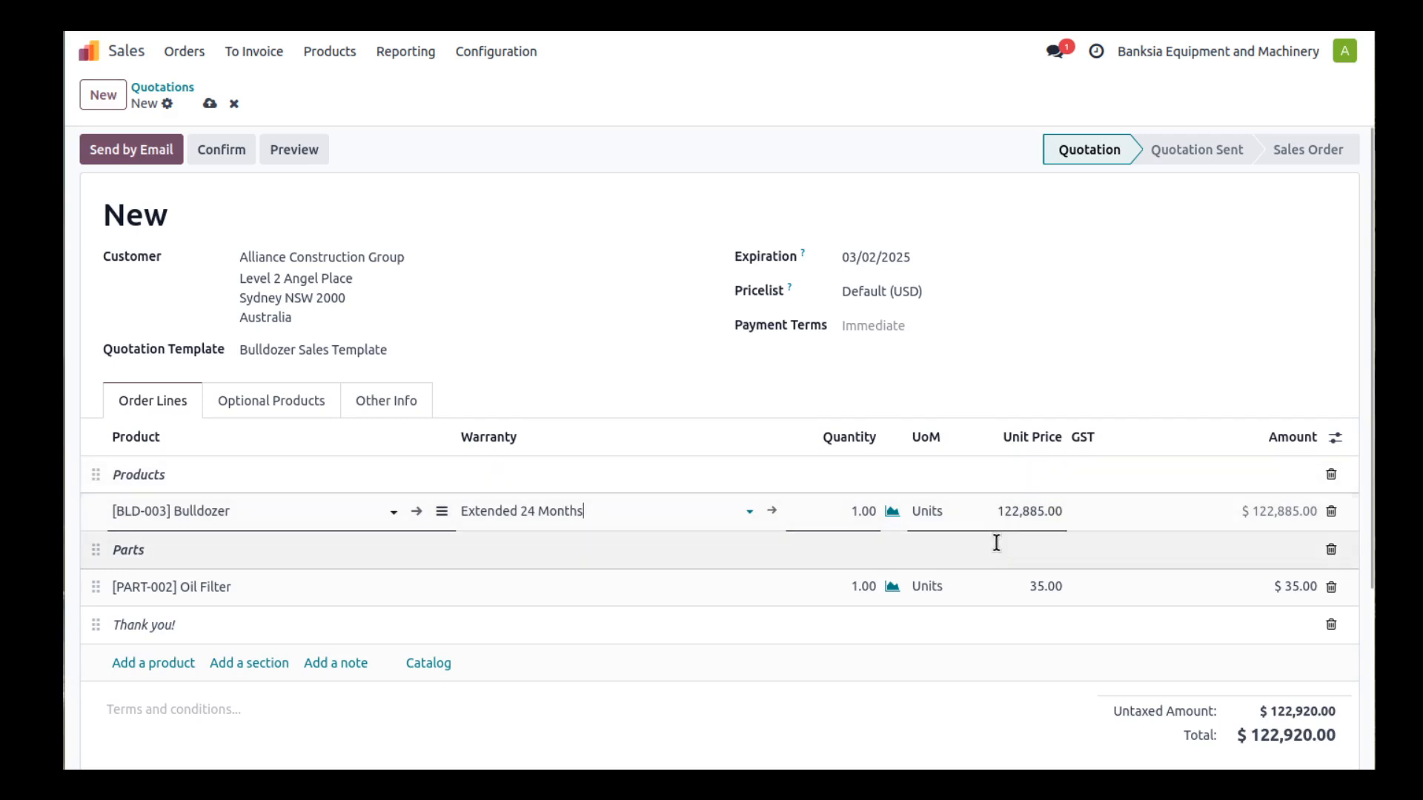
pyautogui.click(539, 511)
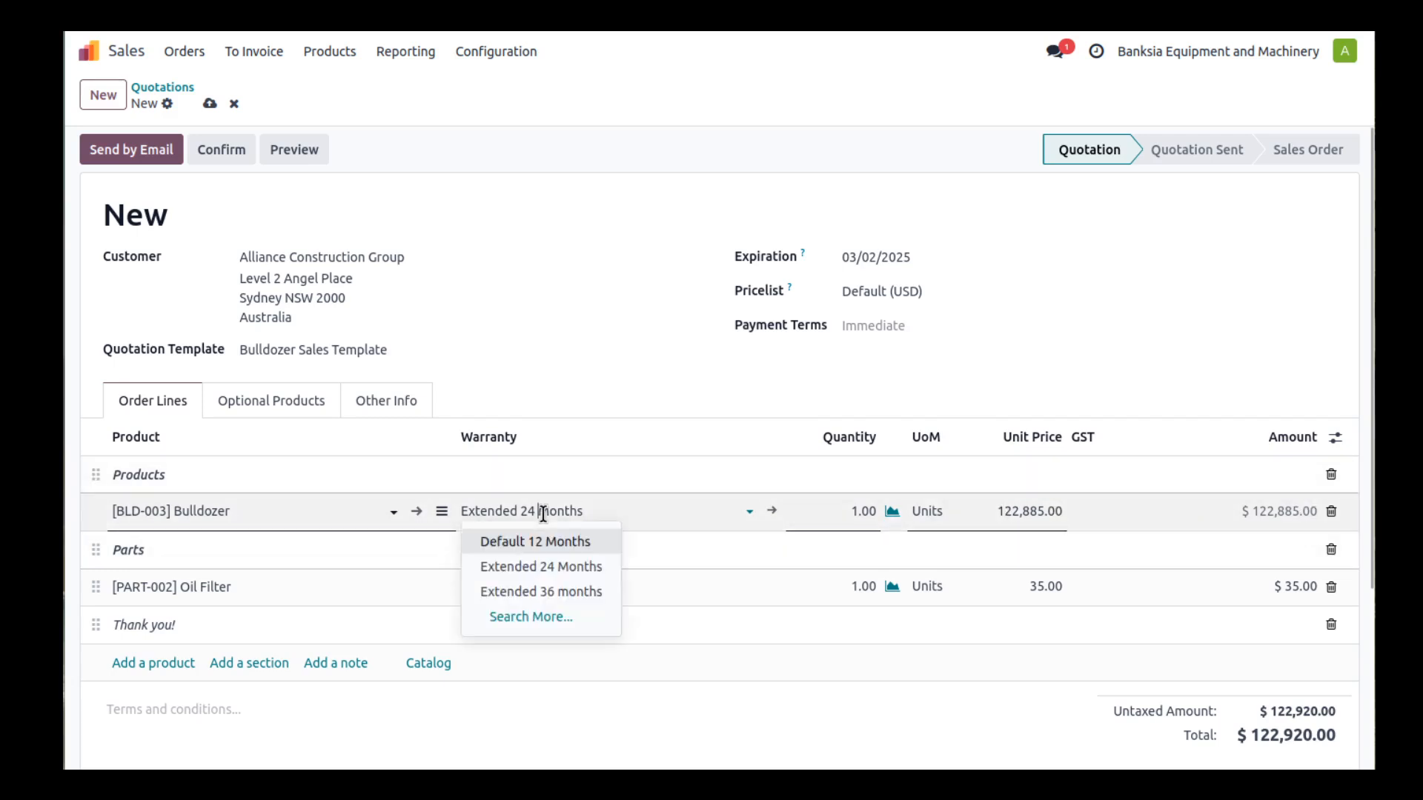
pyautogui.click(542, 592)
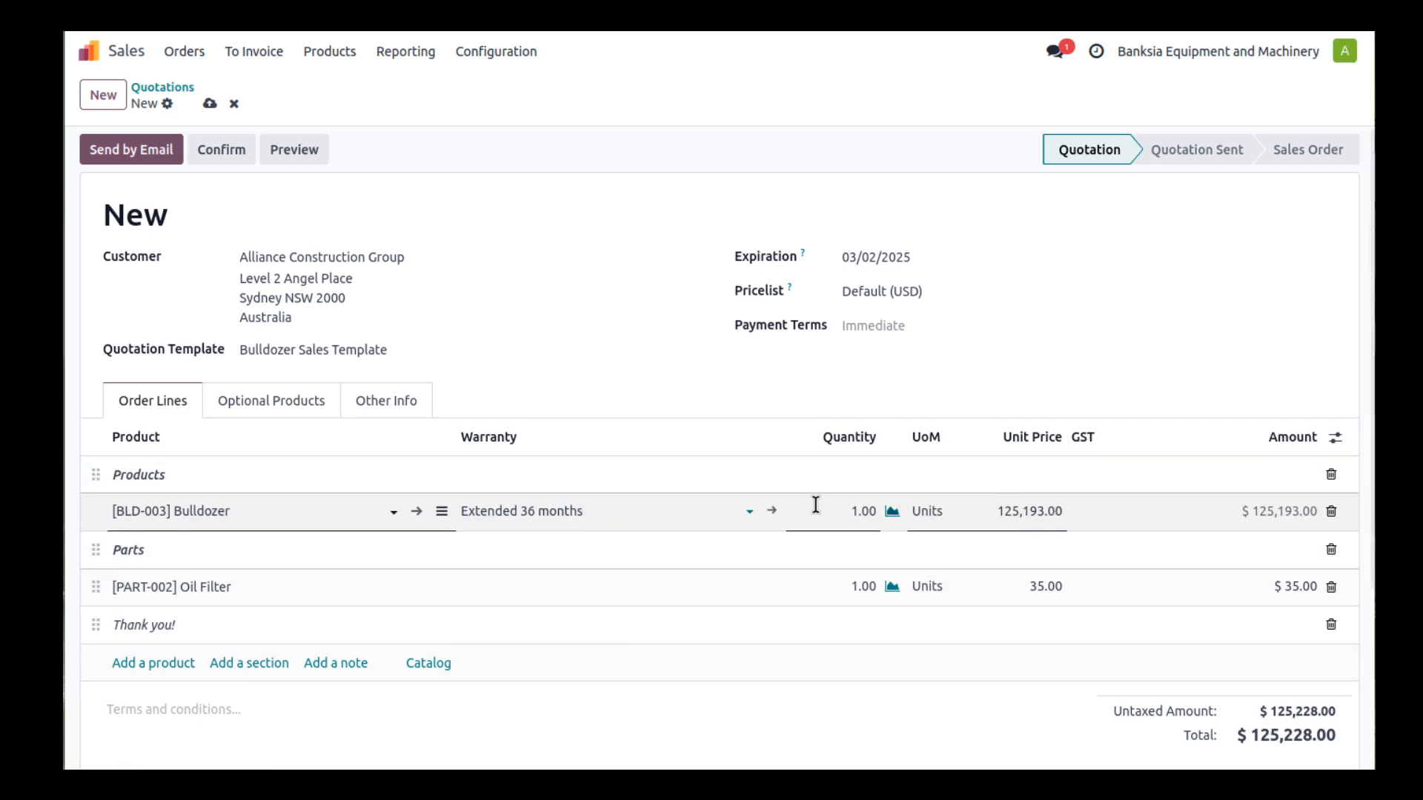
pyautogui.click(567, 511)
pyautogui.click(561, 568)
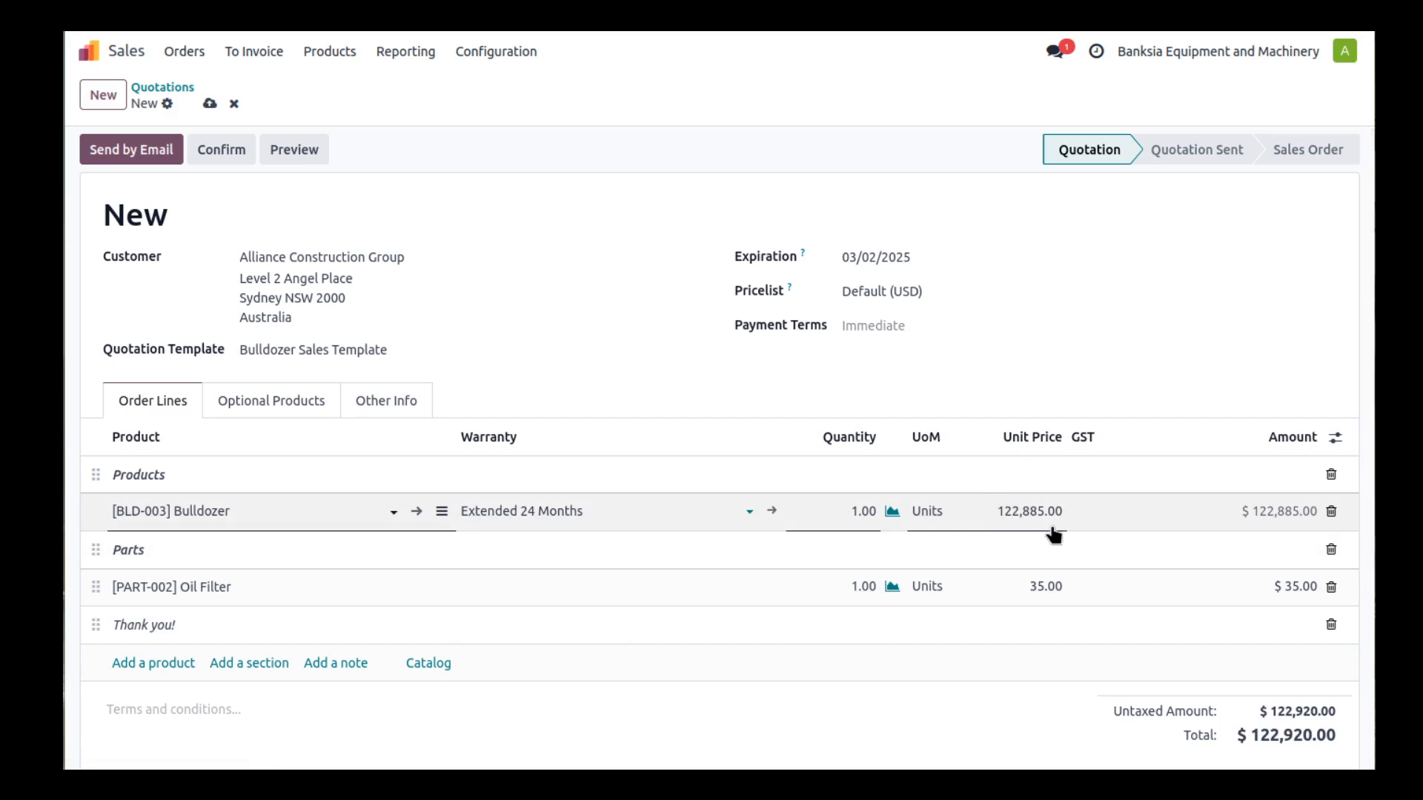
pyautogui.click(574, 511)
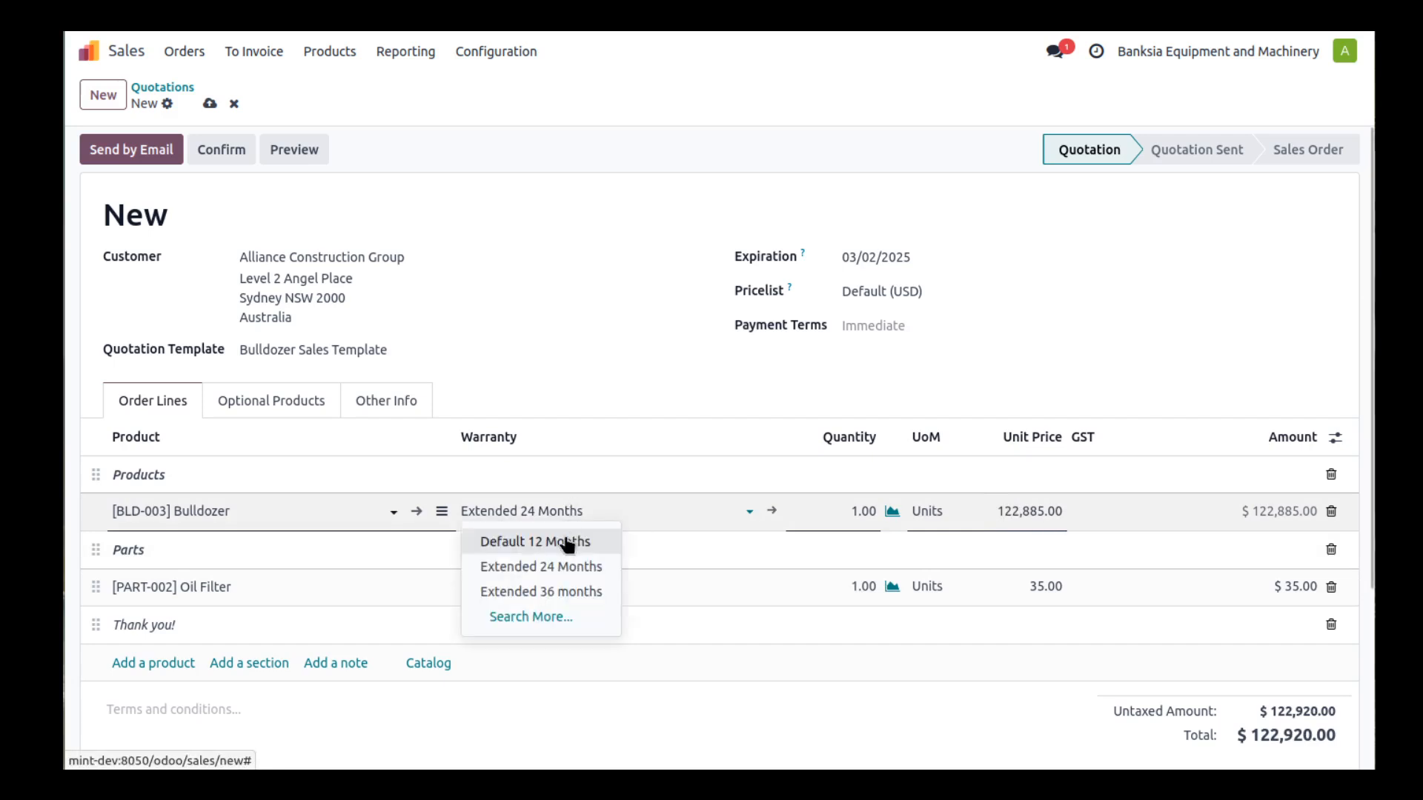
pyautogui.click(567, 541)
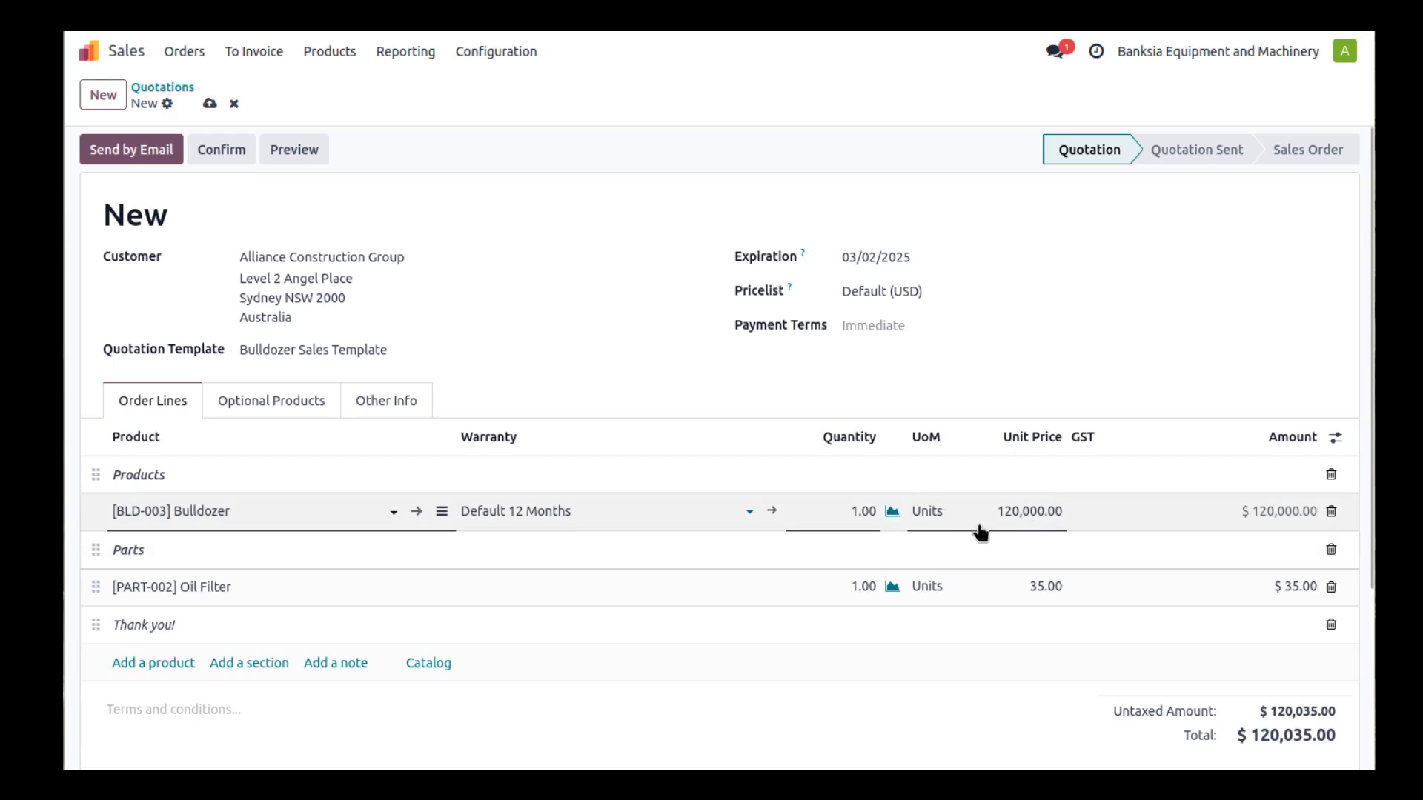
# Compare the Bulldozer line's price by cycling its warranty through Extended 24 Months, Extended 36 months and Default 12 Months.
pyautogui.moveTo(998, 511); pyautogui.dragTo(1067, 511)
pyautogui.click(591, 511)
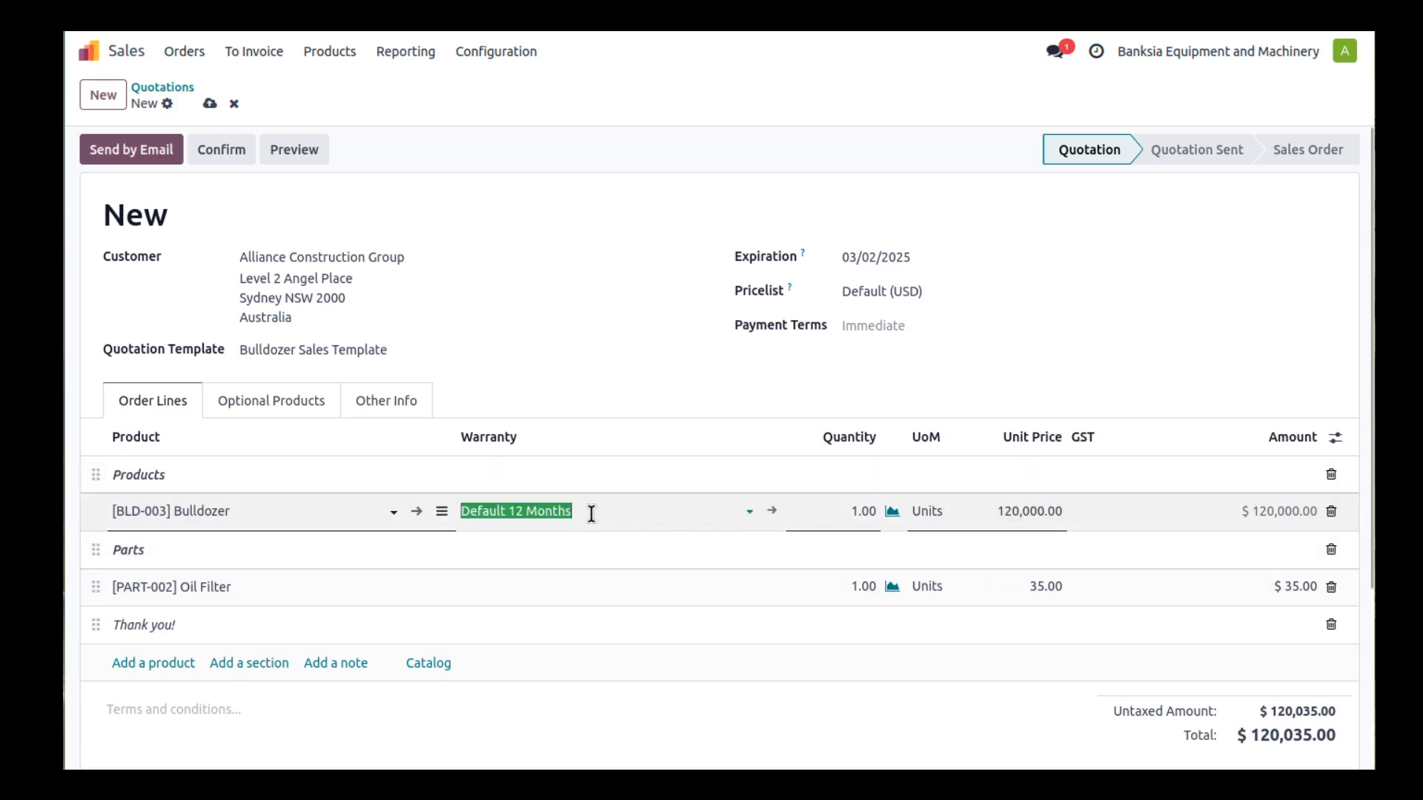
pyautogui.click(584, 568)
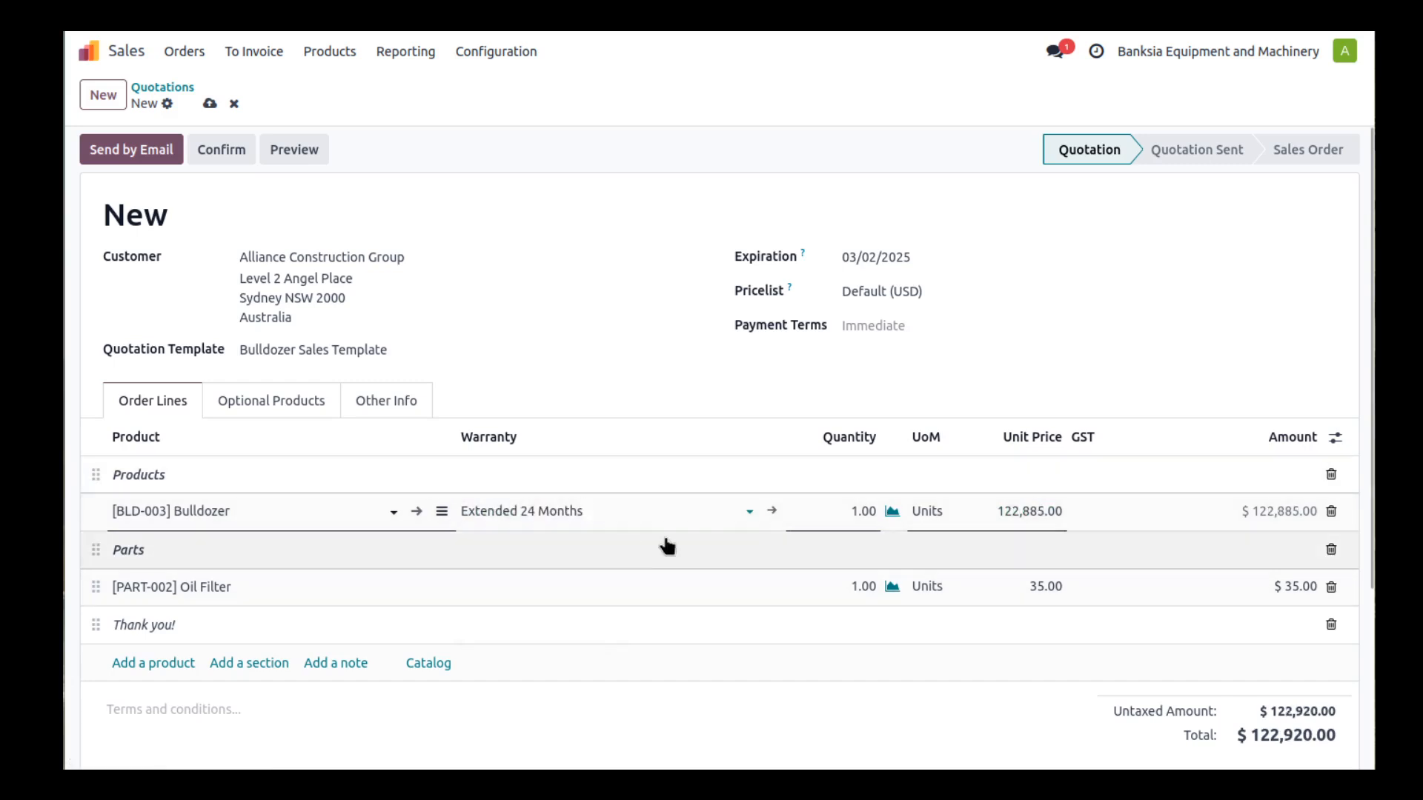
pyautogui.click(644, 518)
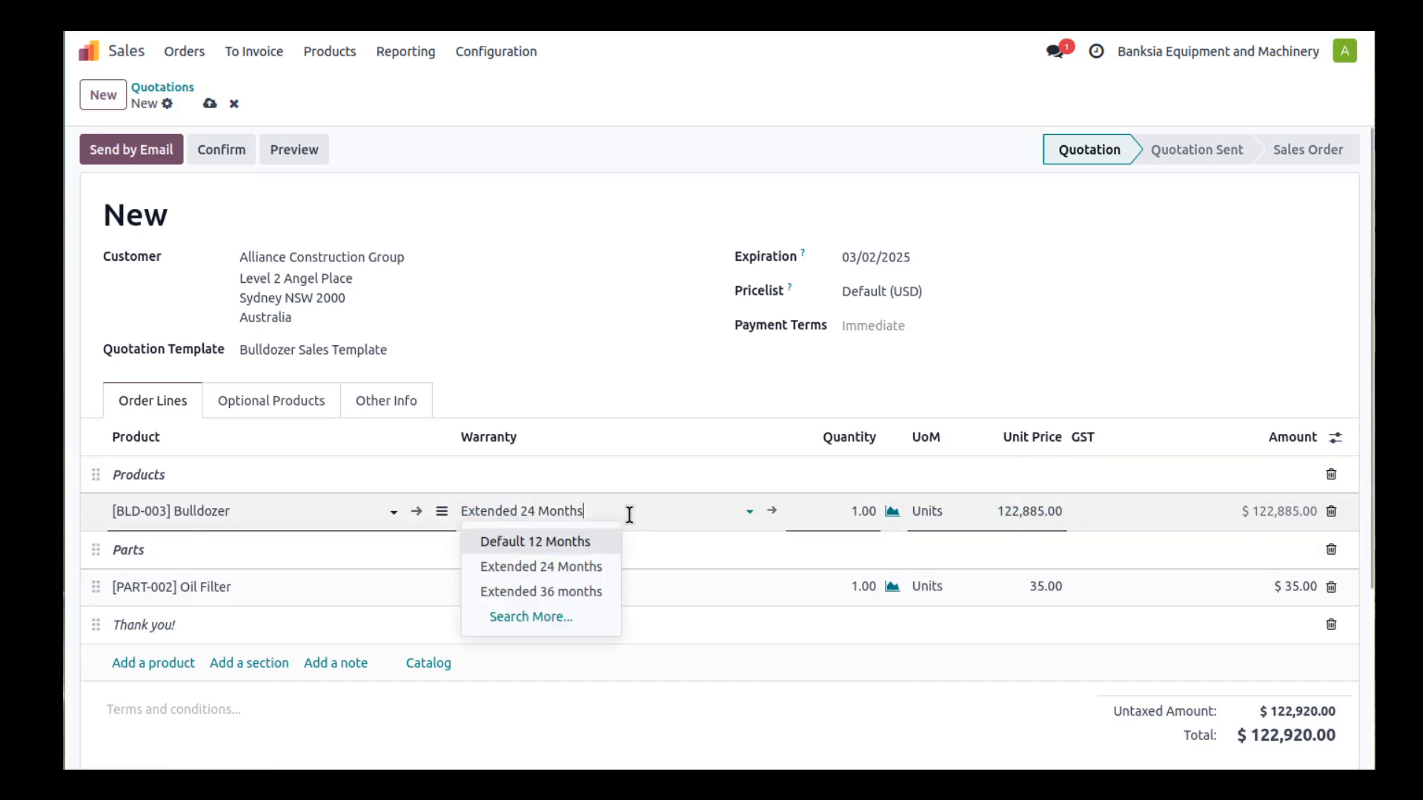
pyautogui.click(600, 590)
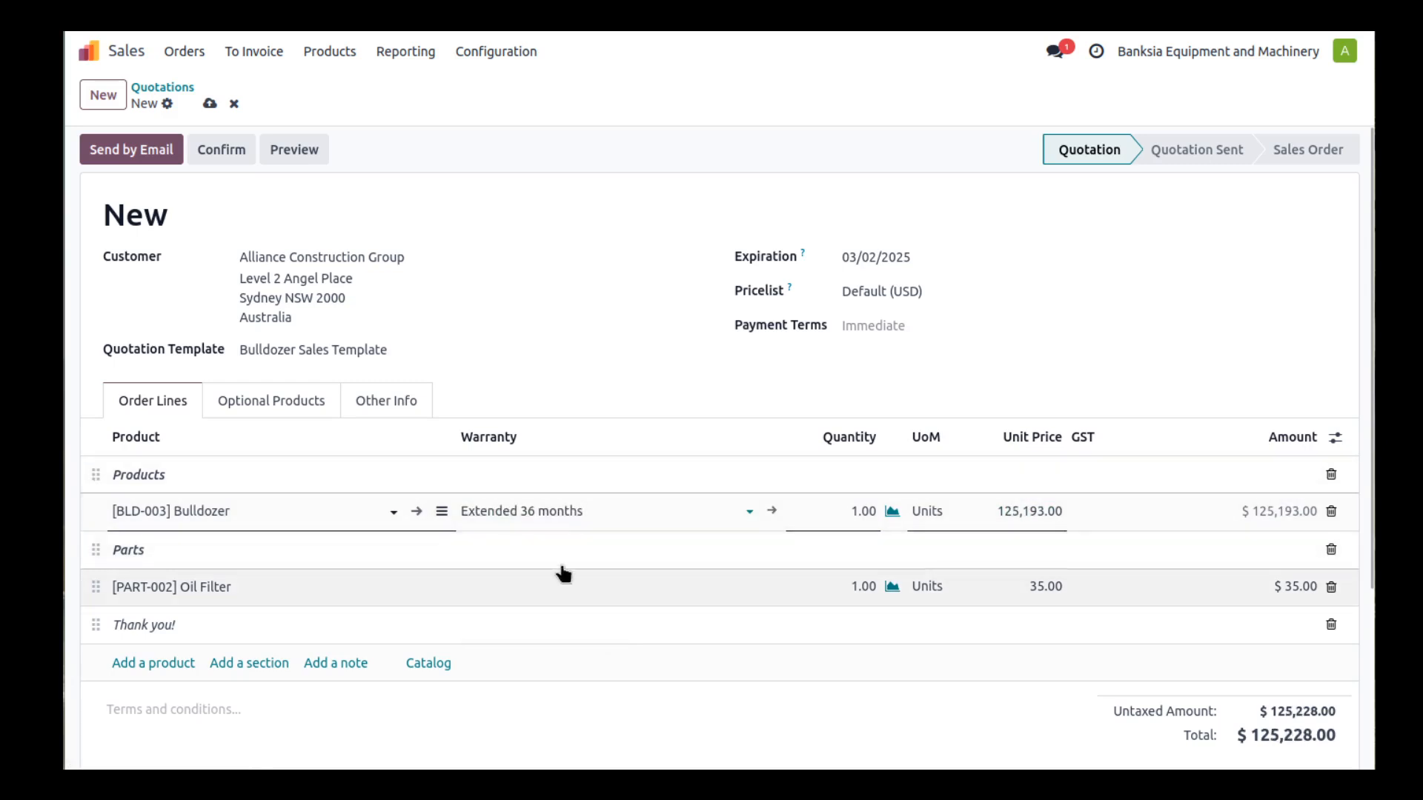
pyautogui.click(604, 509)
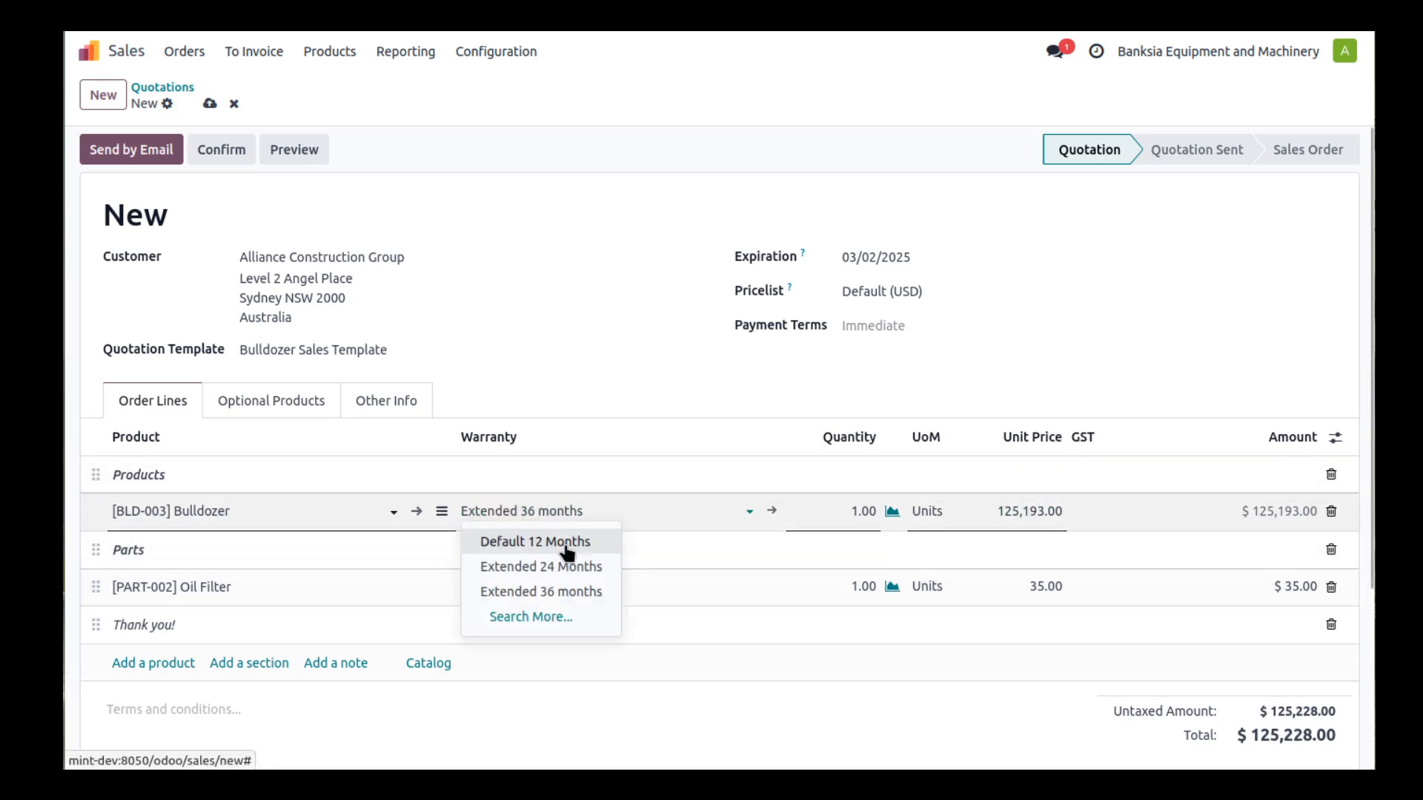
pyautogui.click(567, 549)
# Set the Bulldozer order line's warranty to Extended 24 Months.
pyautogui.click(575, 511)
pyautogui.click(565, 569)
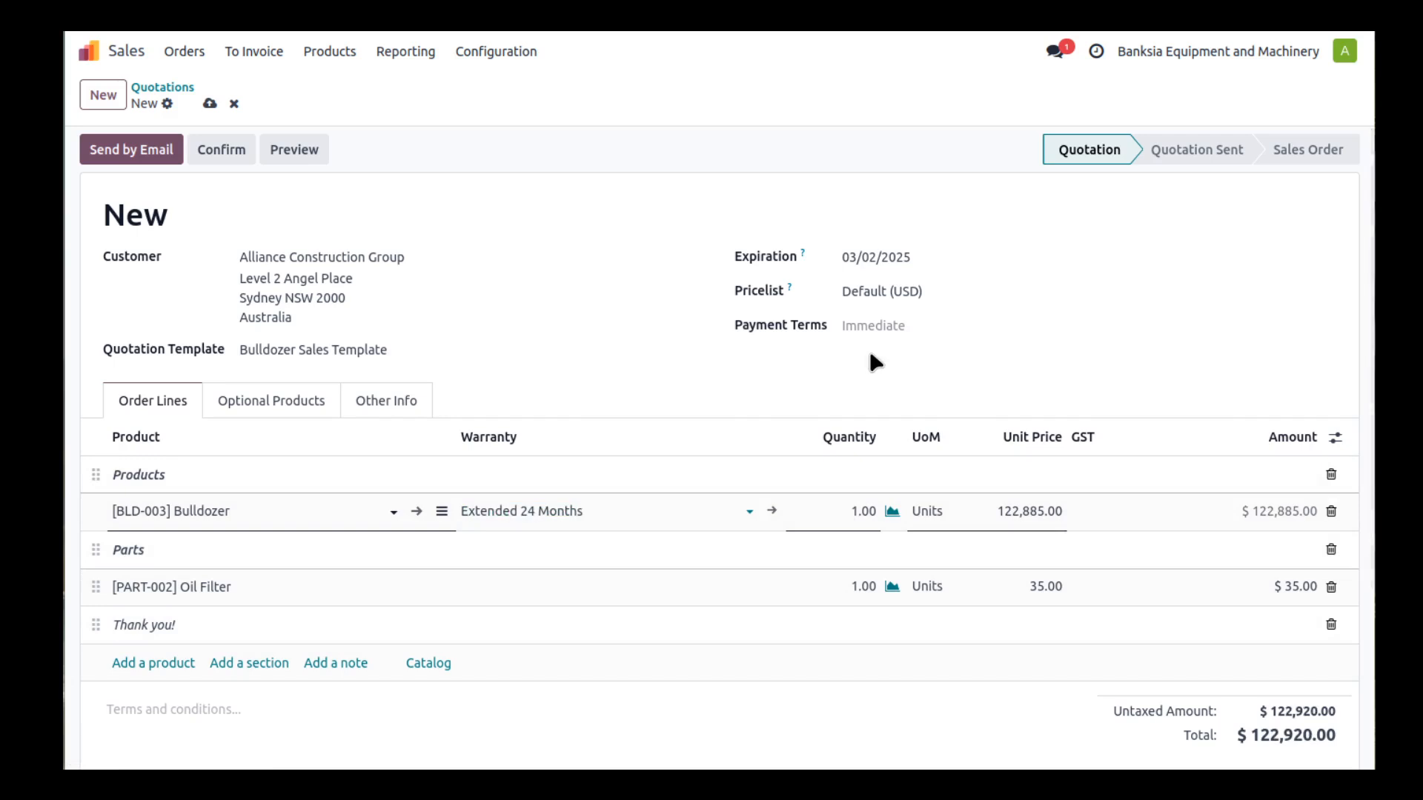
# Set the quotation's payment terms to Immediate Payment and check the available pricelists, keeping Default (USD).
pyautogui.click(905, 327)
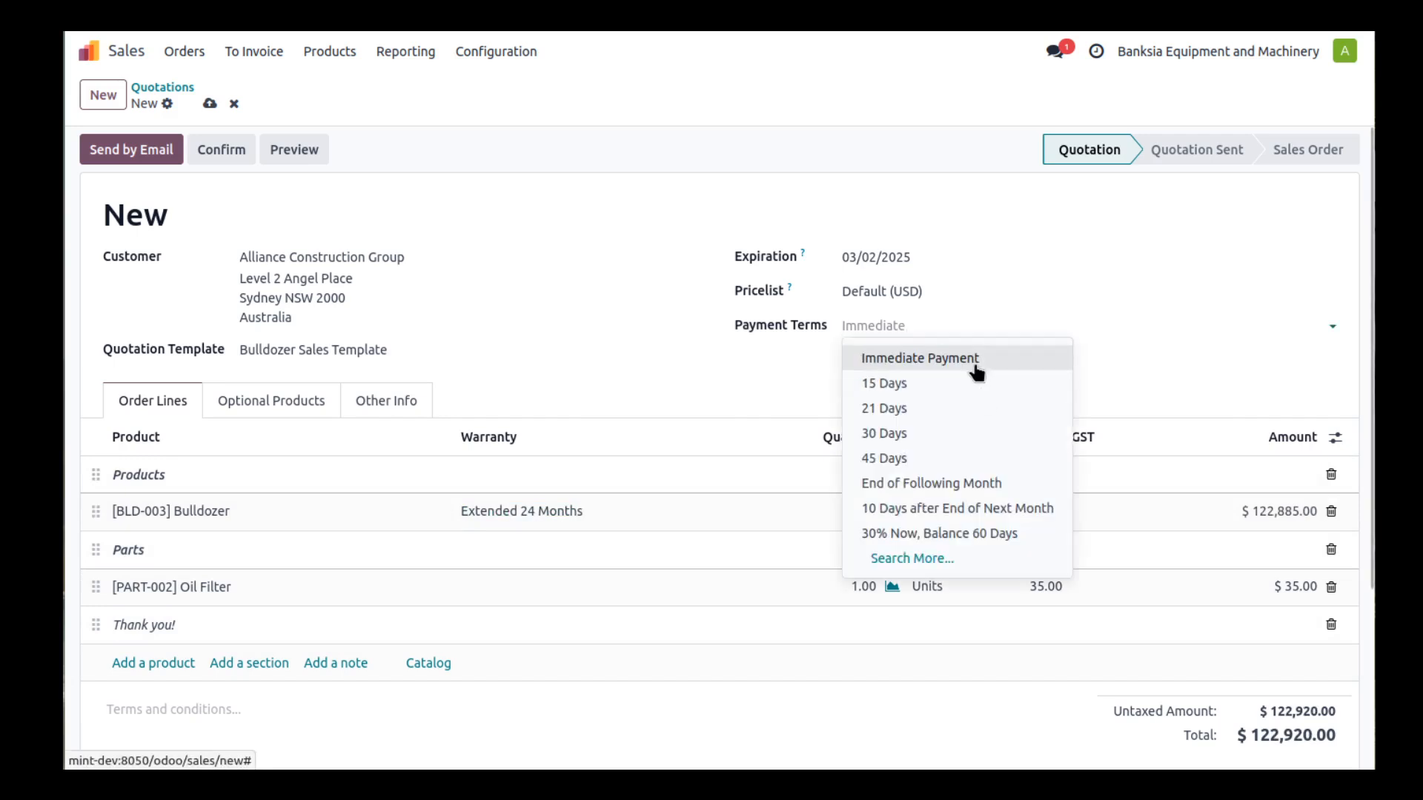
pyautogui.click(970, 360)
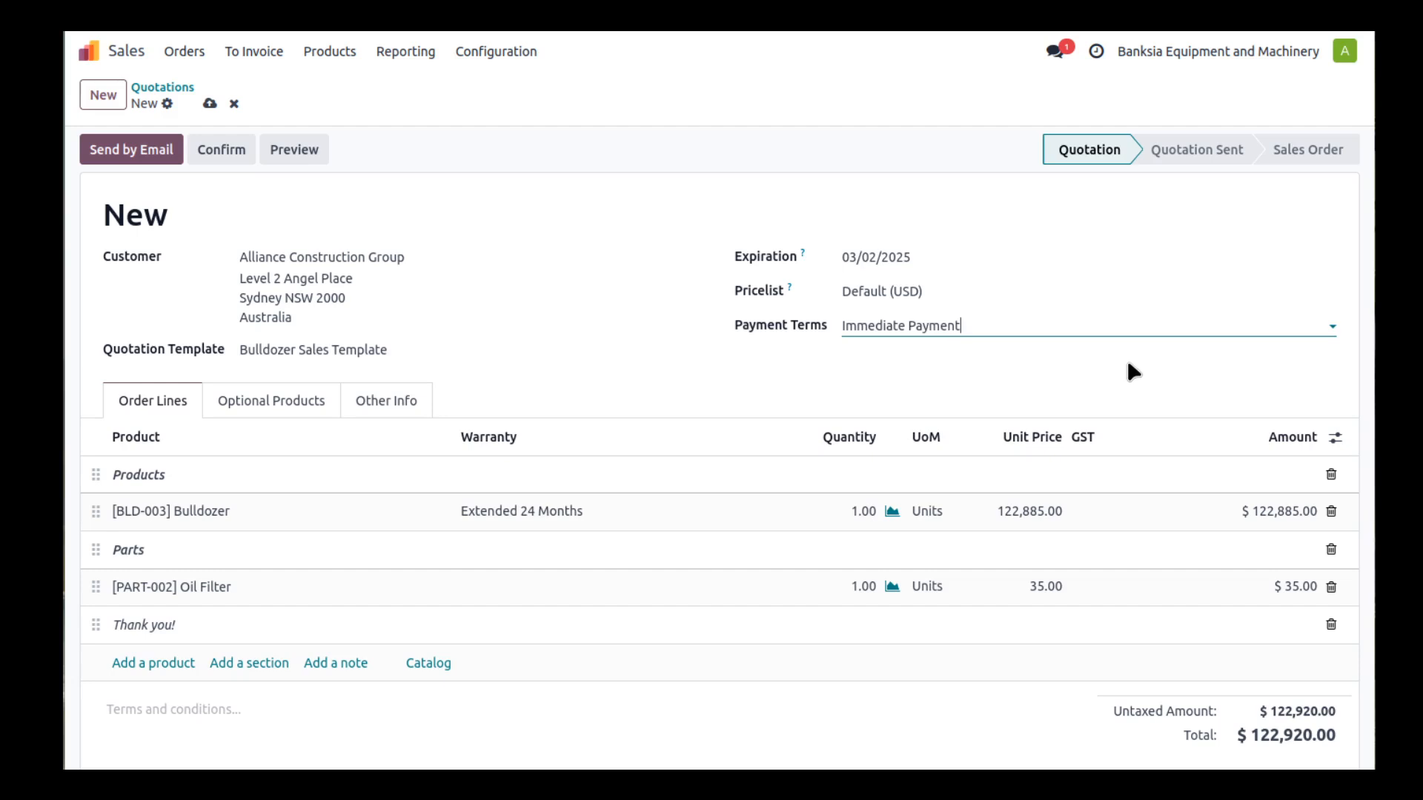
pyautogui.click(968, 291)
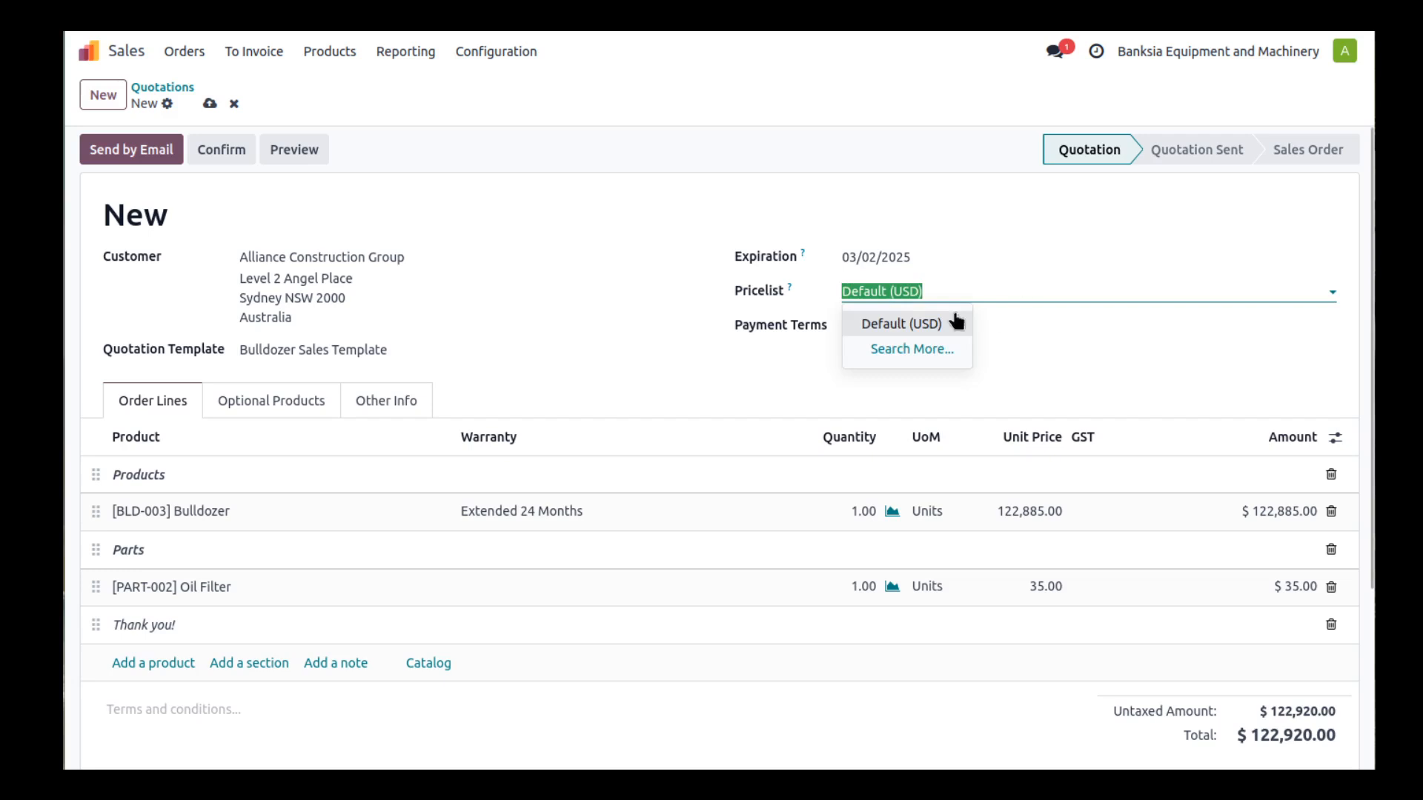
pyautogui.click(601, 379)
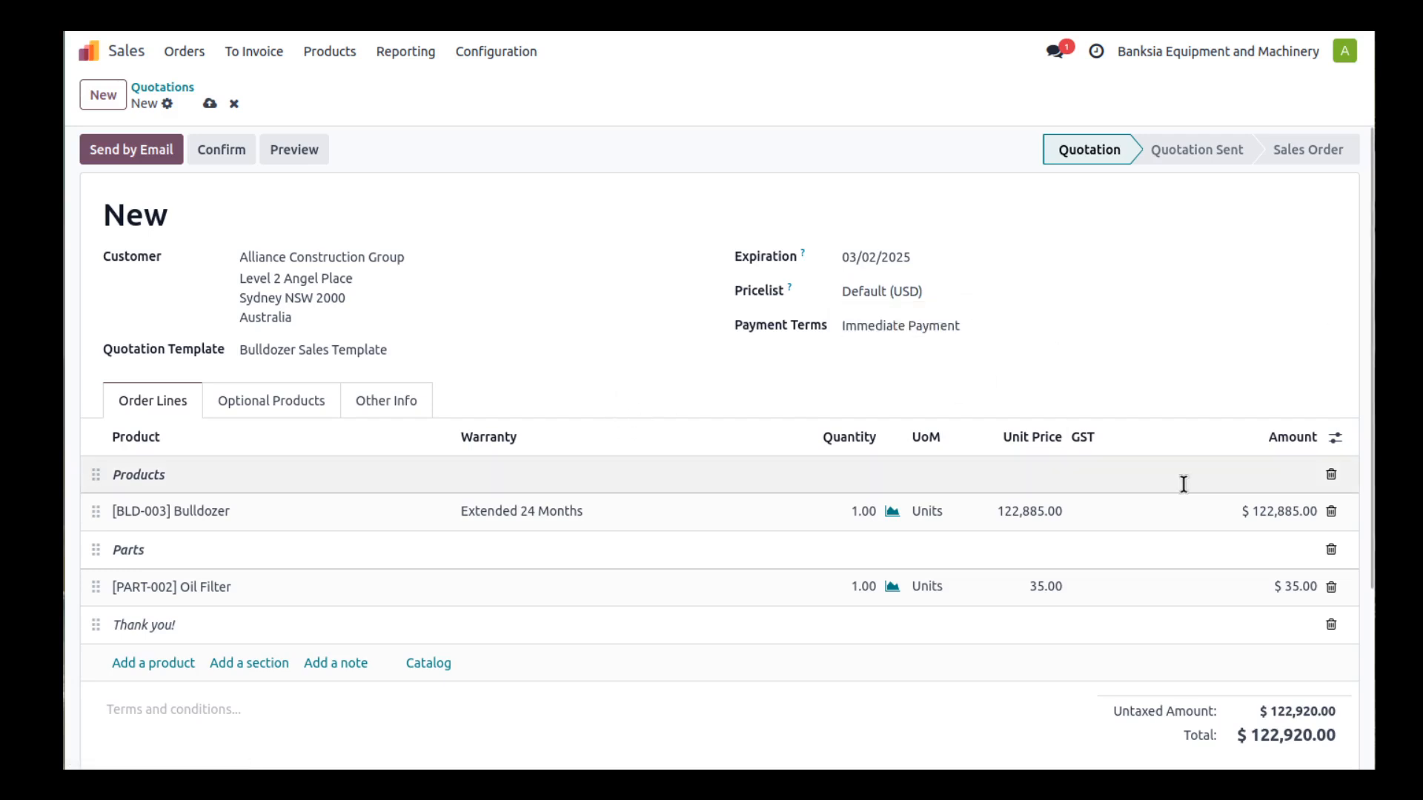
# Apply 10% GST to both the Bulldozer and Oil Filter order lines.
pyautogui.click(1115, 510)
pyautogui.click(1125, 519)
pyautogui.click(1122, 542)
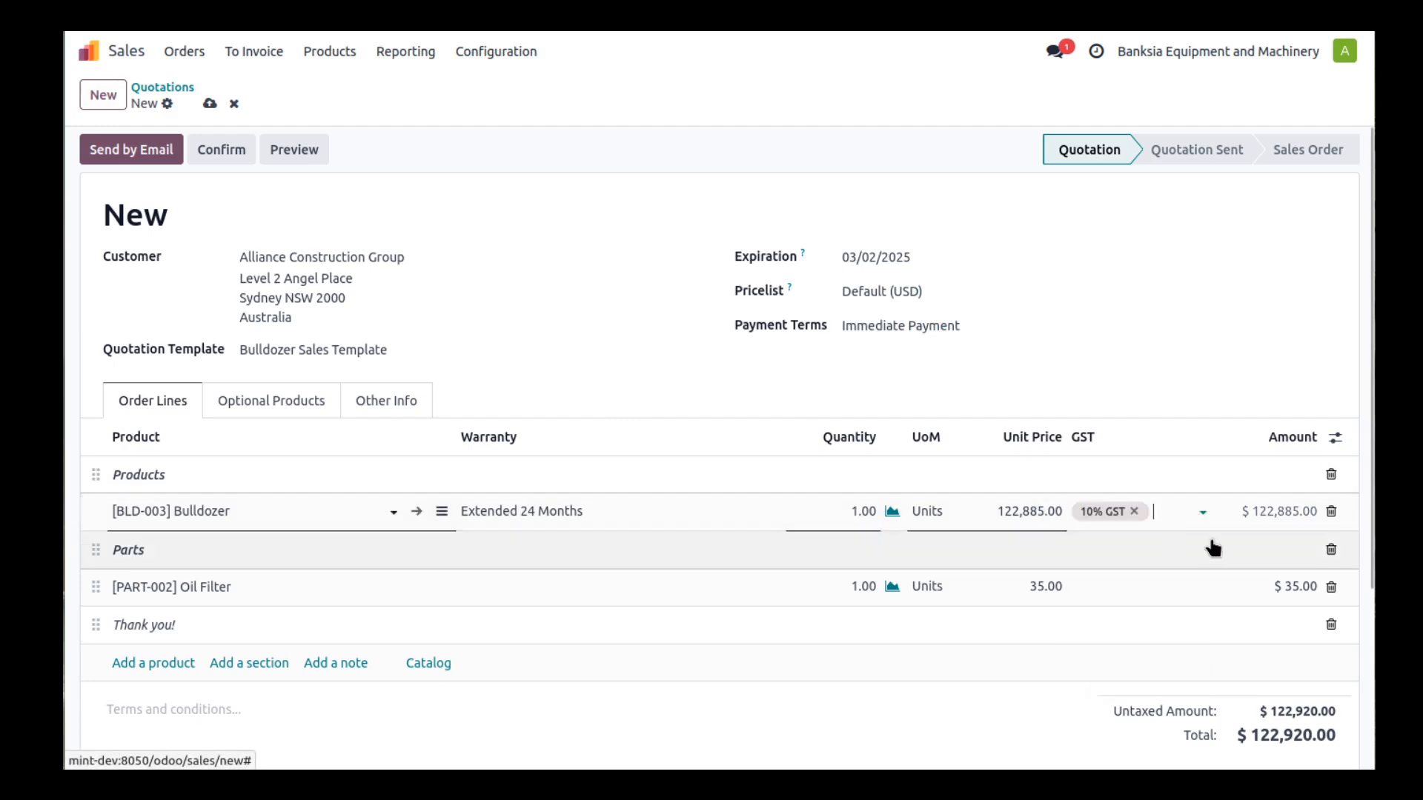
pyautogui.click(1118, 584)
pyautogui.click(1121, 586)
pyautogui.click(1119, 617)
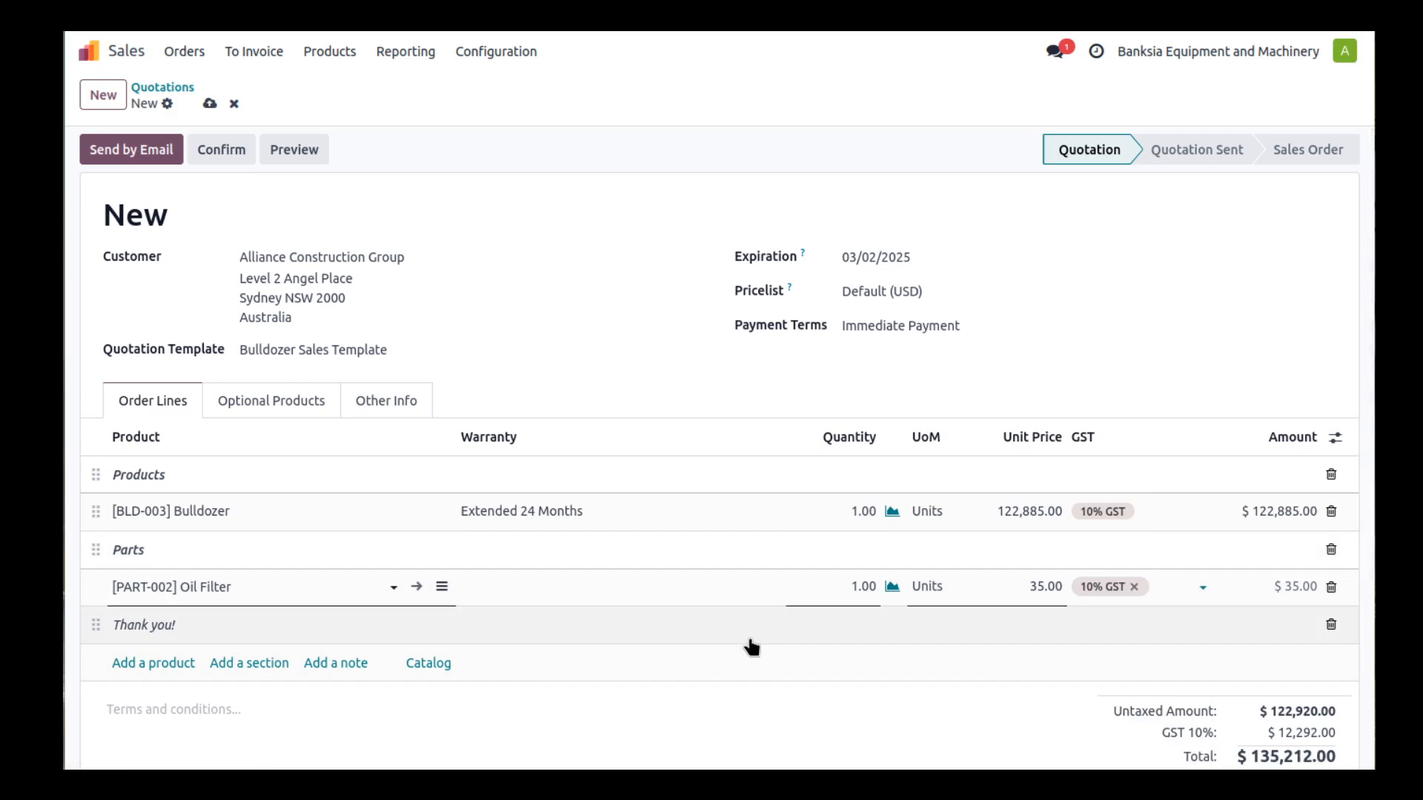
# Check which warranty options are offered for the Oil Filter order line.
pyautogui.click(502, 585)
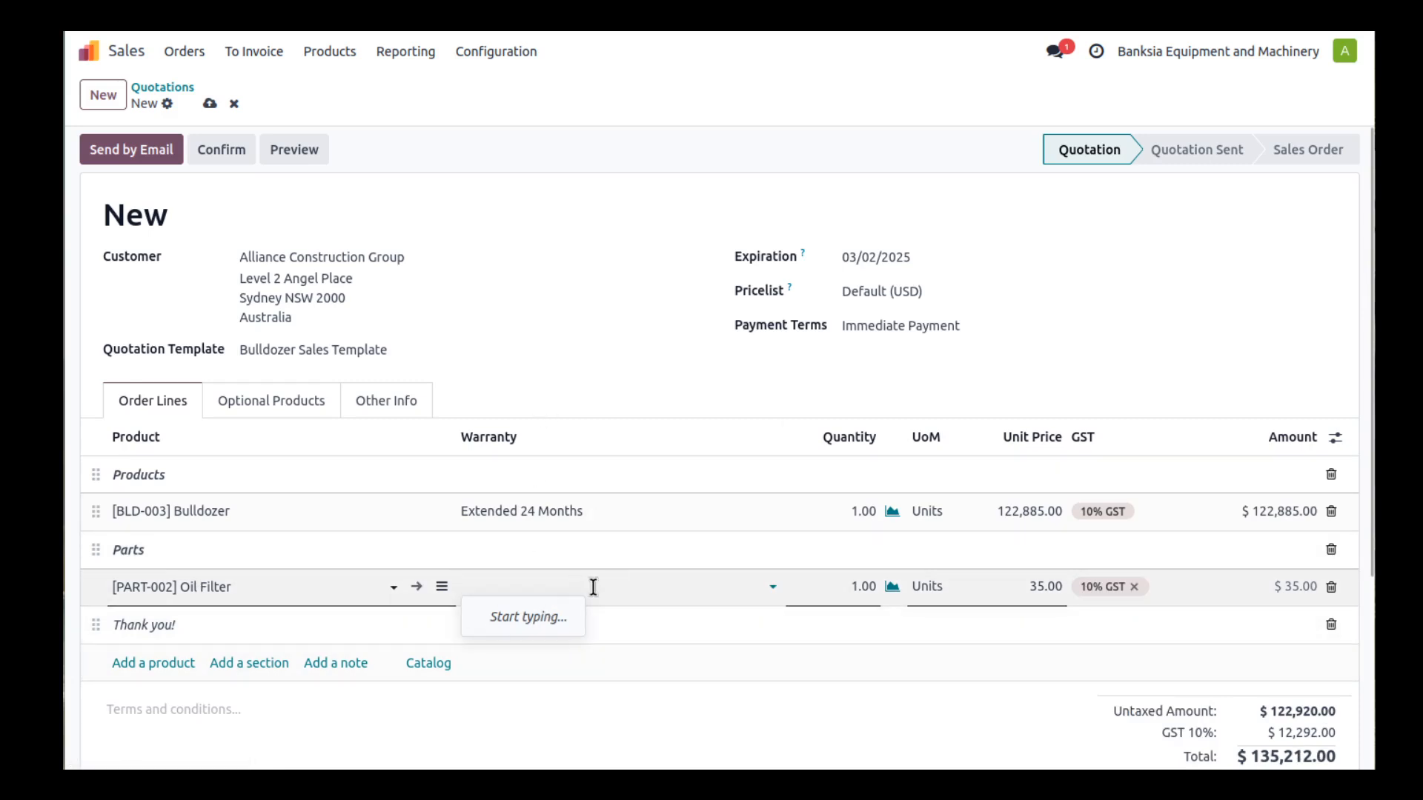
pyautogui.click(630, 586)
pyautogui.click(517, 585)
pyautogui.click(619, 585)
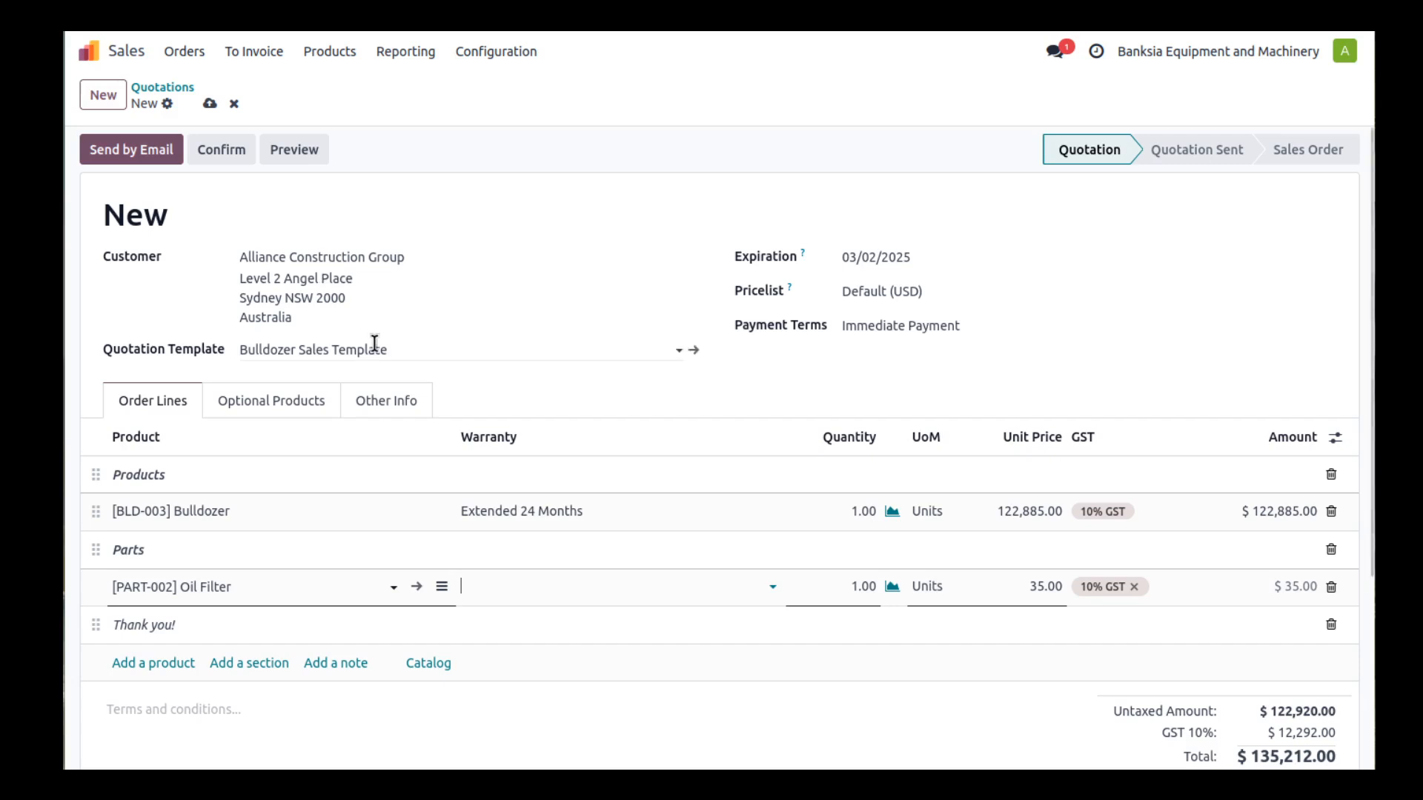
# Confirm the quotation as a sales order and open its Alliance Construction Group delivery order in Inventory.
pyautogui.click(208, 152)
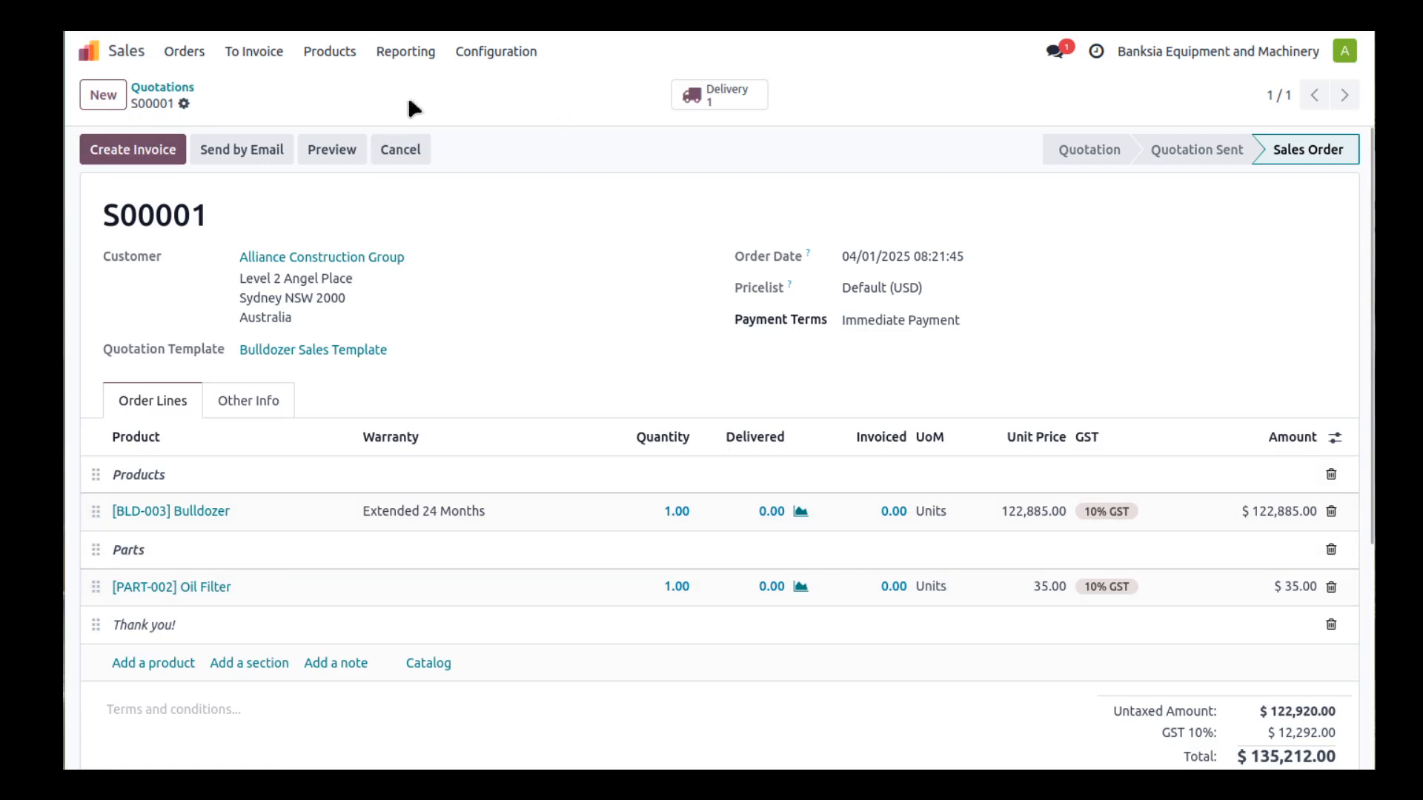
pyautogui.click(91, 51)
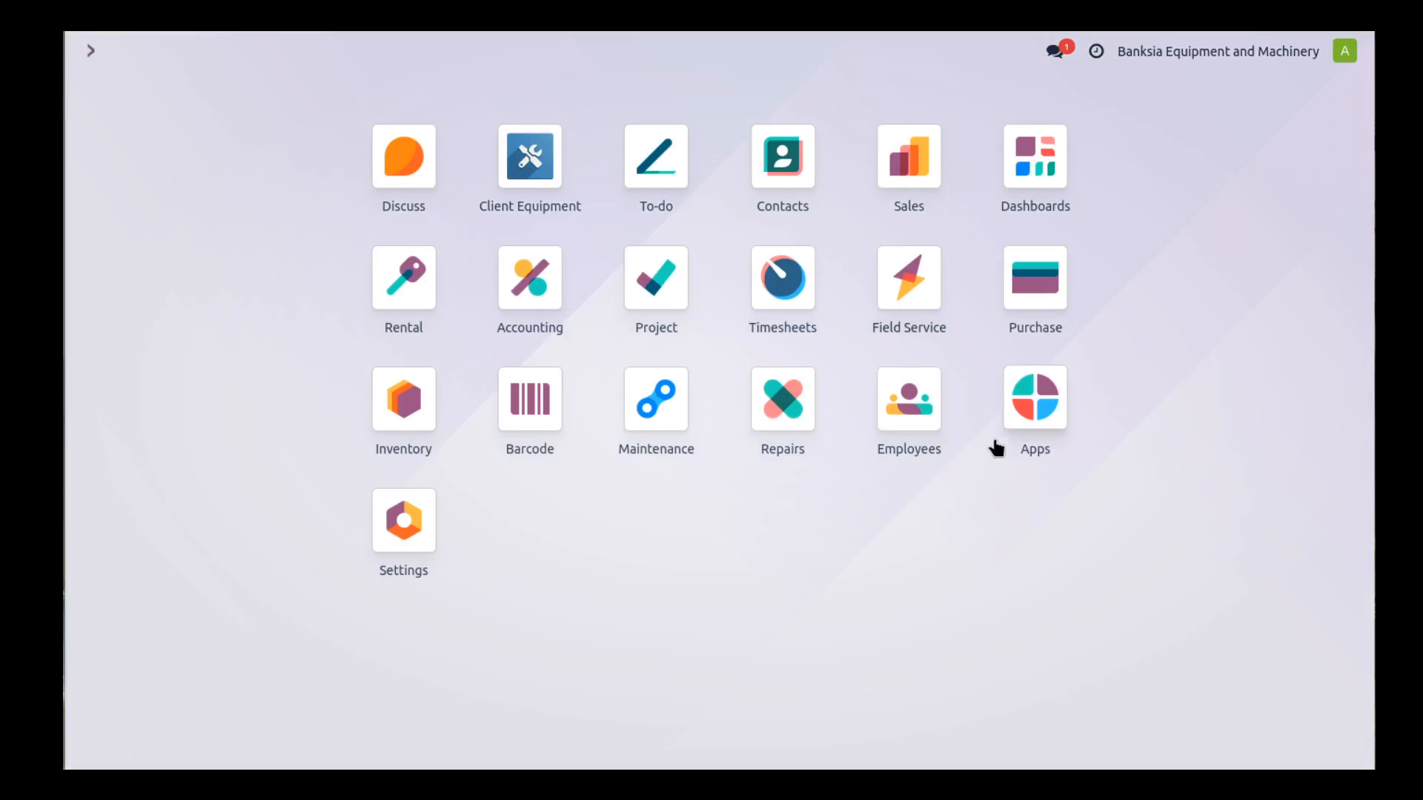
pyautogui.click(413, 424)
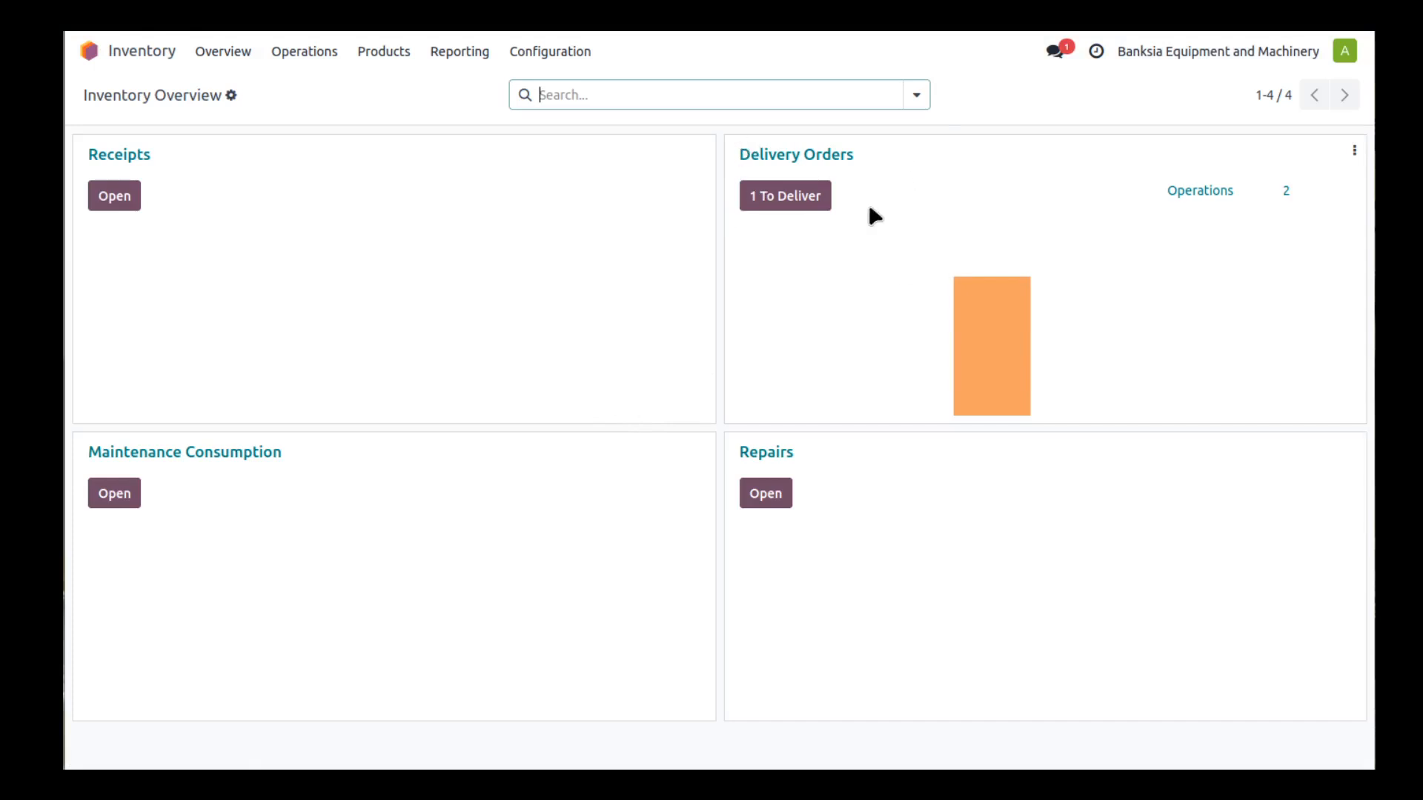
pyautogui.click(791, 197)
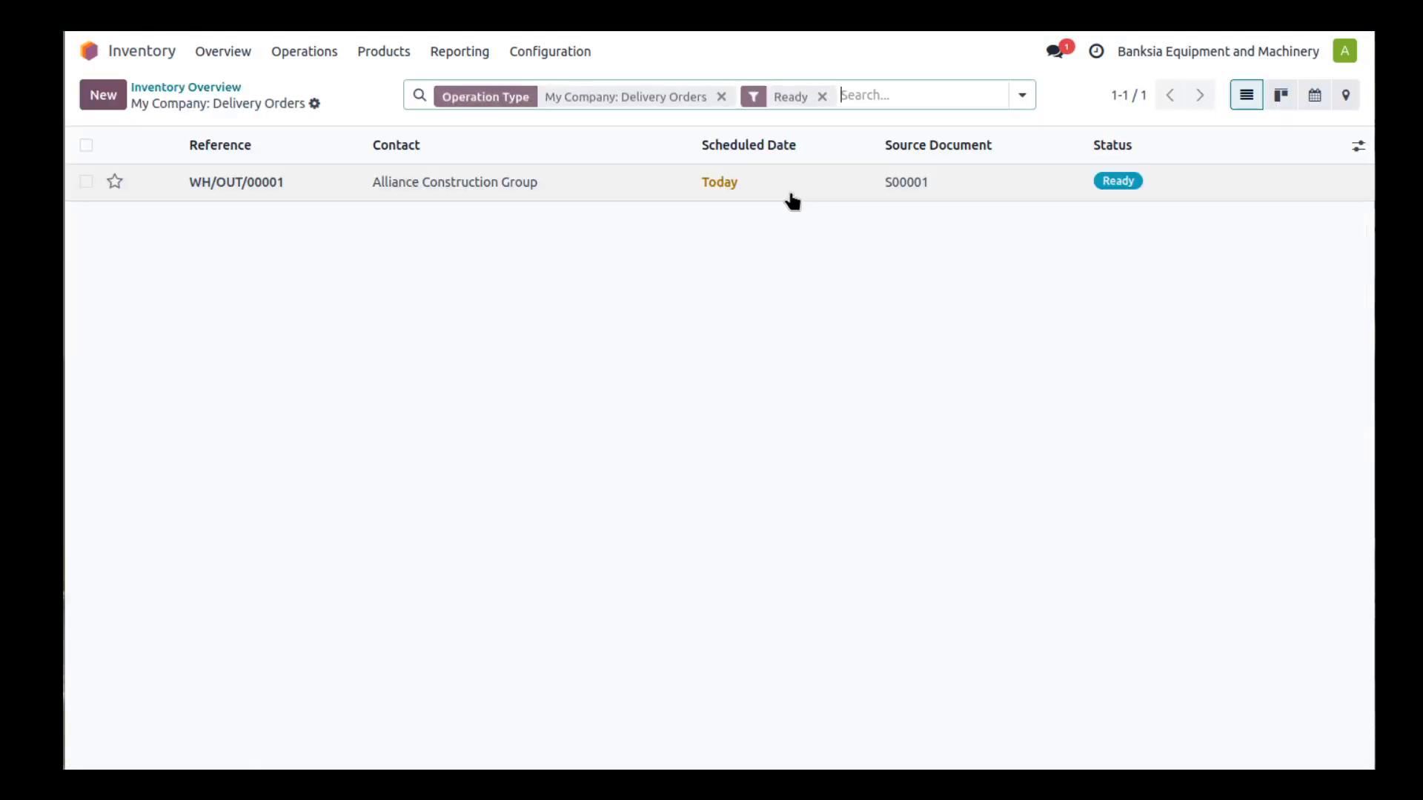
pyautogui.click(419, 185)
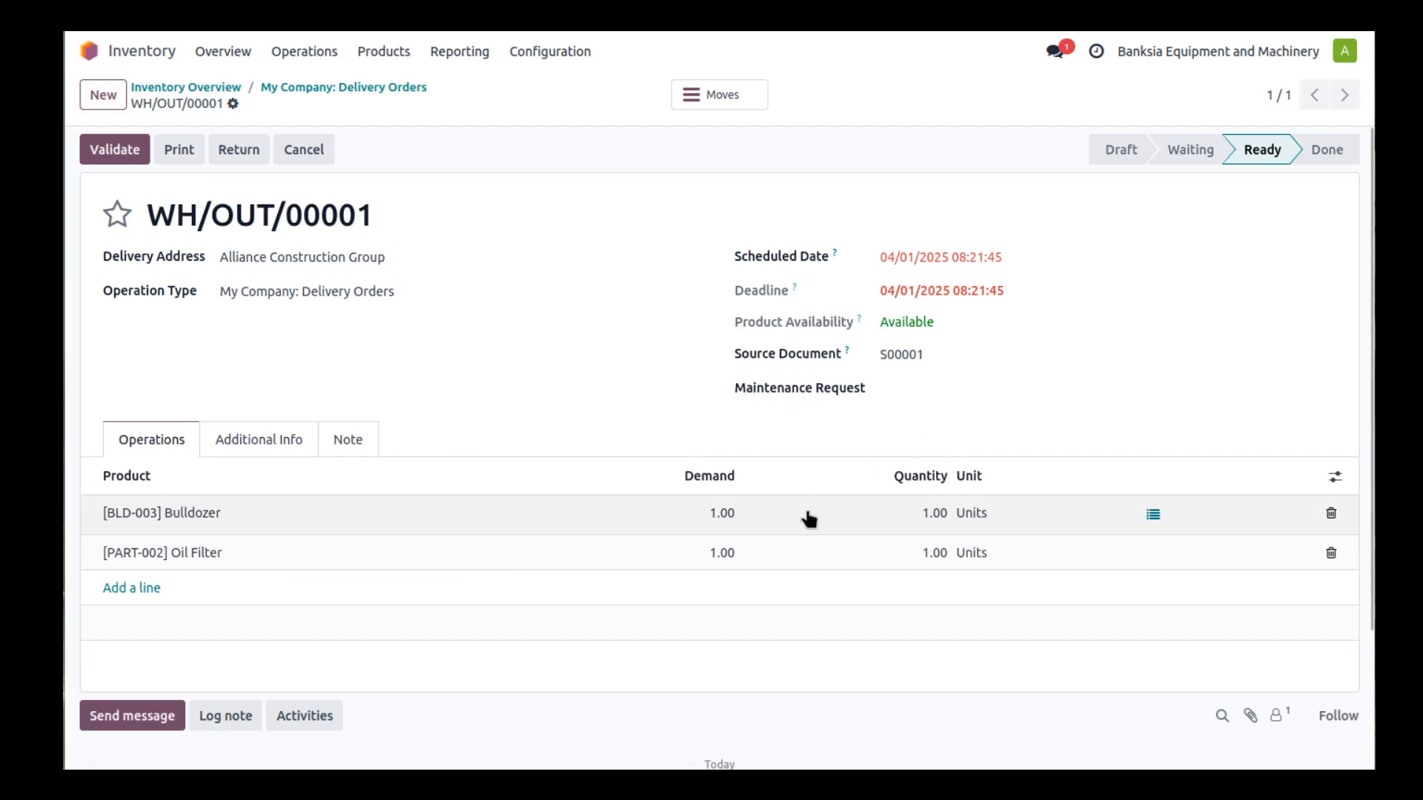
# Check the serial number picked for the Bulldozer, then validate the delivery order with SMS confirmation disabled.
pyautogui.click(1153, 514)
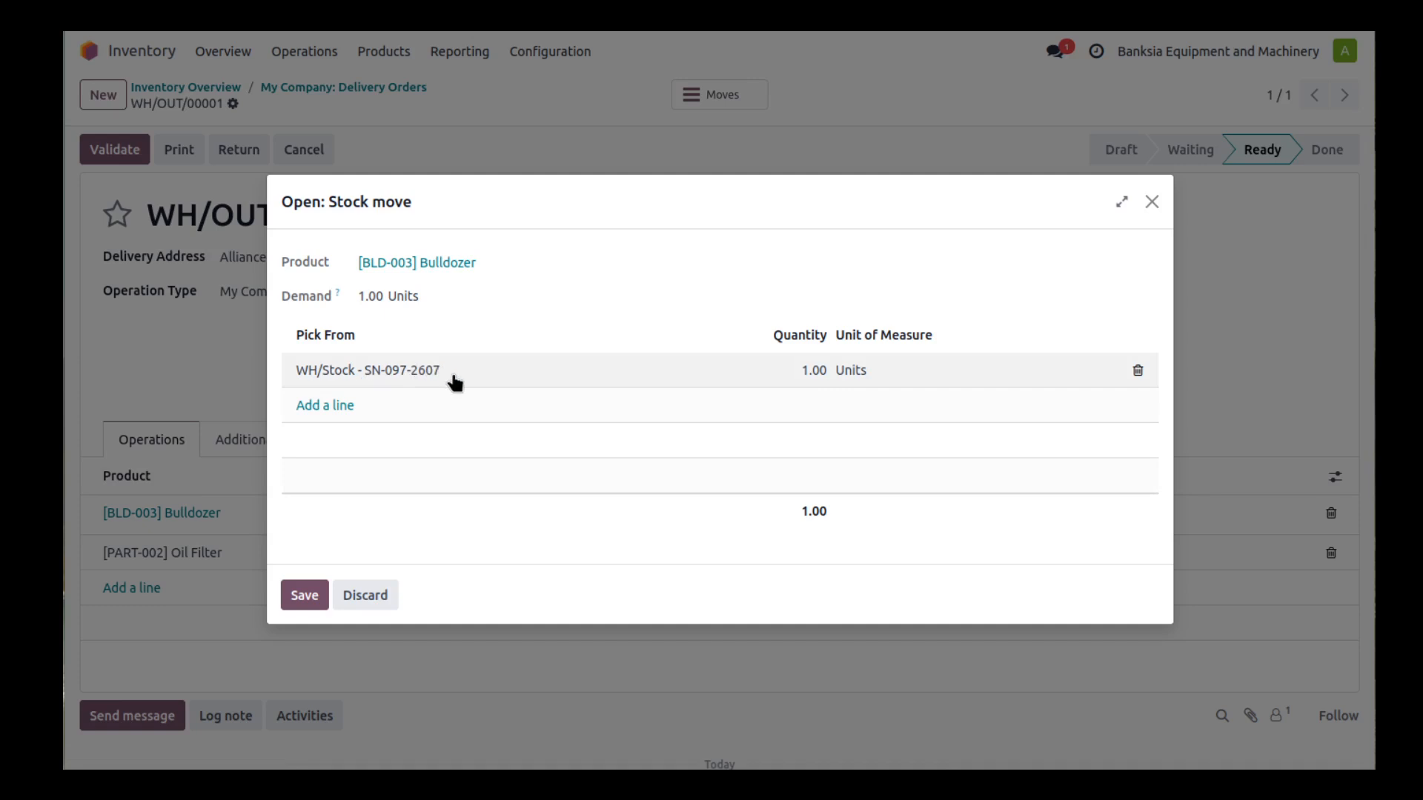
pyautogui.click(382, 595)
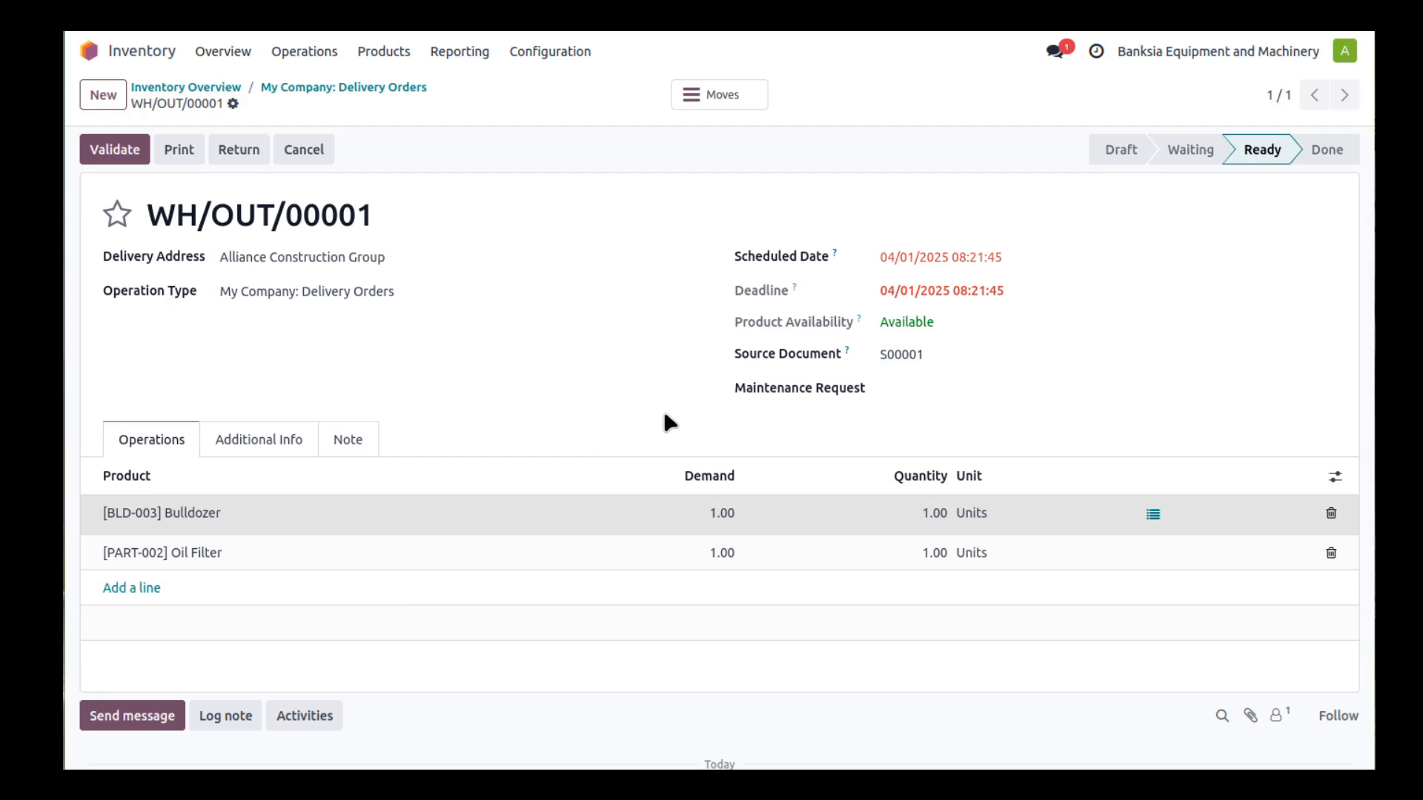
pyautogui.click(113, 150)
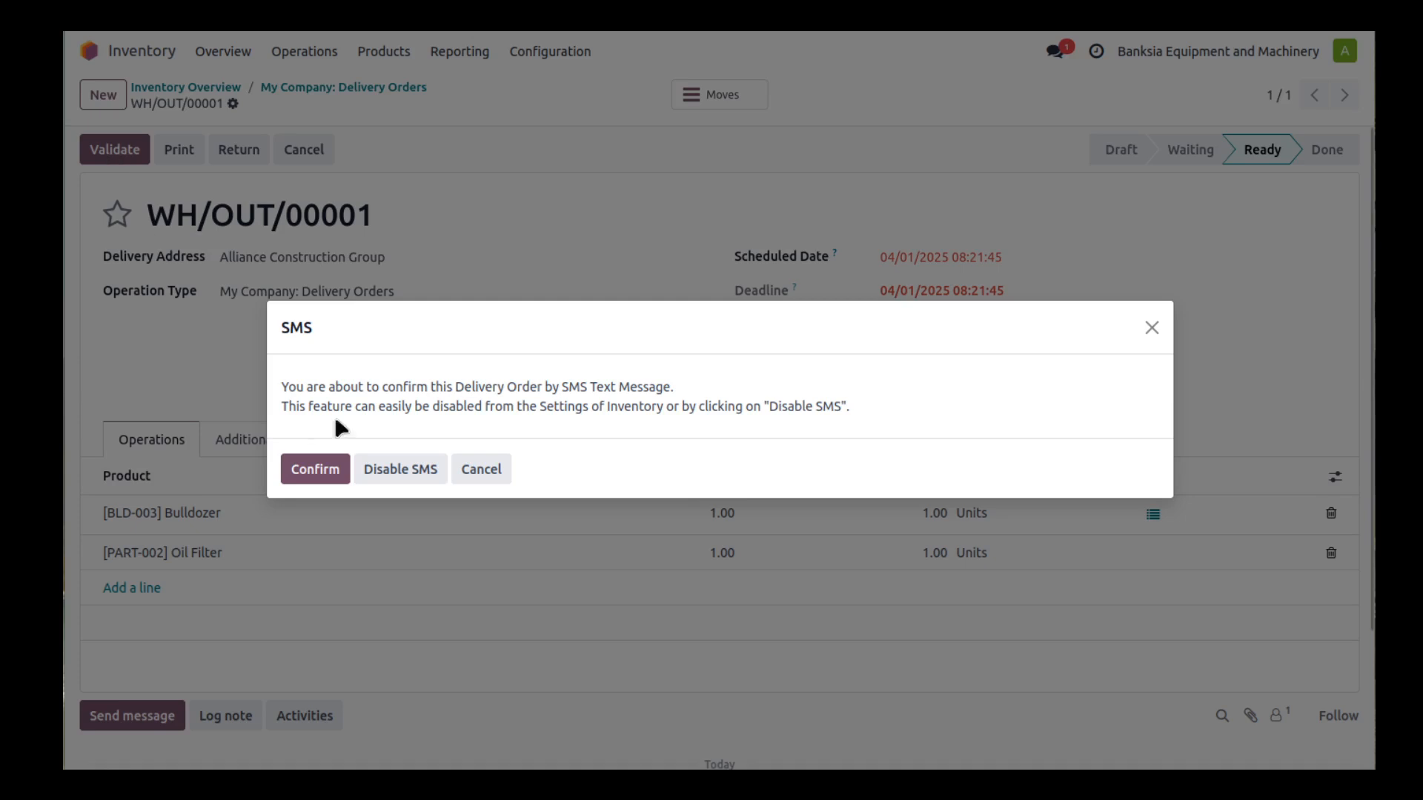
pyautogui.click(405, 478)
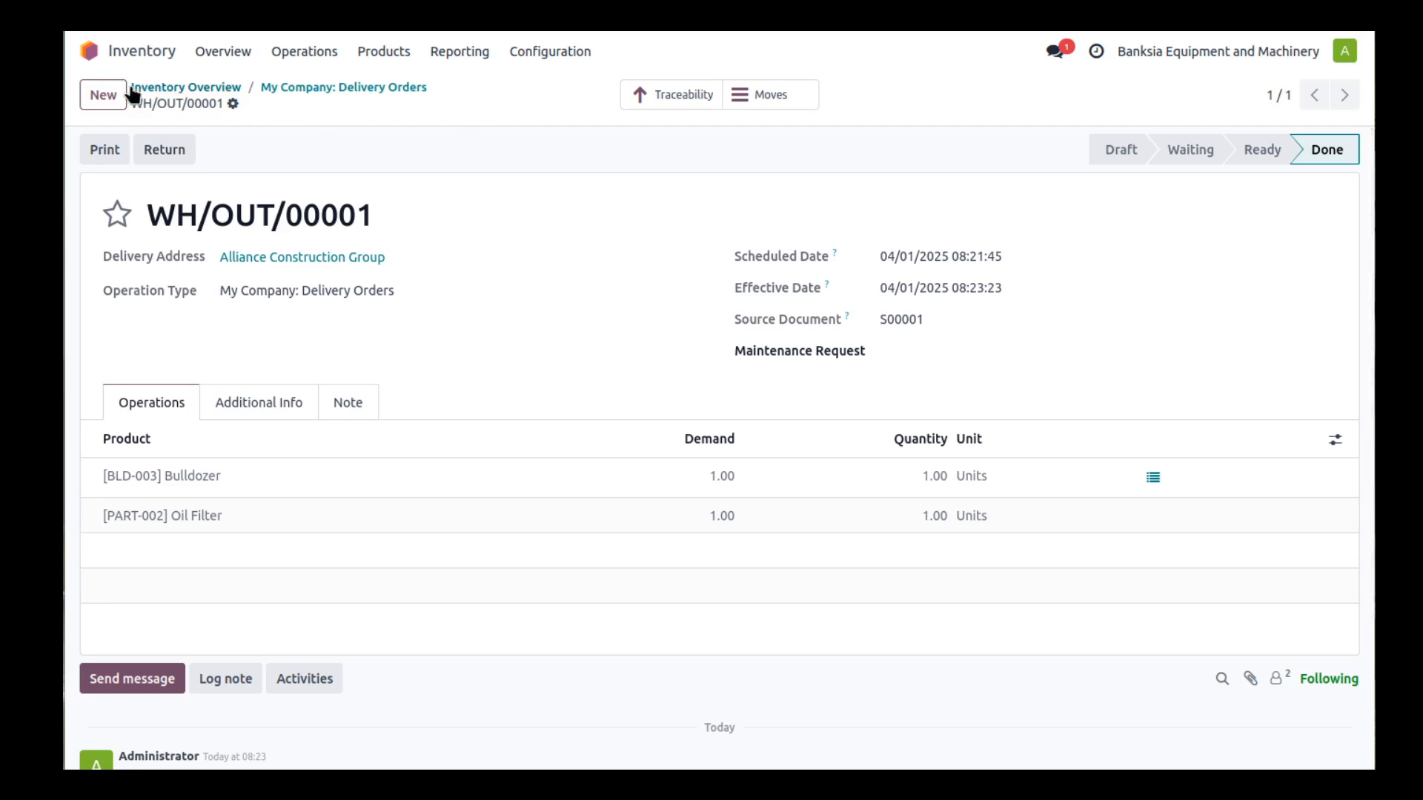
# Switch to Client Equipment and open Alliance Construction Group's Bulldozer equipment record.
pyautogui.click(91, 59)
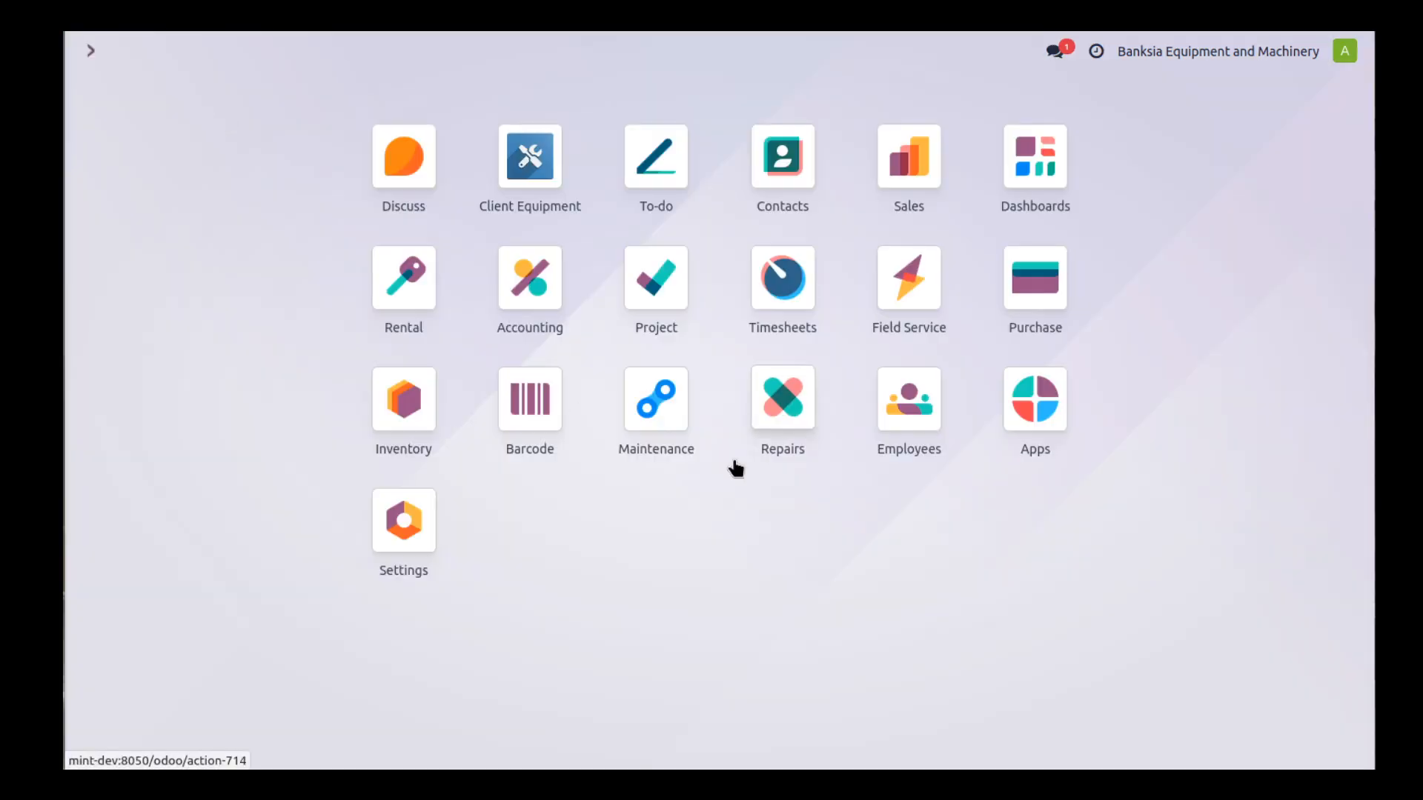
pyautogui.click(536, 161)
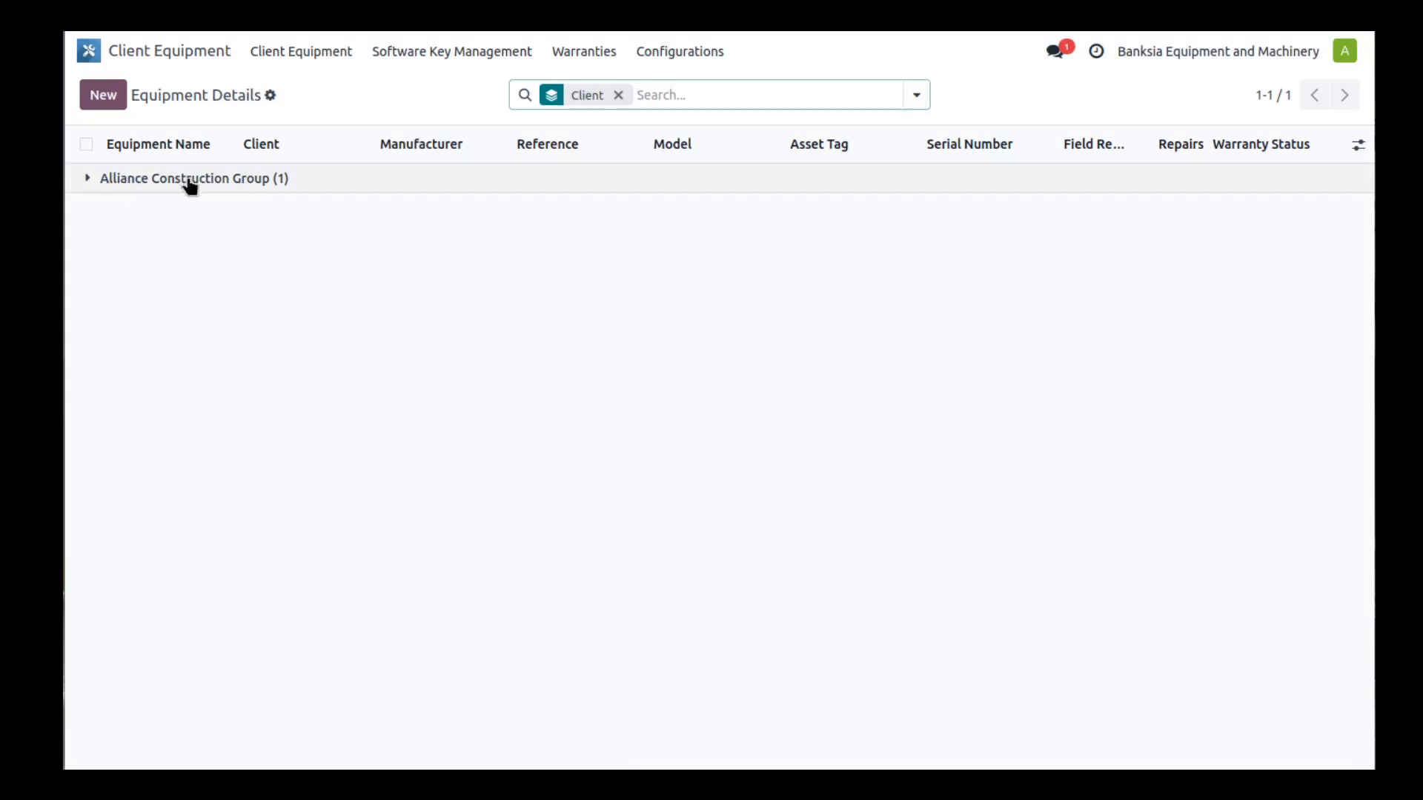
pyautogui.click(87, 181)
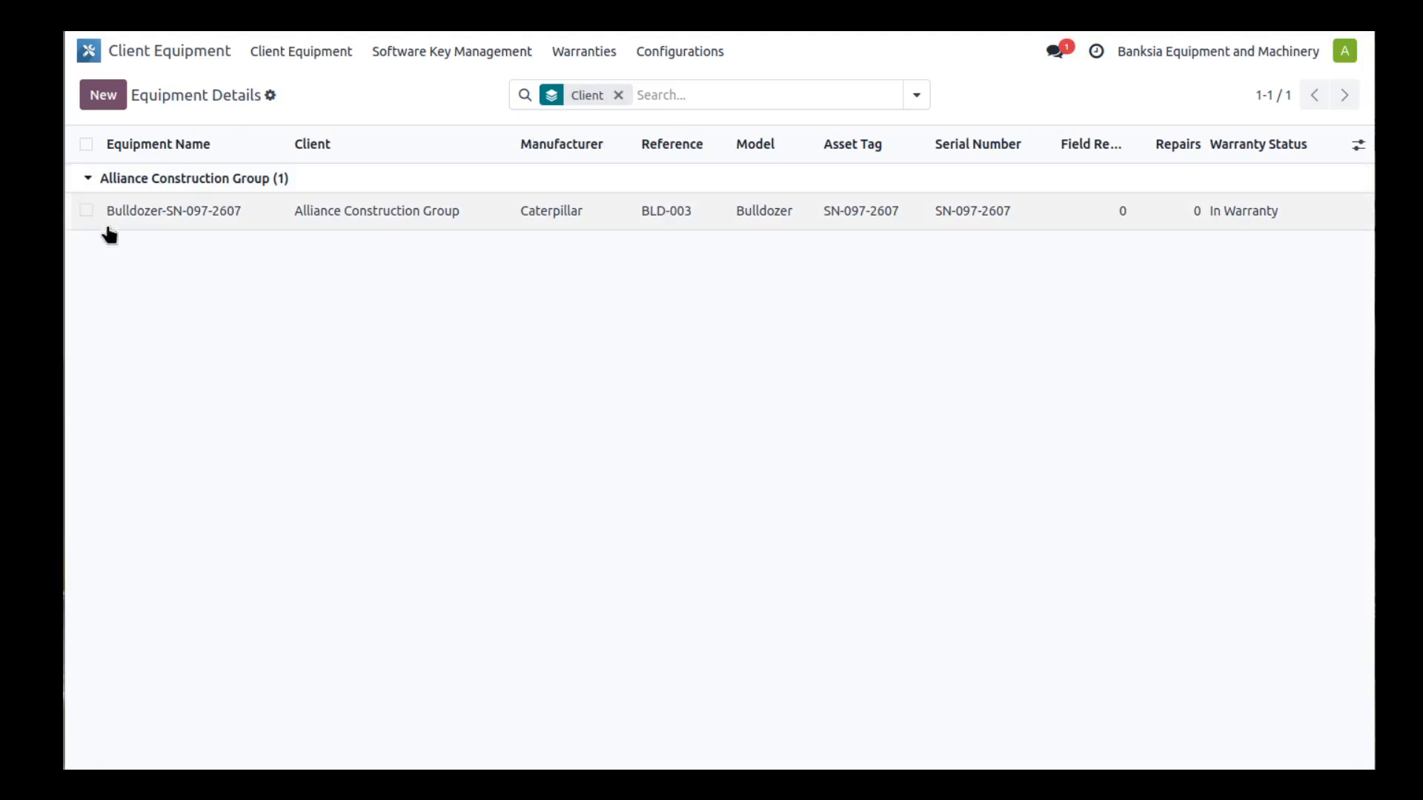
pyautogui.click(385, 215)
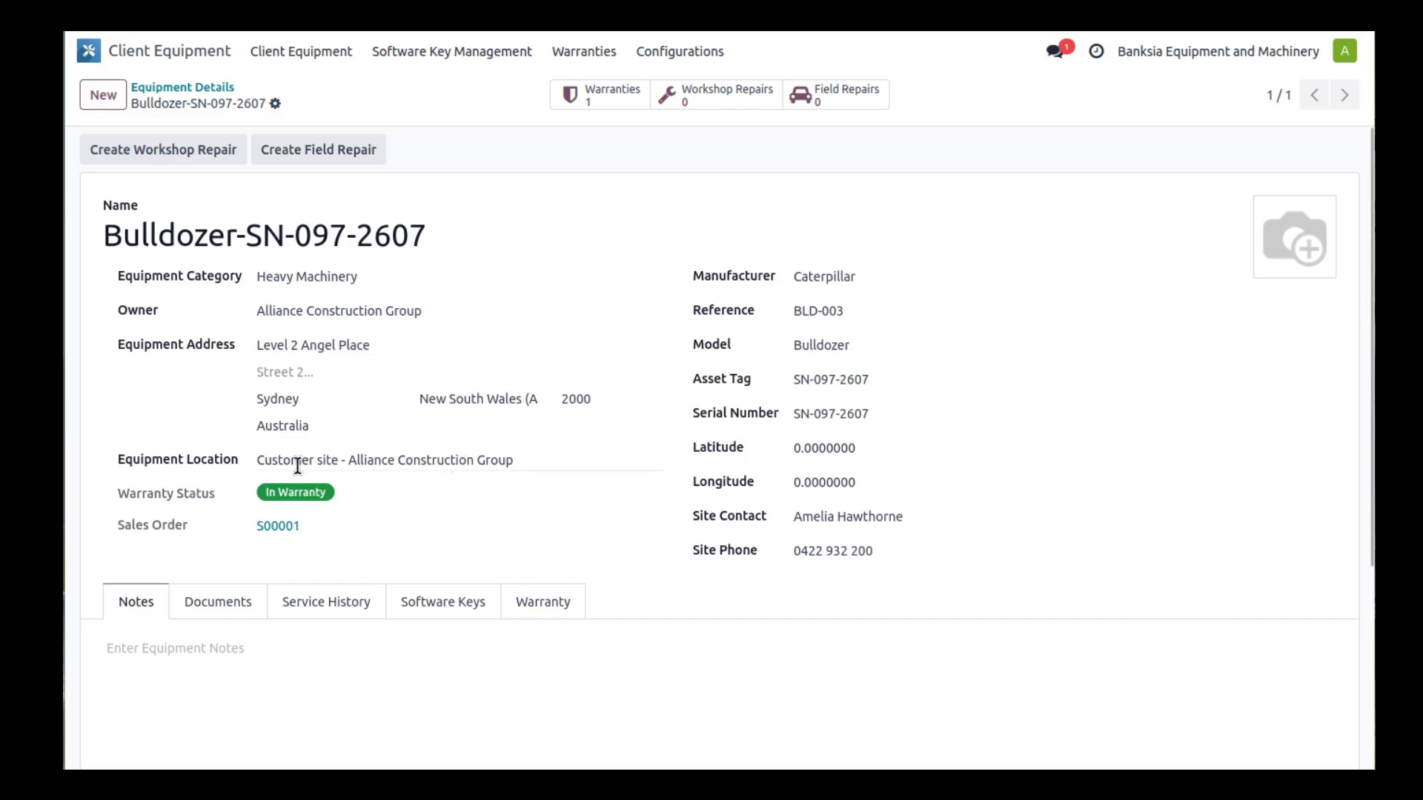
# Review the equipment location, address and owner fields on the Bulldozer equipment record.
pyautogui.click(543, 466)
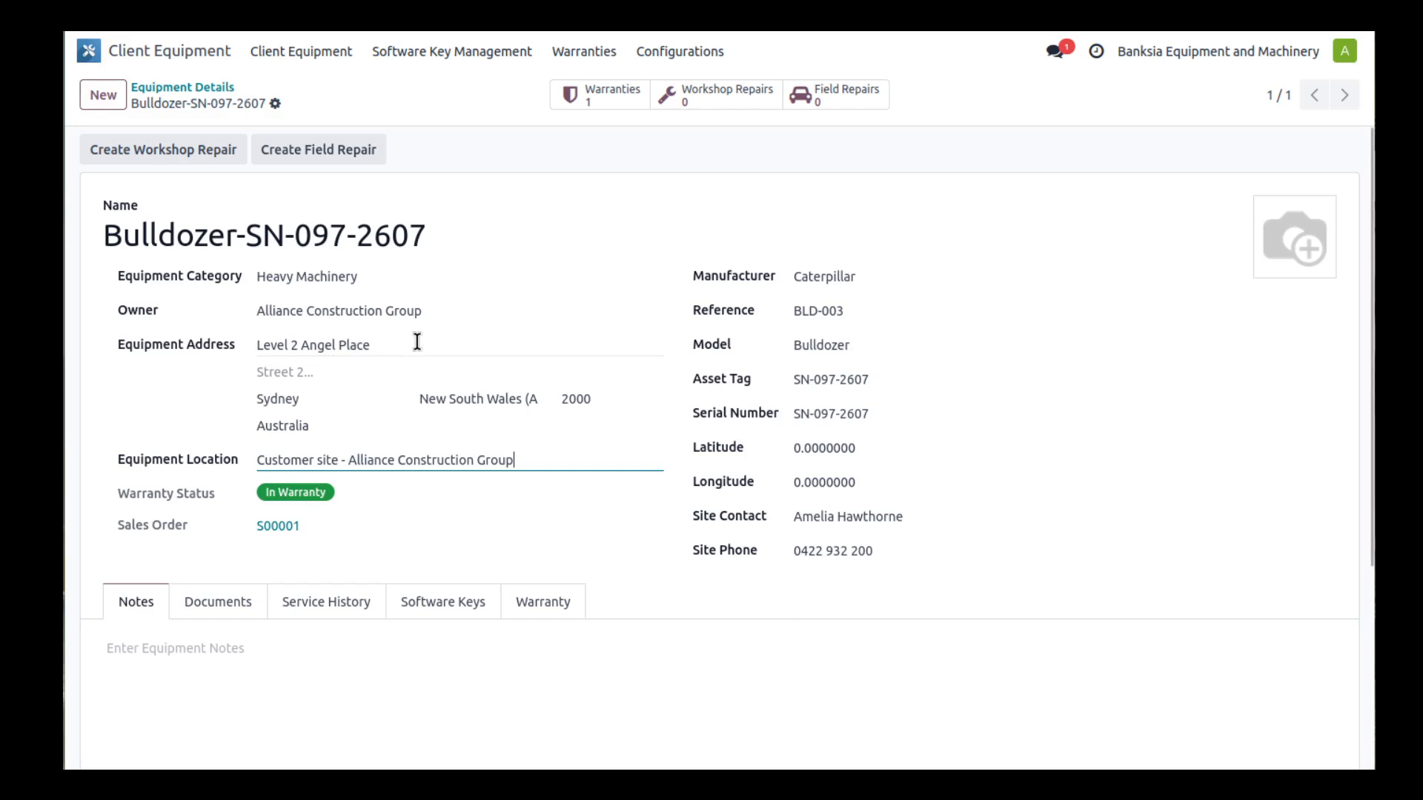
pyautogui.moveTo(369, 345); pyautogui.dragTo(256, 346)
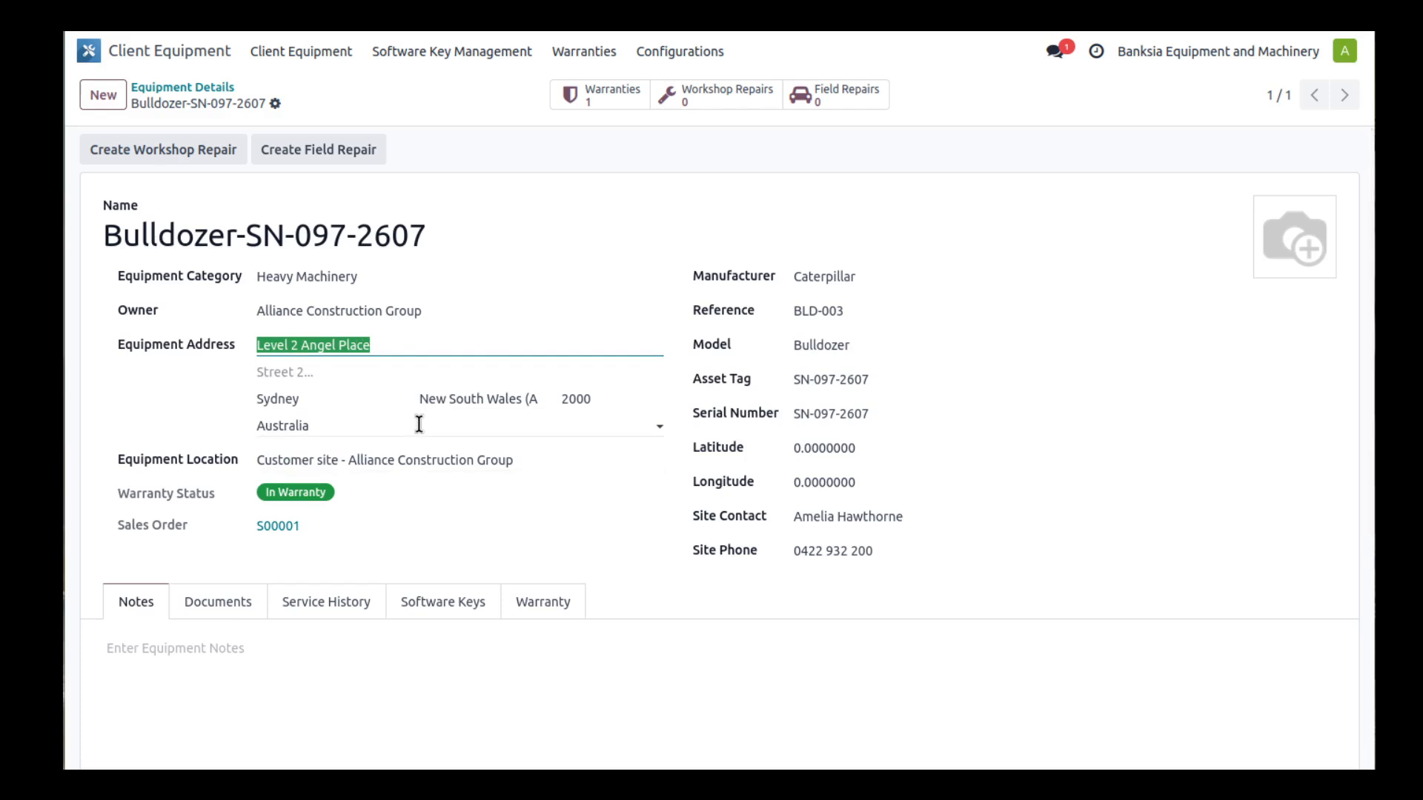
pyautogui.click(263, 306)
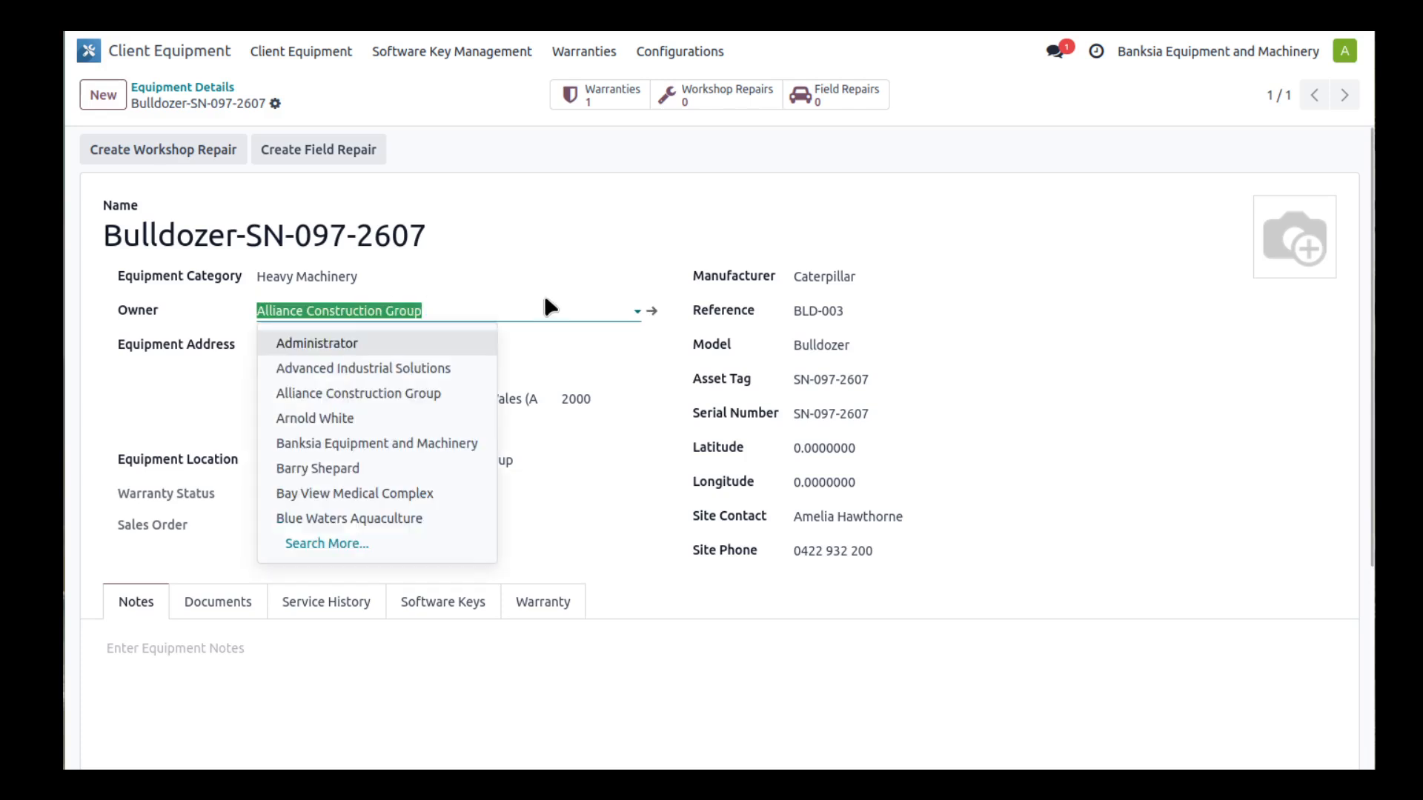
pyautogui.click(602, 220)
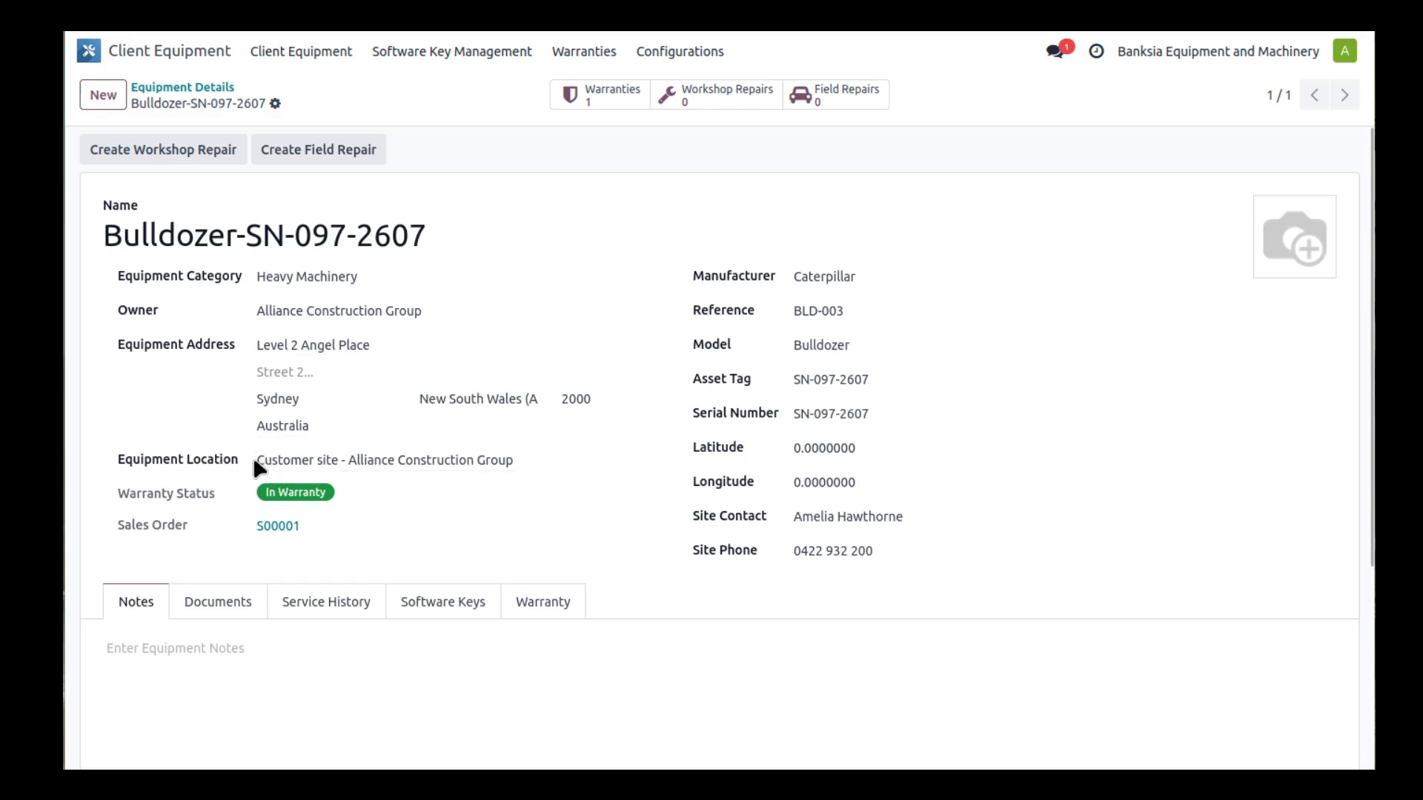
pyautogui.moveTo(258, 459); pyautogui.dragTo(571, 447)
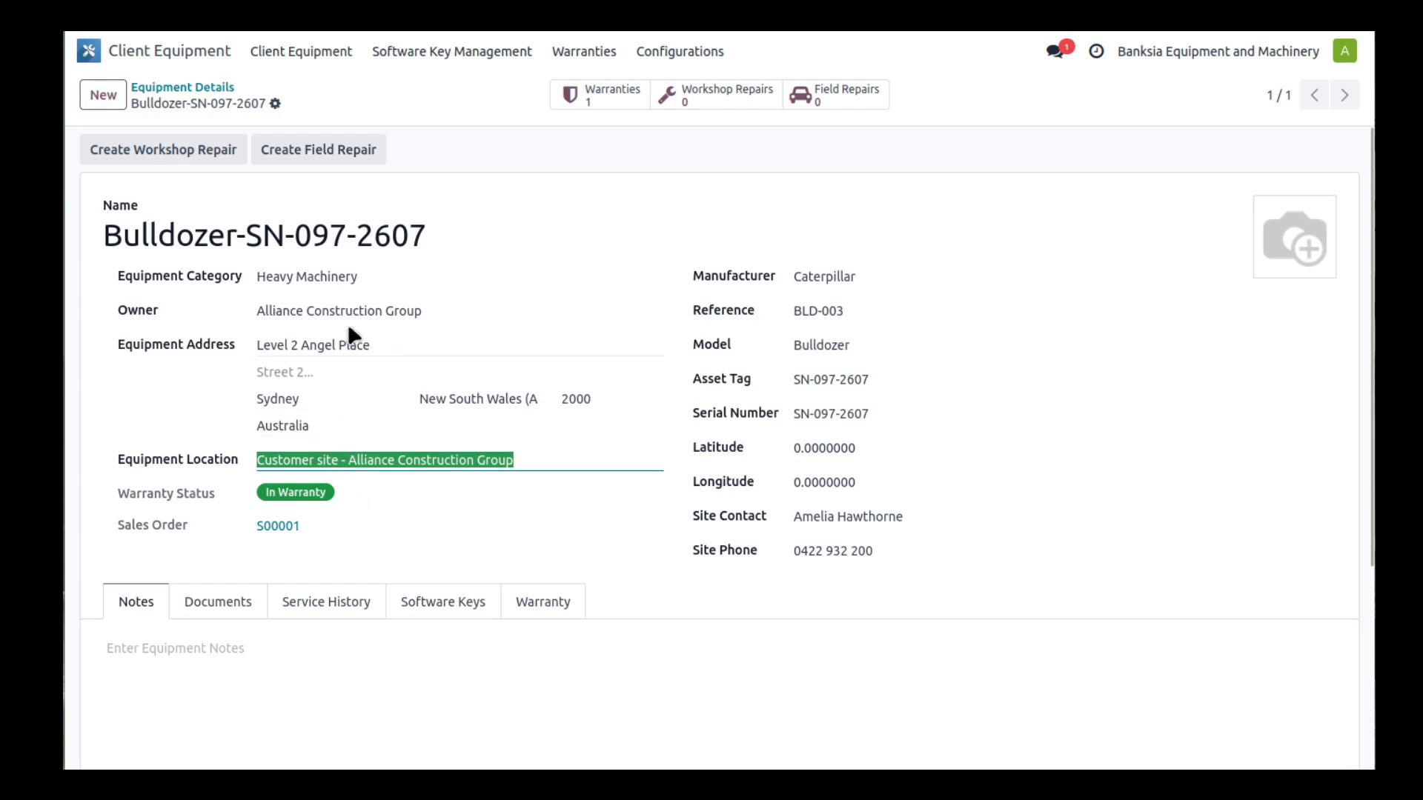
pyautogui.click(341, 438)
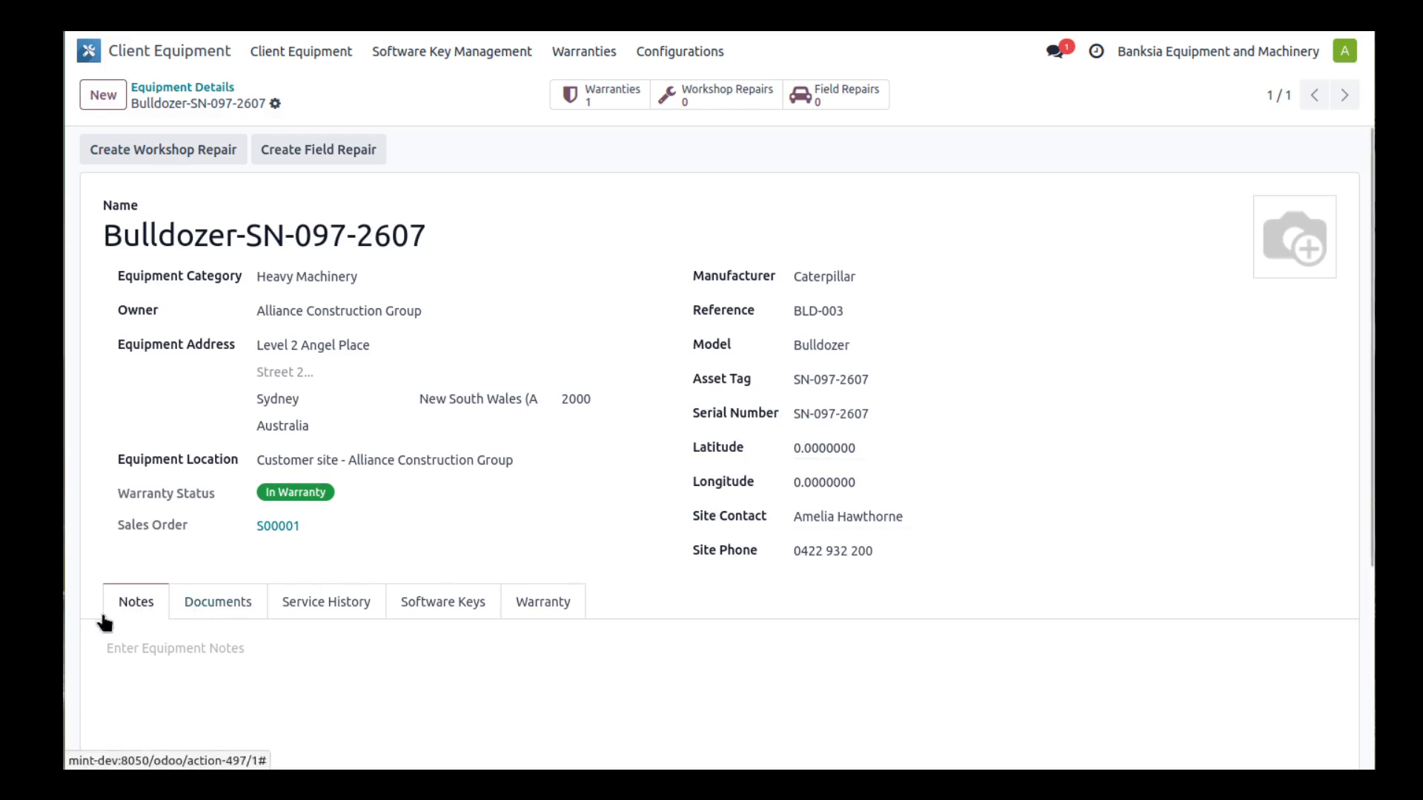
# Examine the structure, banner, format and media commands available in the Bulldozer equipment's notes, leaving the notes empty.
pyautogui.click(217, 659)
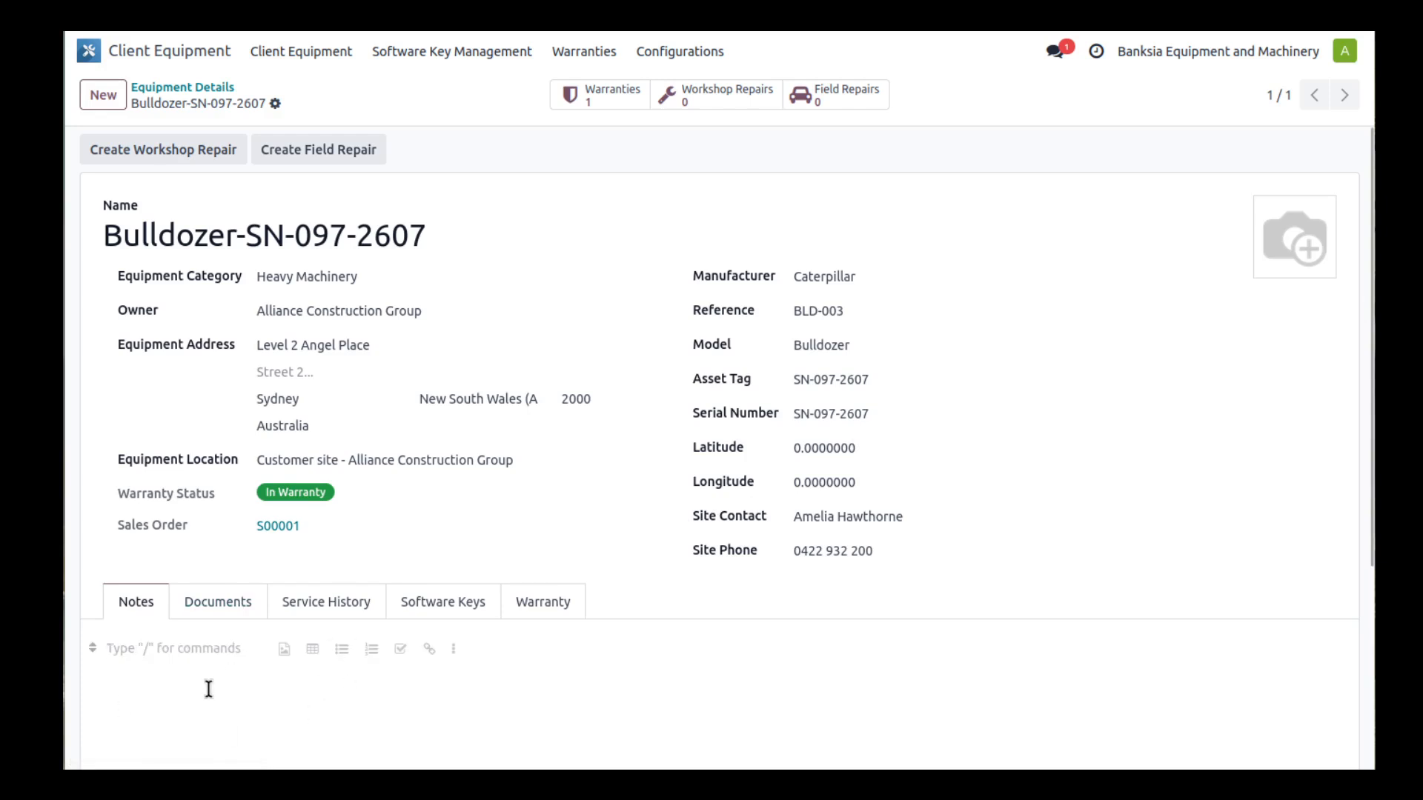
pyautogui.write('/')
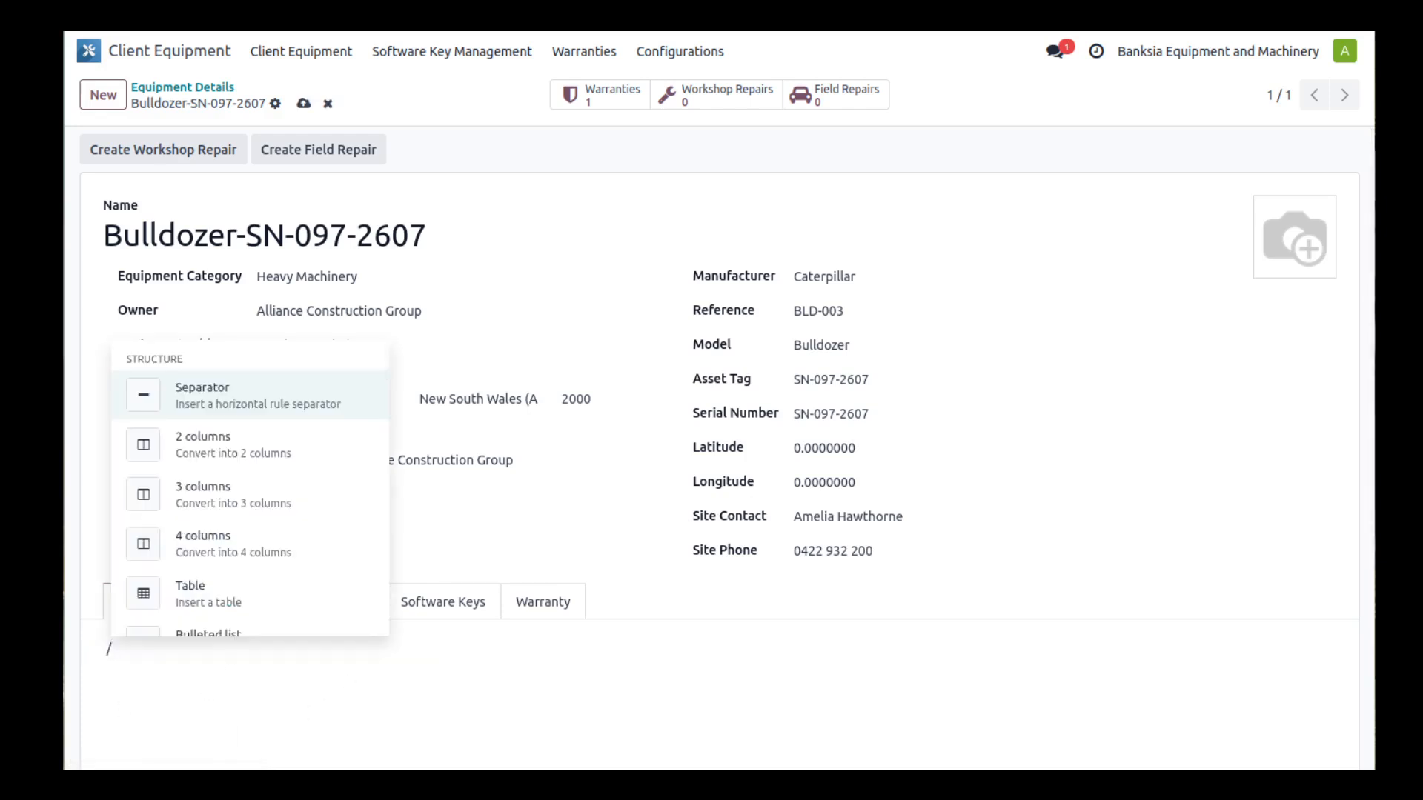
pyautogui.scroll(-3, 274, 532)
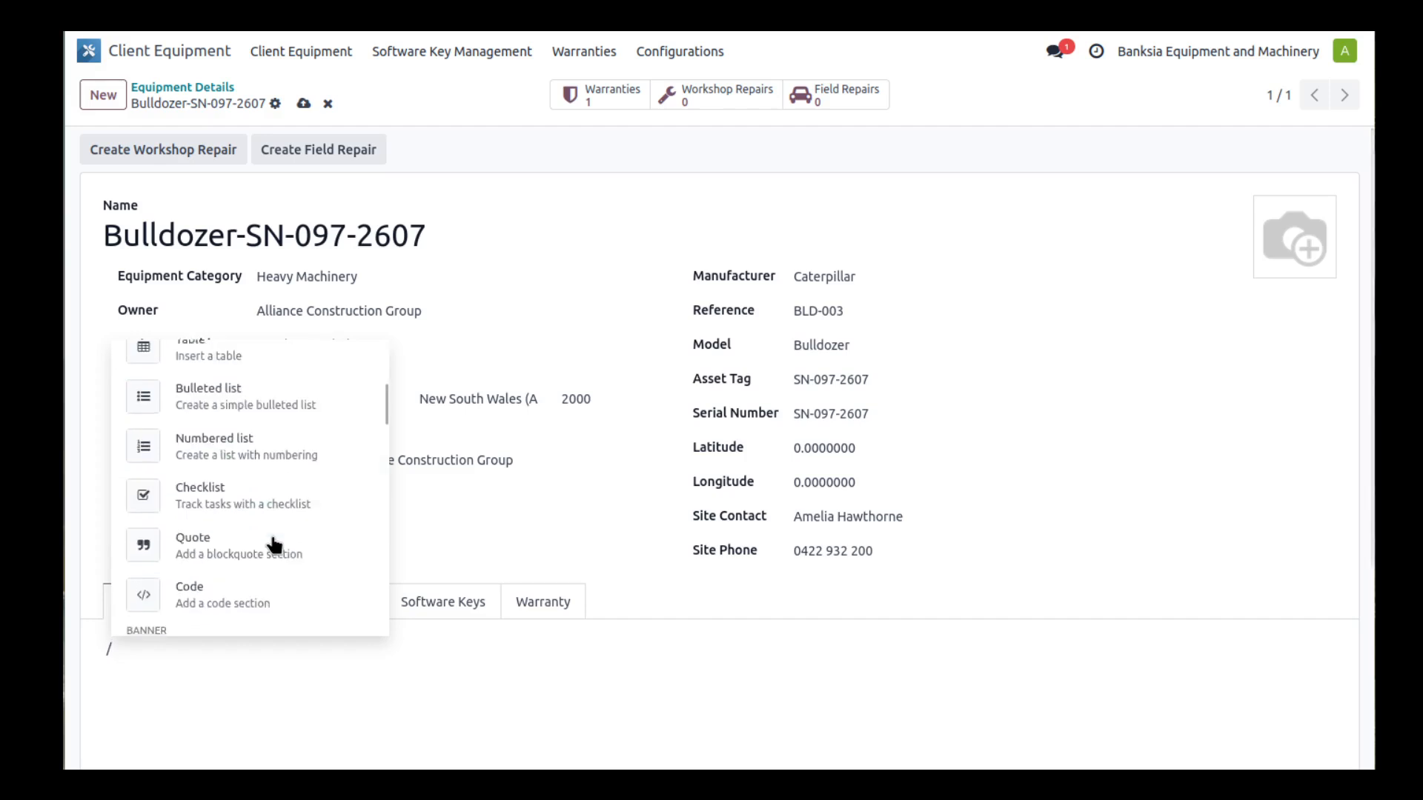
pyautogui.scroll(-5, 274, 546)
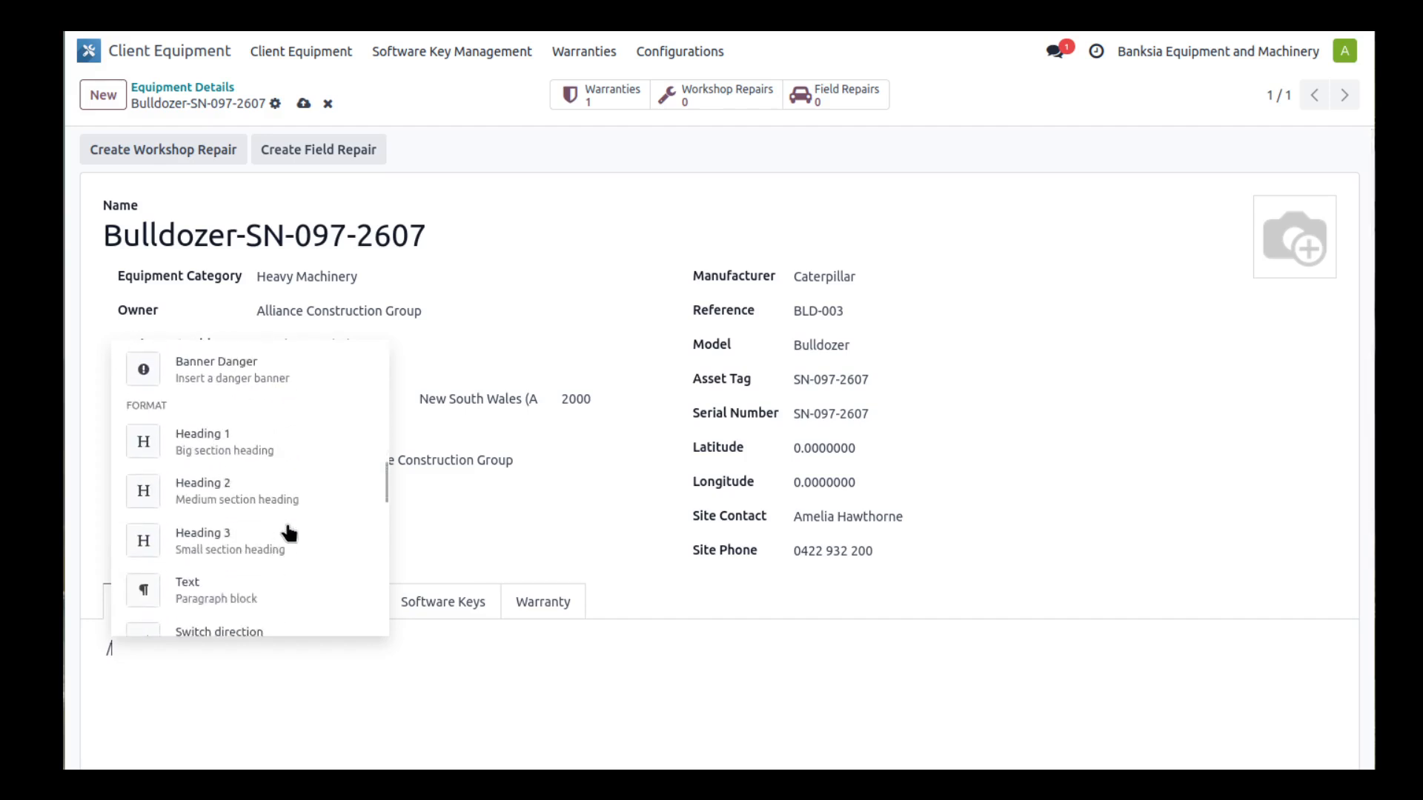
pyautogui.scroll(-2, 289, 533)
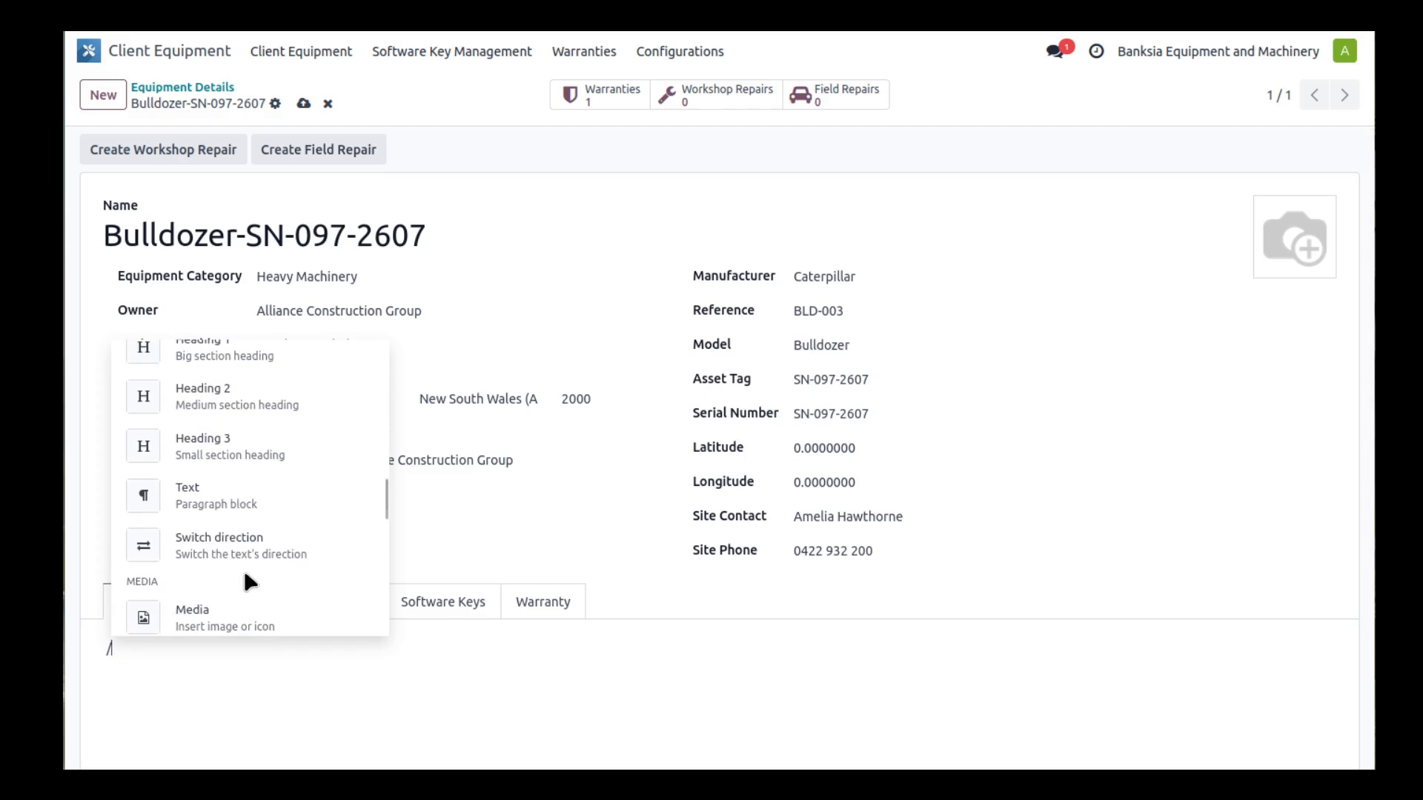
pyautogui.scroll(3, 255, 498)
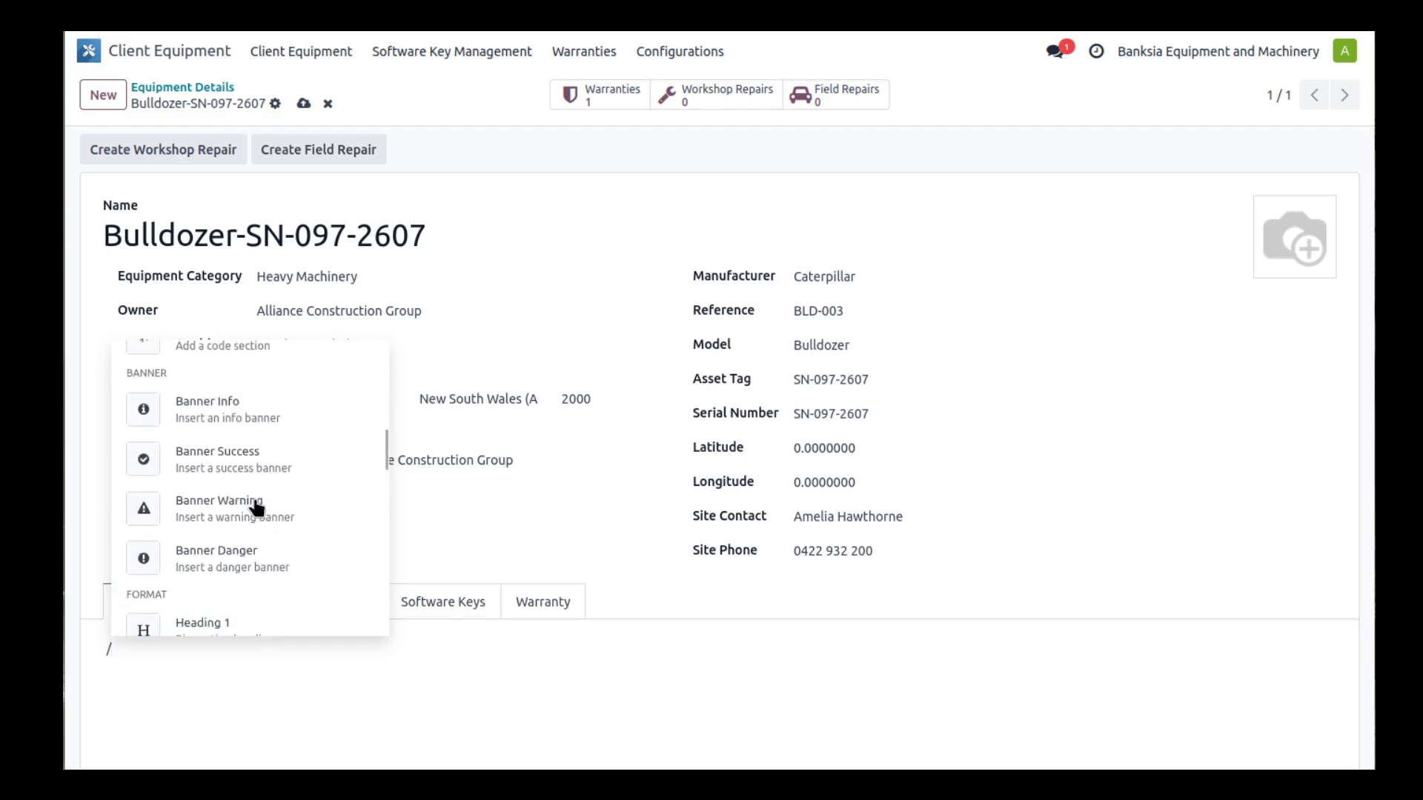
pyautogui.scroll(2, 256, 508)
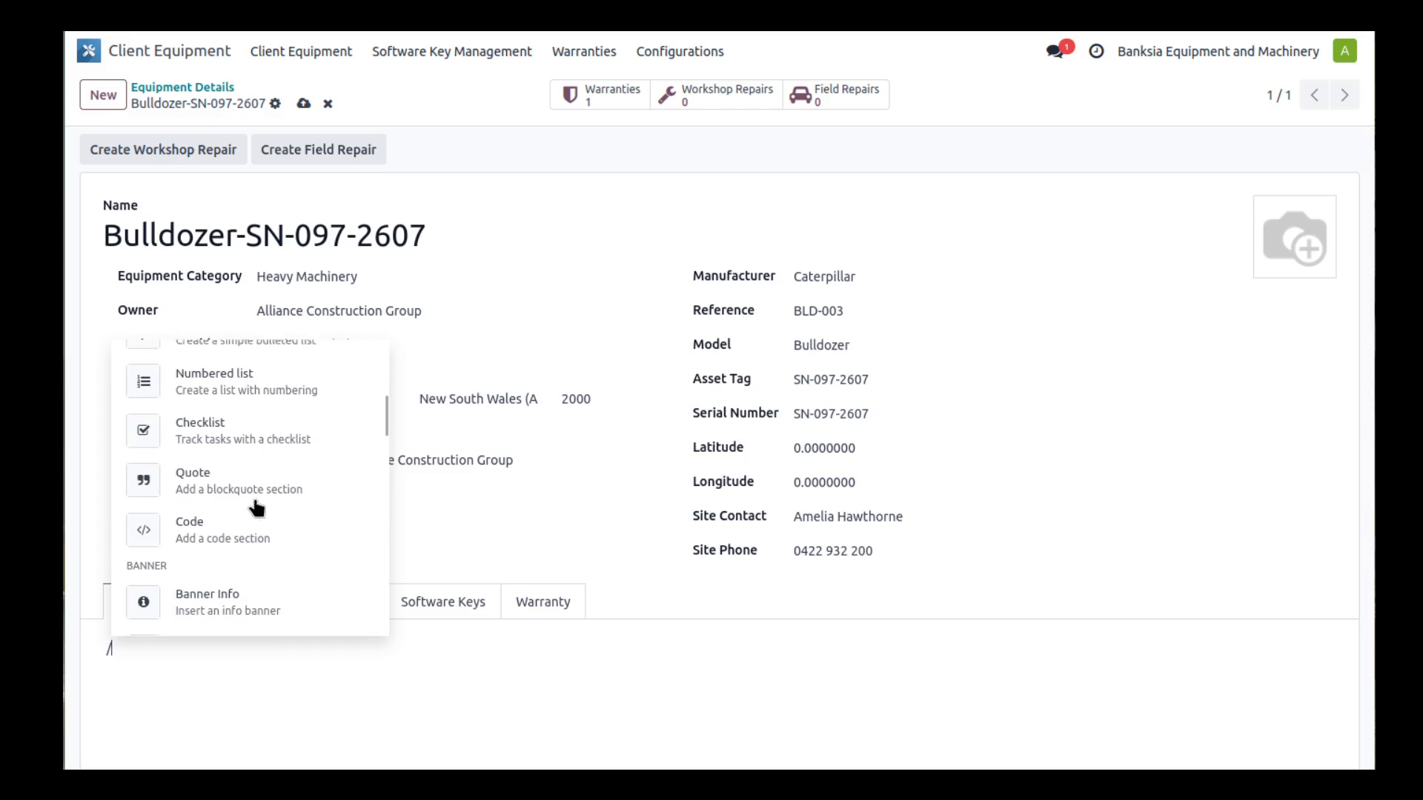
pyautogui.scroll(1, 256, 508)
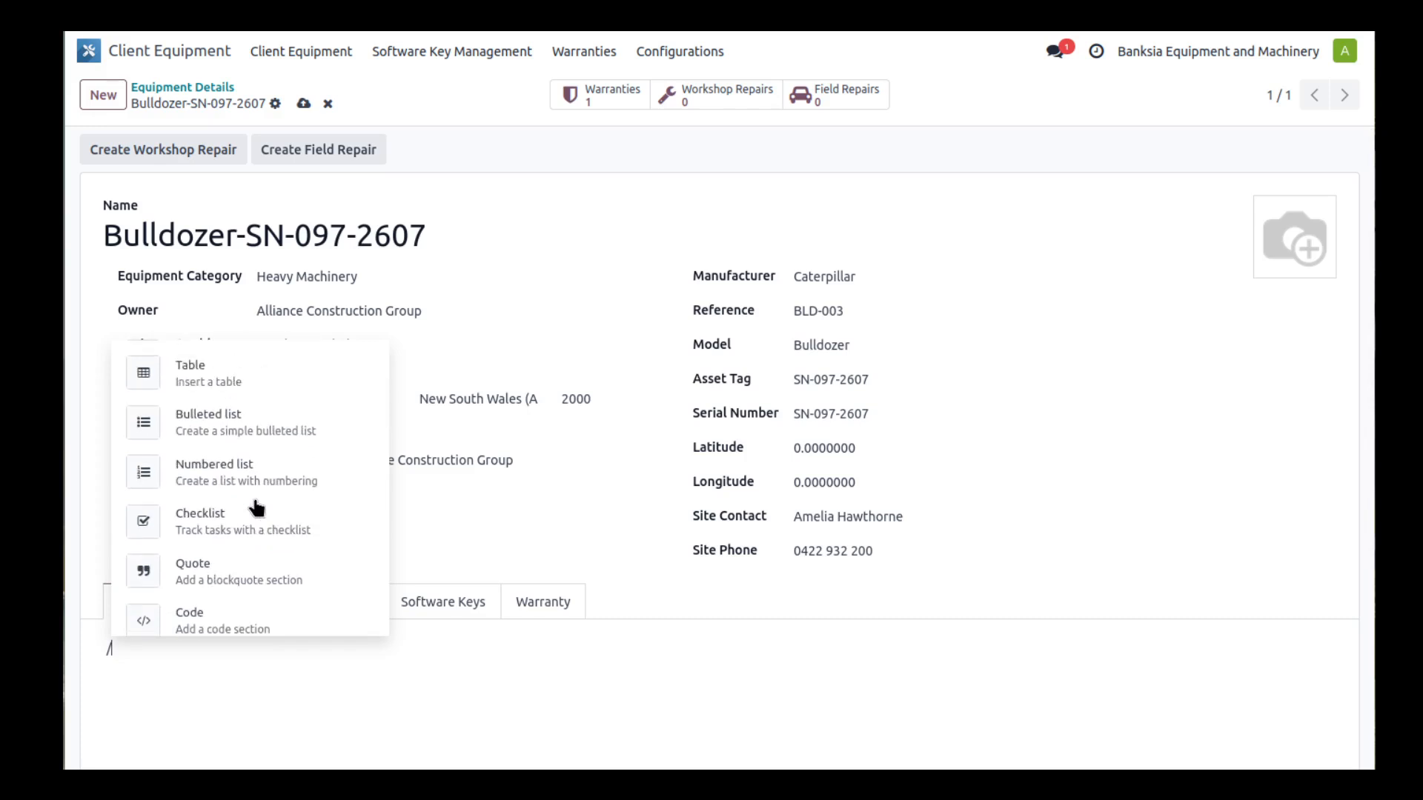
pyautogui.scroll(-3, 255, 555)
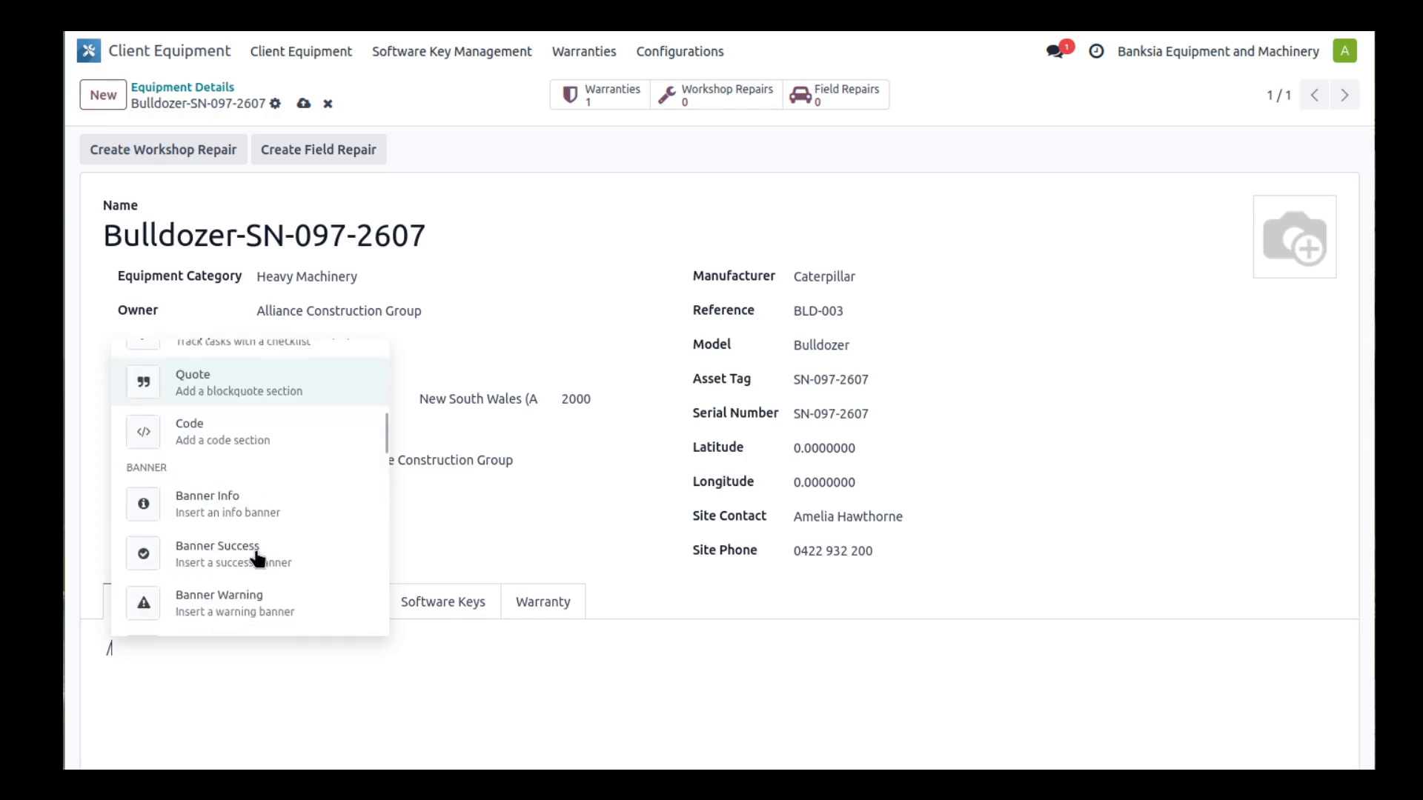
pyautogui.scroll(-1, 301, 581)
pyautogui.click(270, 654)
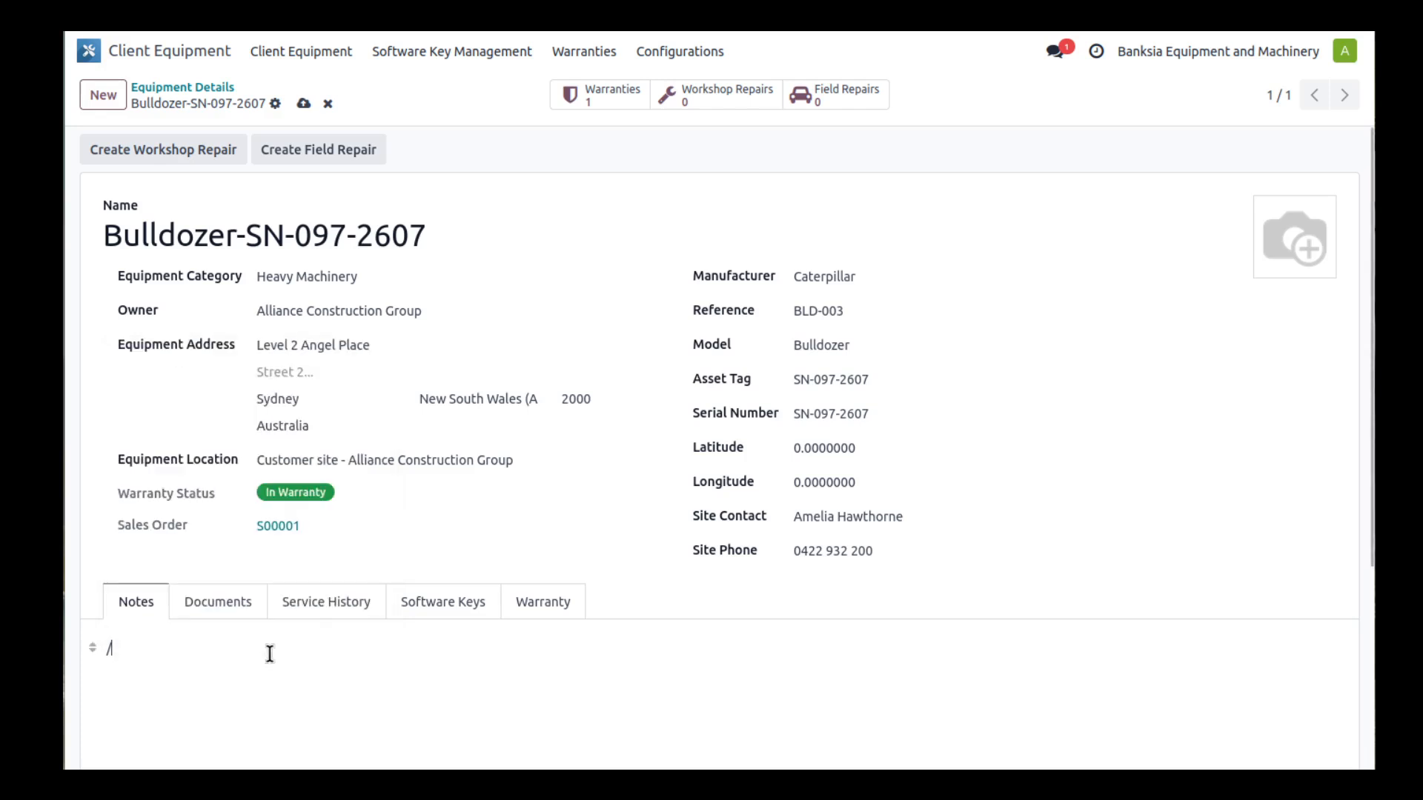
pyautogui.press('BackSpace')
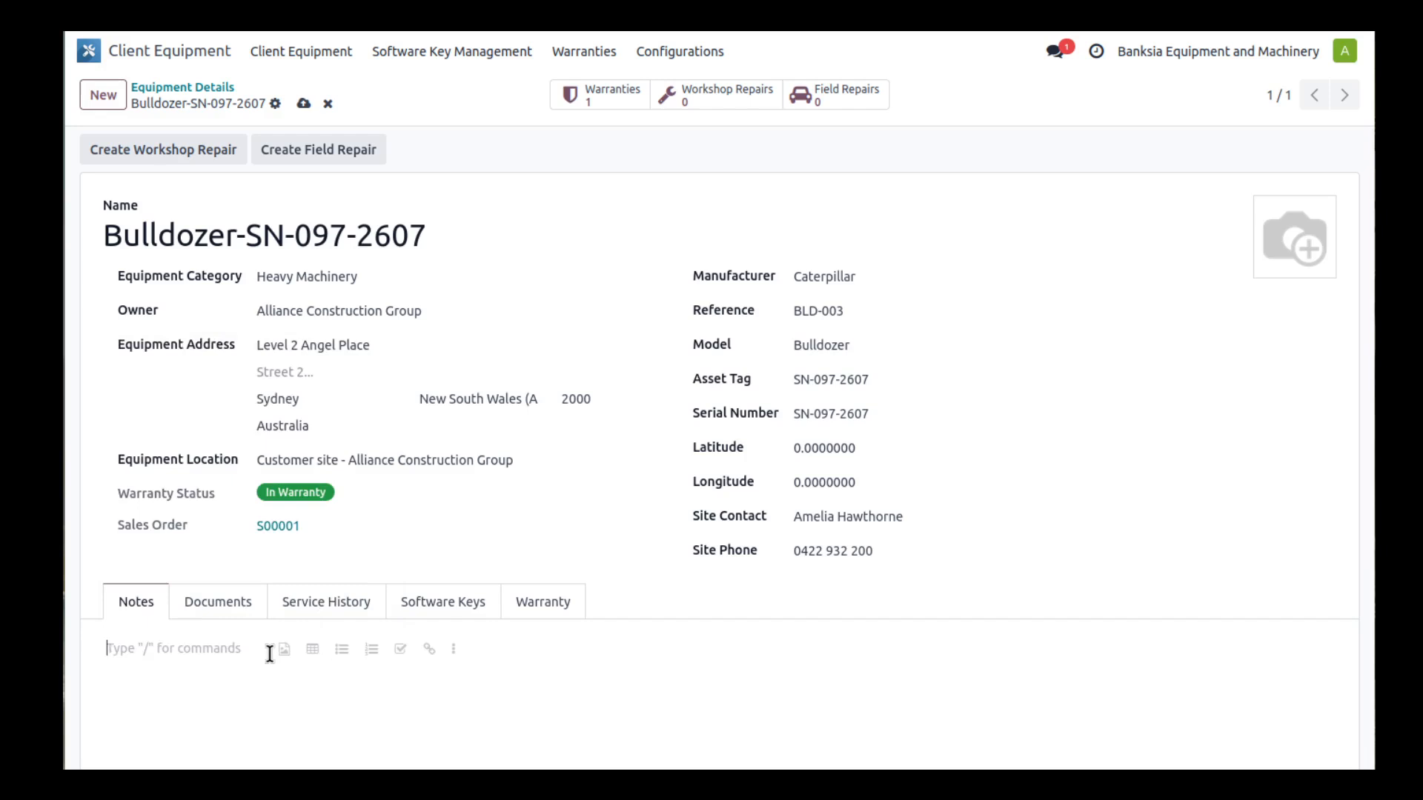
# Review the documents section and the service history of the Bulldozer equipment record.
pyautogui.click(228, 602)
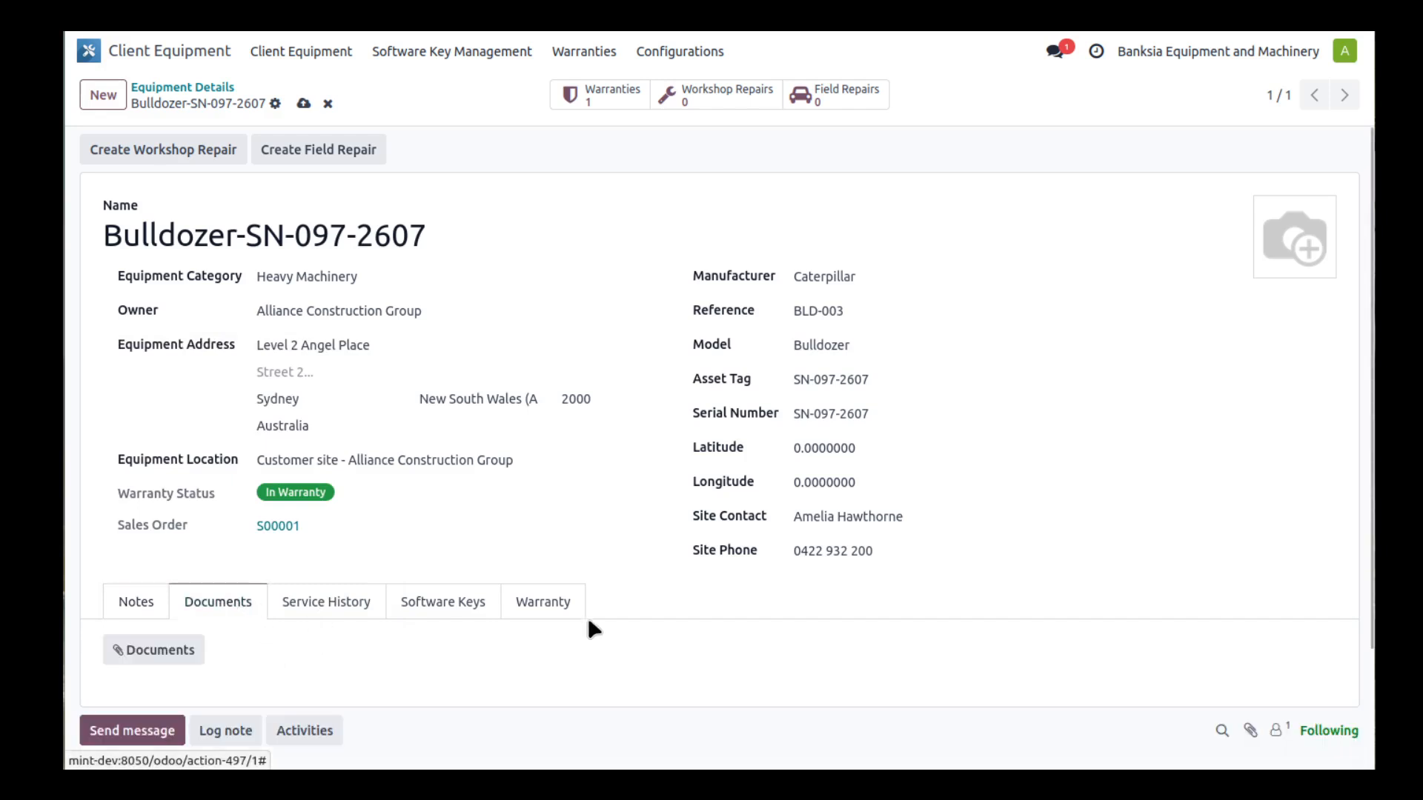
pyautogui.scroll(-1, 590, 622)
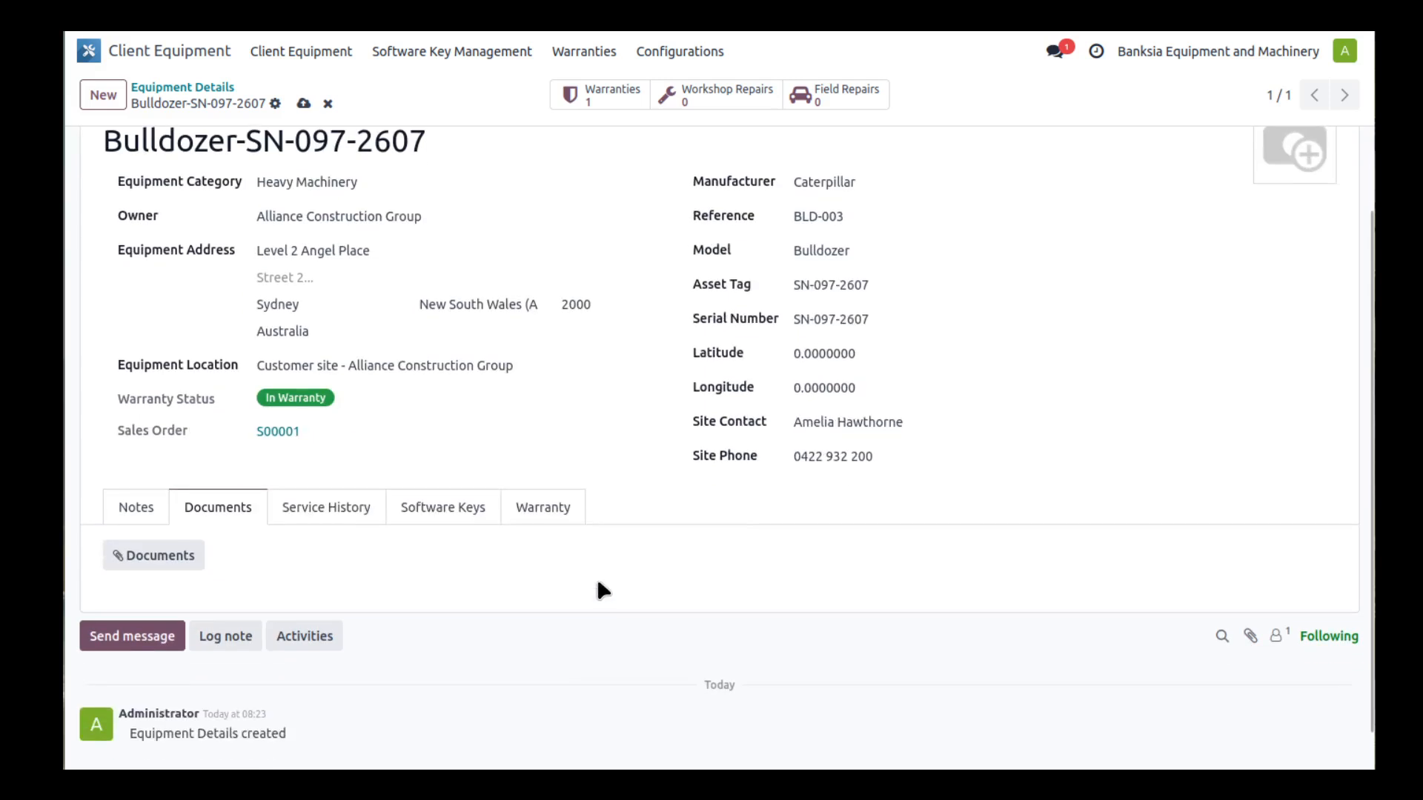
pyautogui.scroll(1, 598, 582)
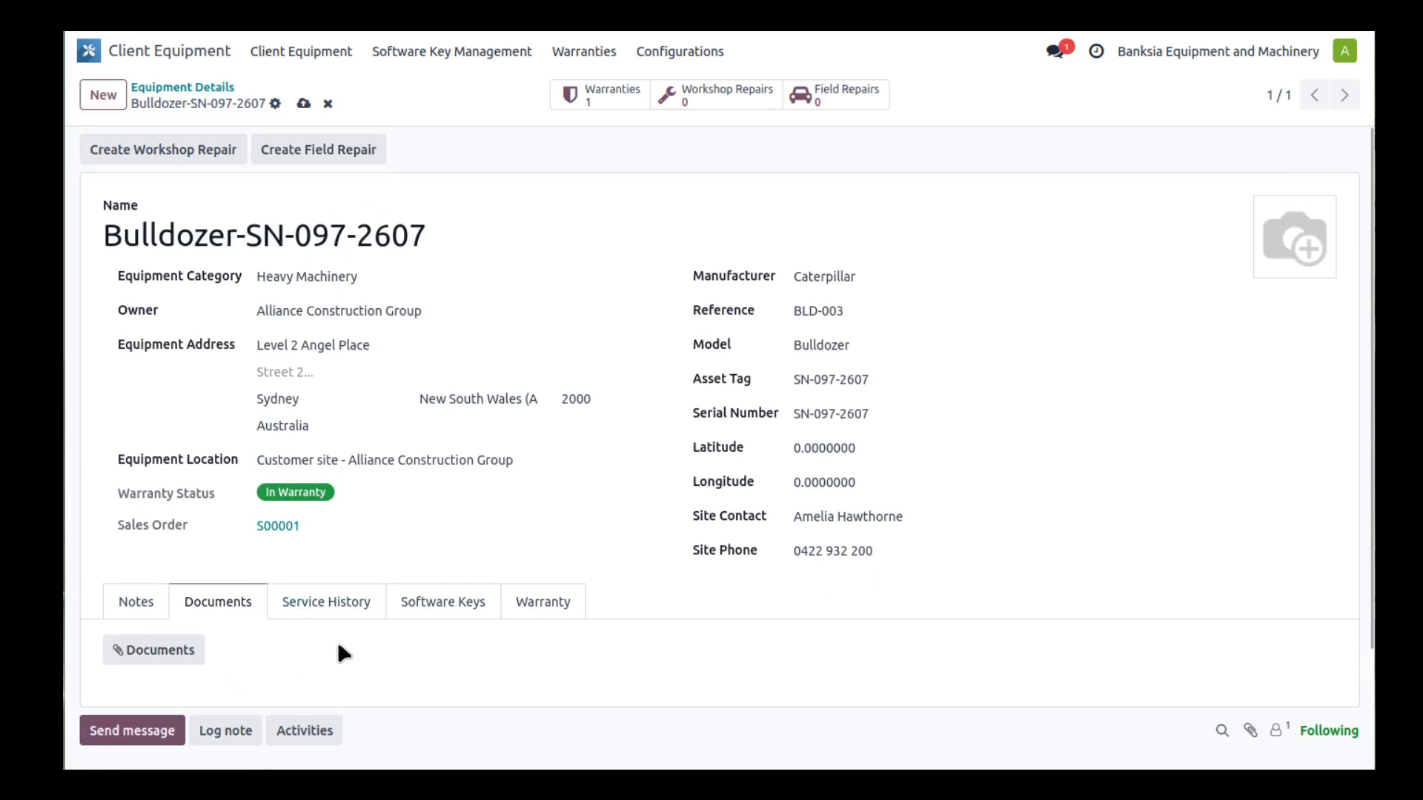
pyautogui.click(343, 603)
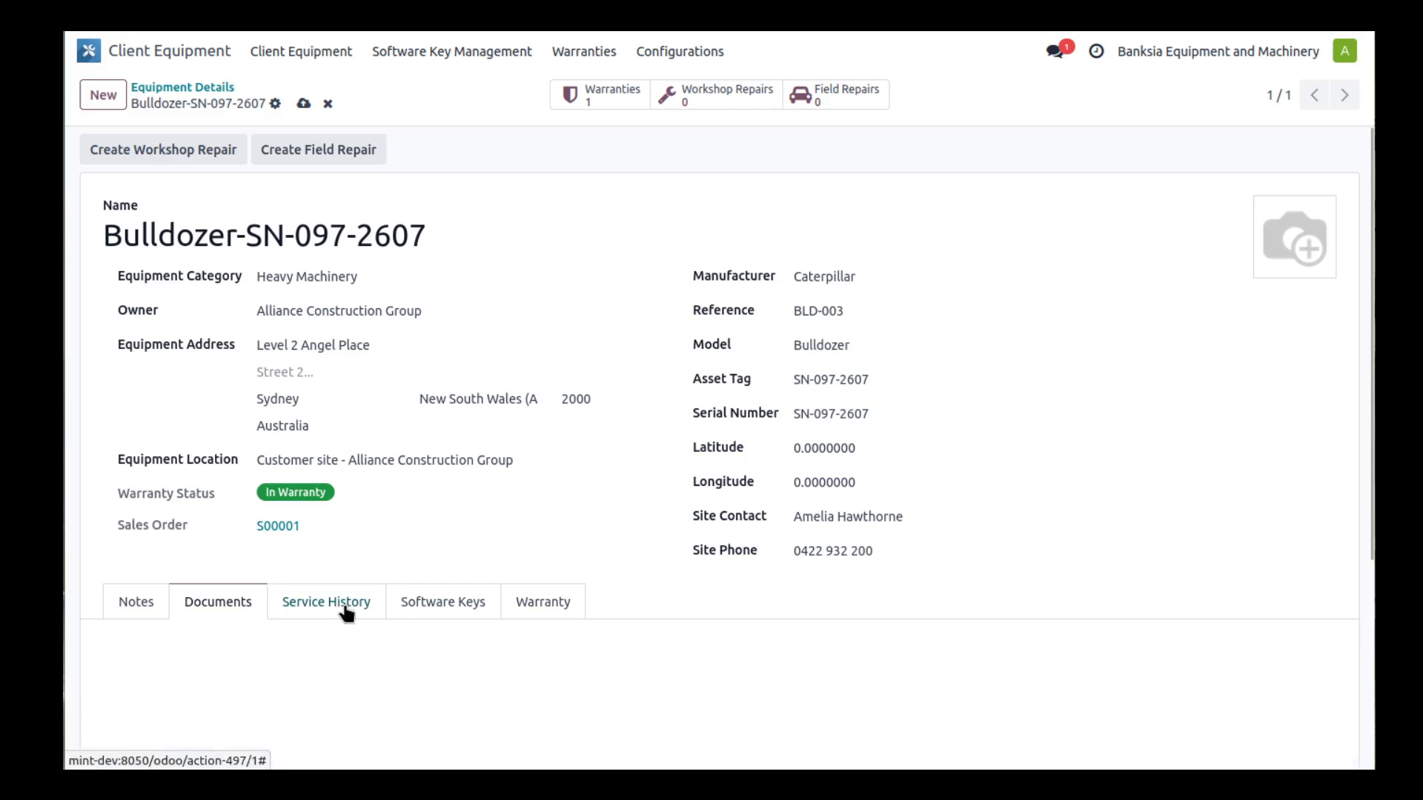
pyautogui.scroll(-3, 639, 585)
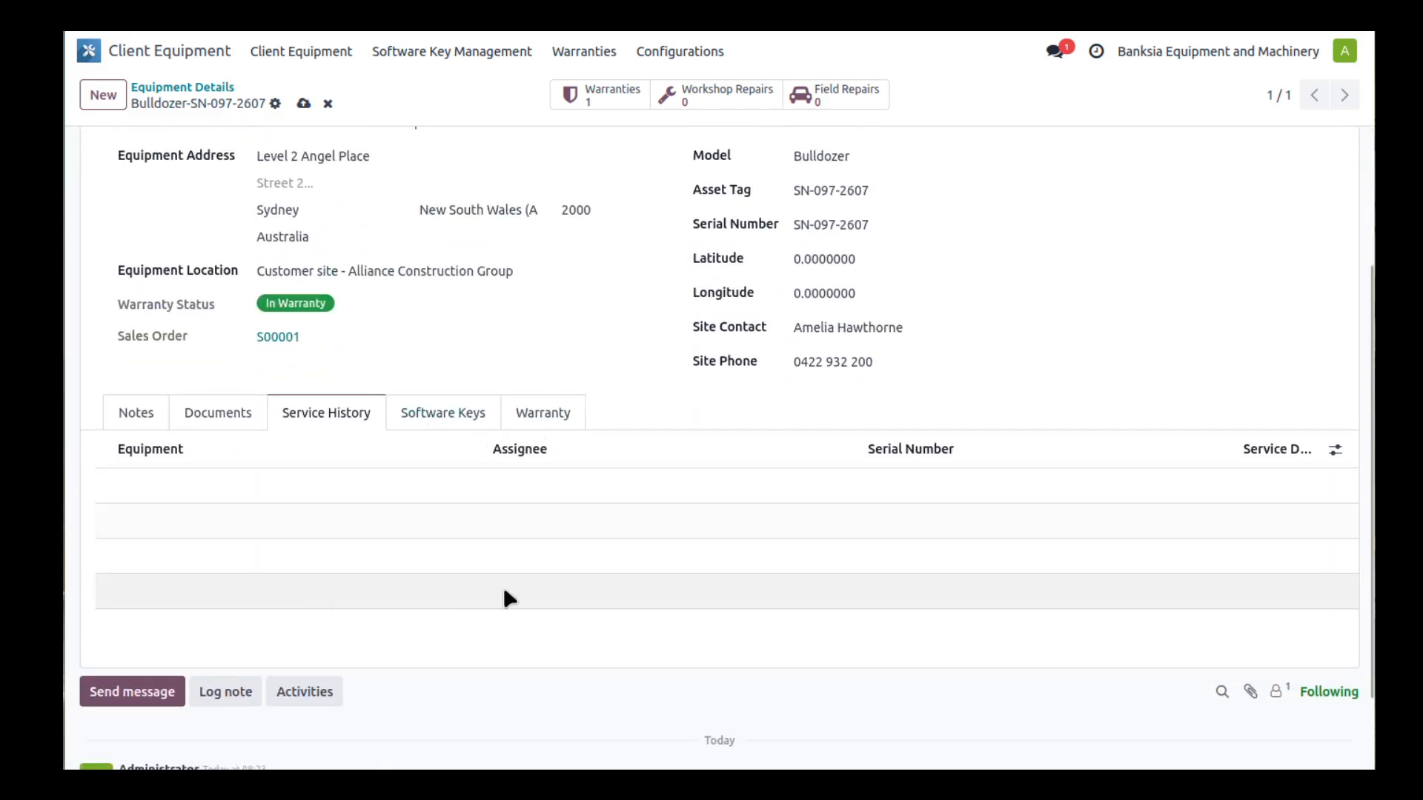
pyautogui.scroll(3, 505, 589)
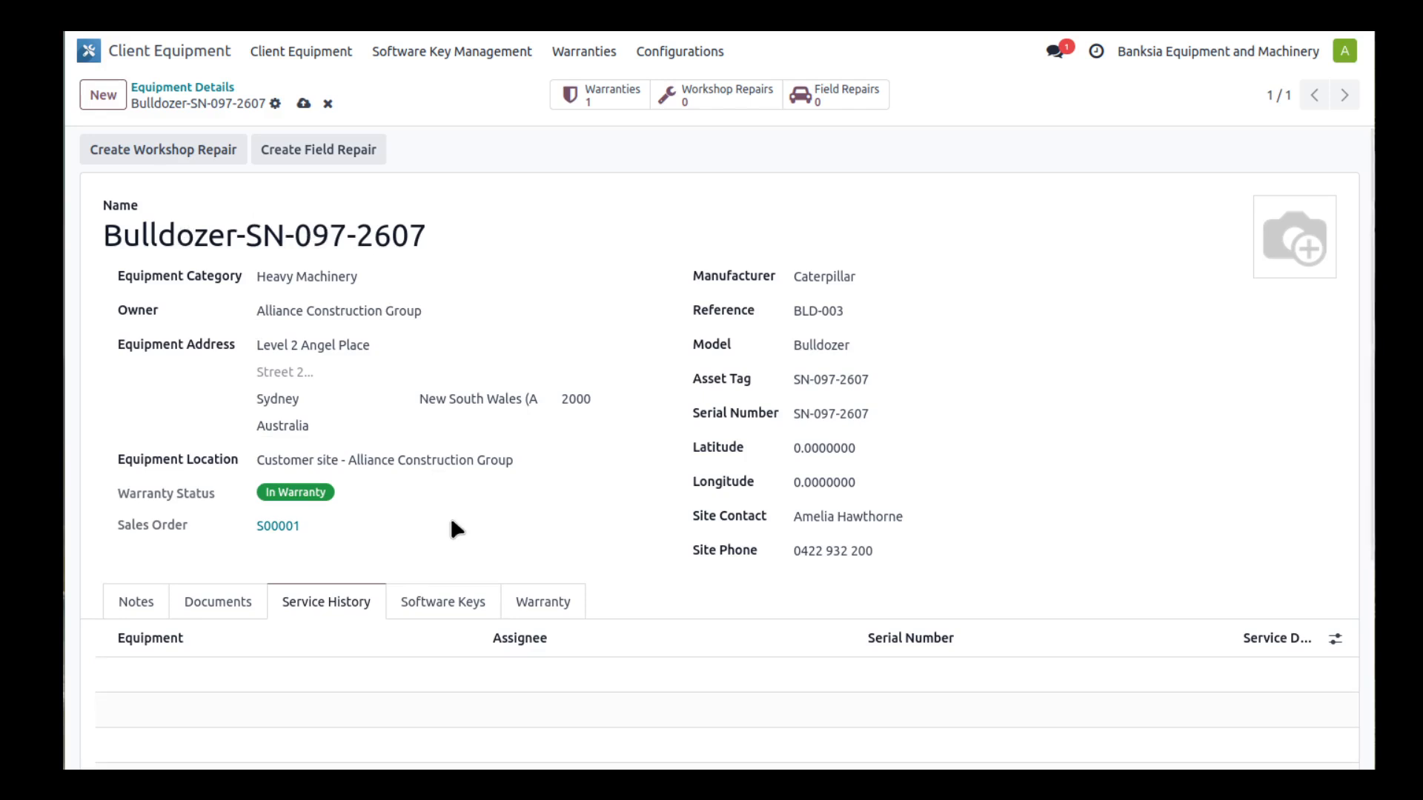
# Review the software keys and the warranty lines on the Bulldozer equipment record.
pyautogui.click(448, 605)
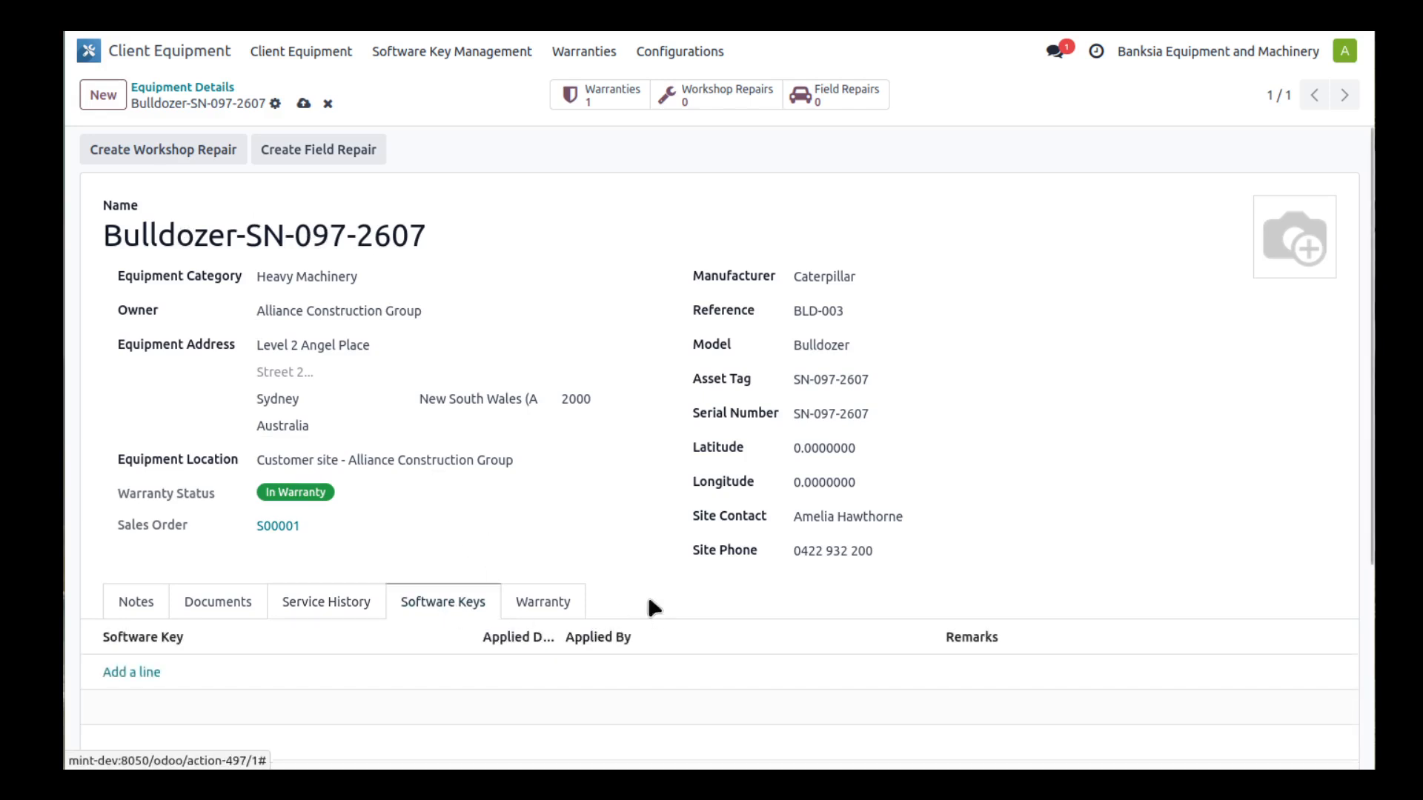
pyautogui.scroll(-3, 623, 584)
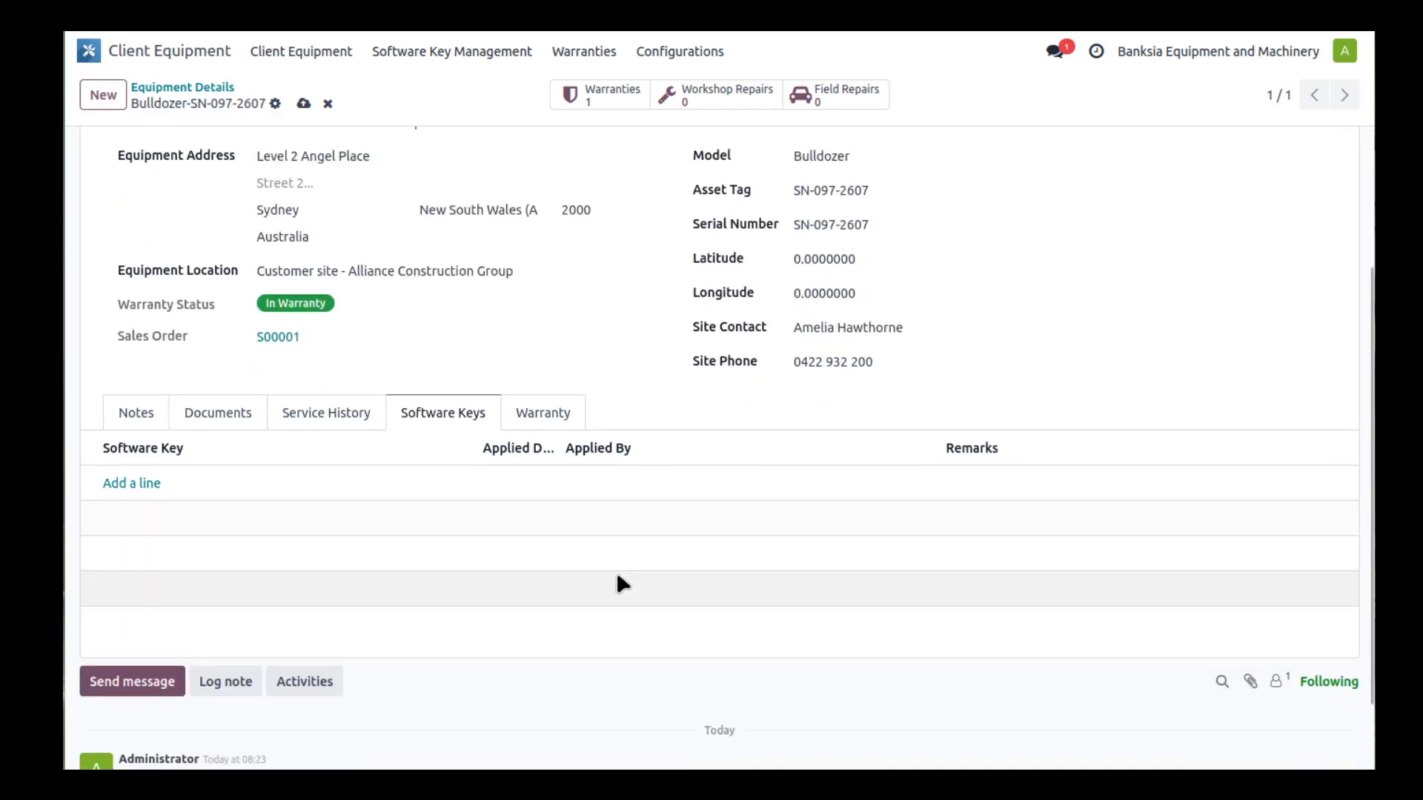
pyautogui.scroll(2, 619, 582)
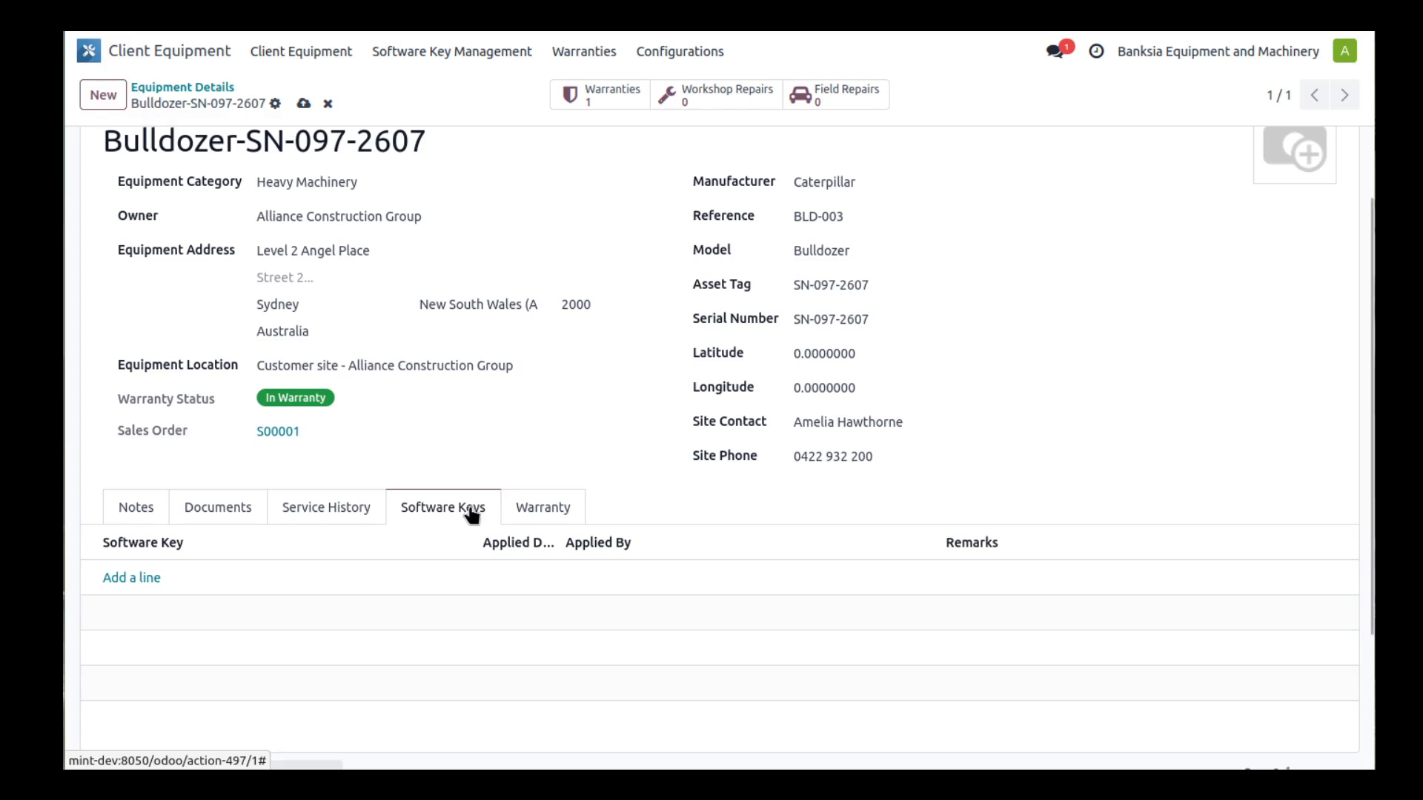
pyautogui.scroll(2, 472, 511)
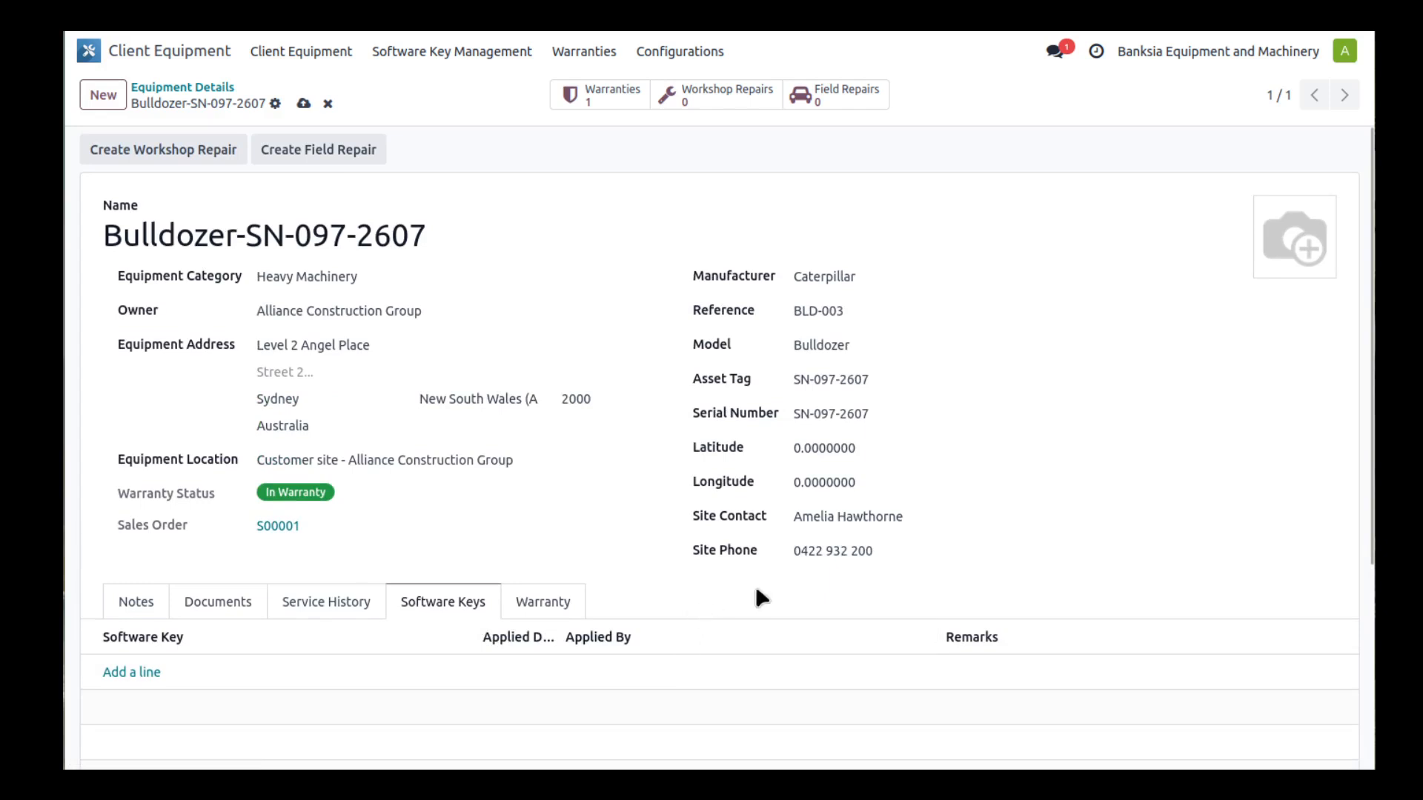
pyautogui.click(546, 602)
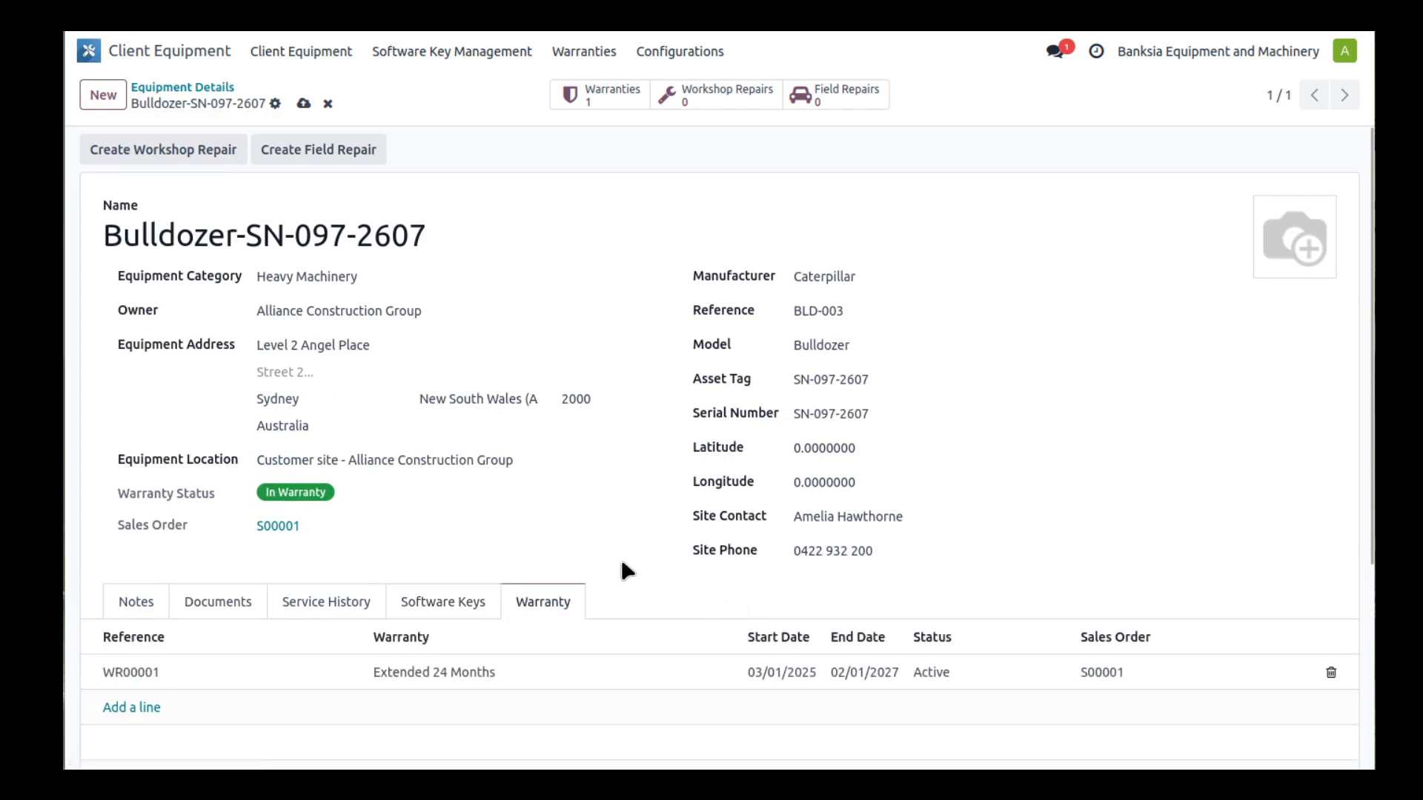
pyautogui.scroll(-2, 624, 570)
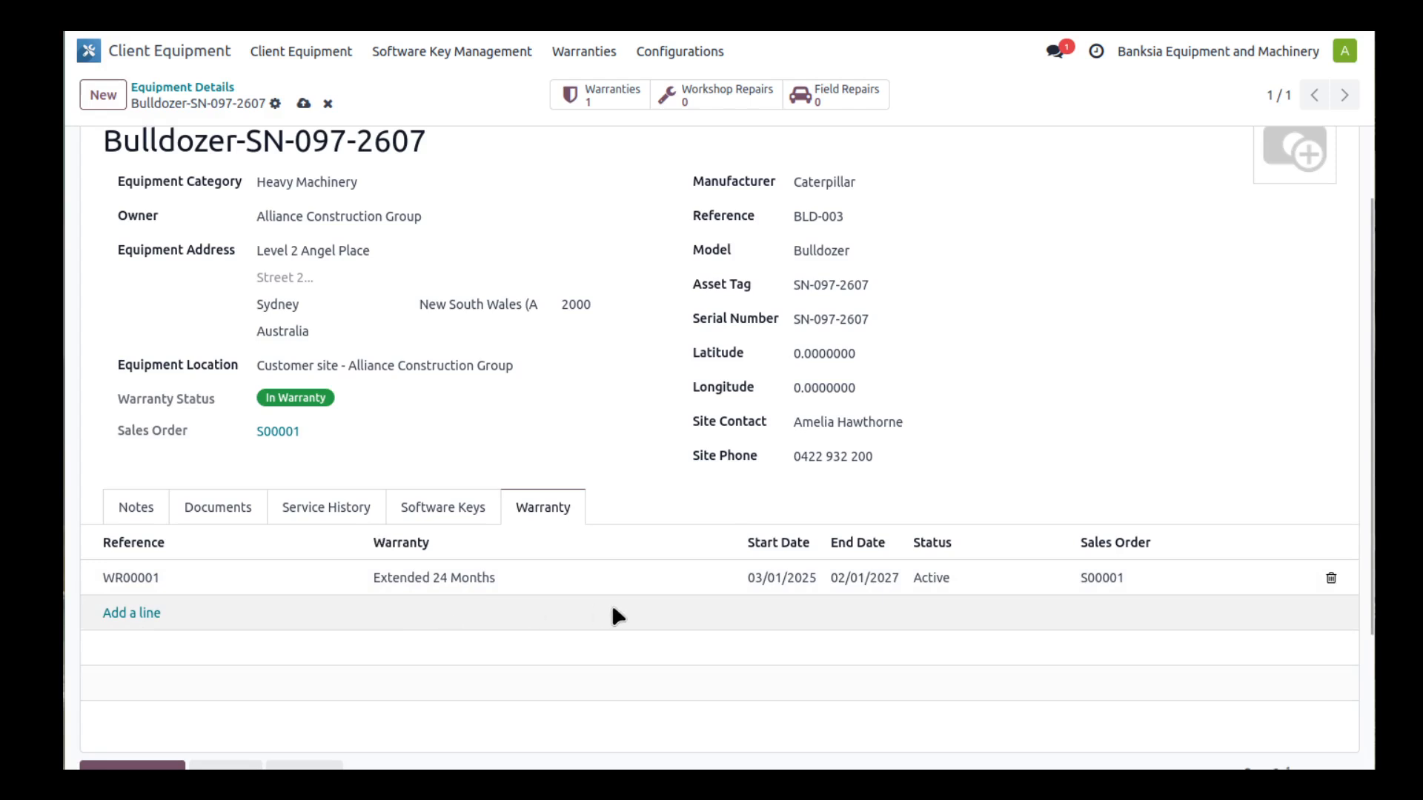
pyautogui.scroll(2, 570, 637)
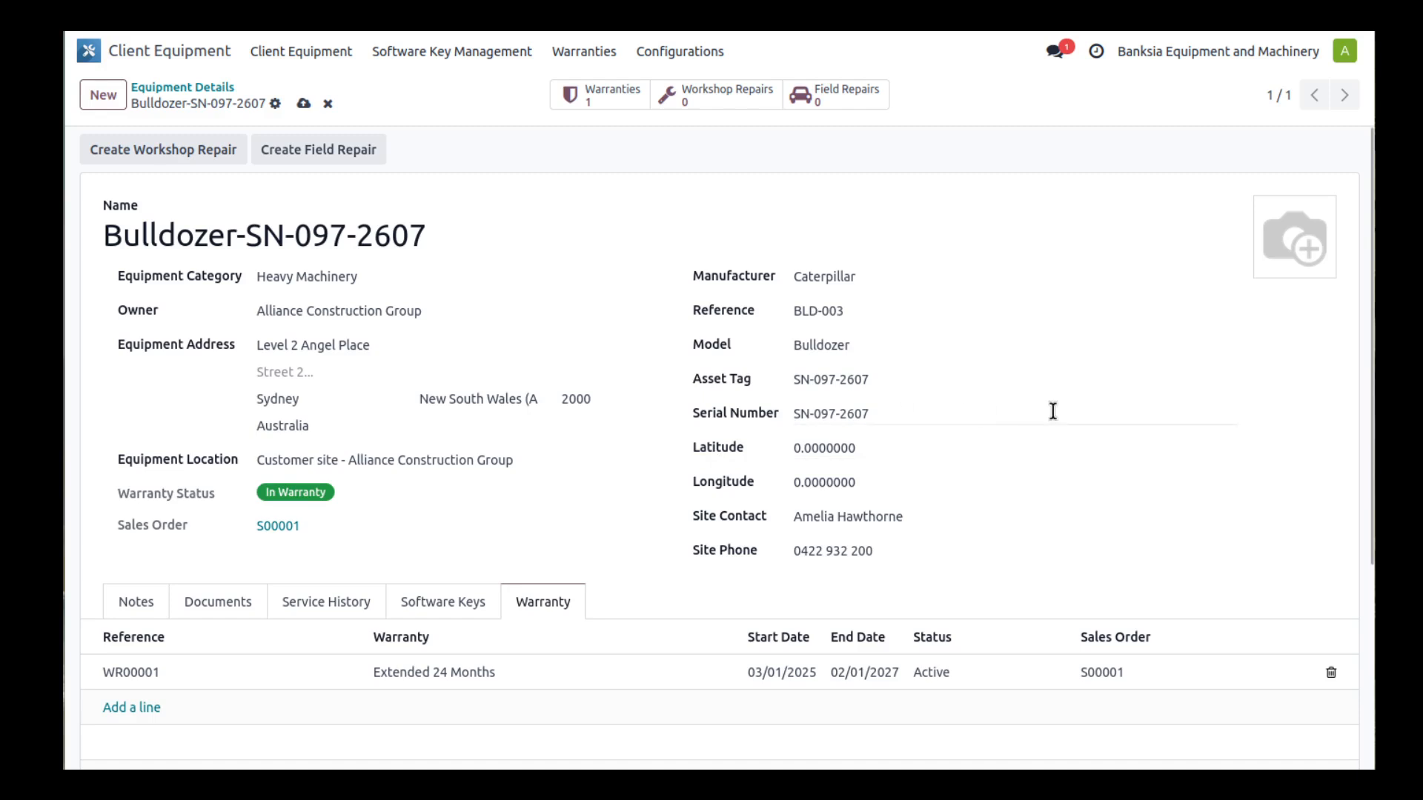
# Reopen Alliance Construction Group's Bulldozer record from the Client Equipment list, then return to the app overview.
pyautogui.click(89, 51)
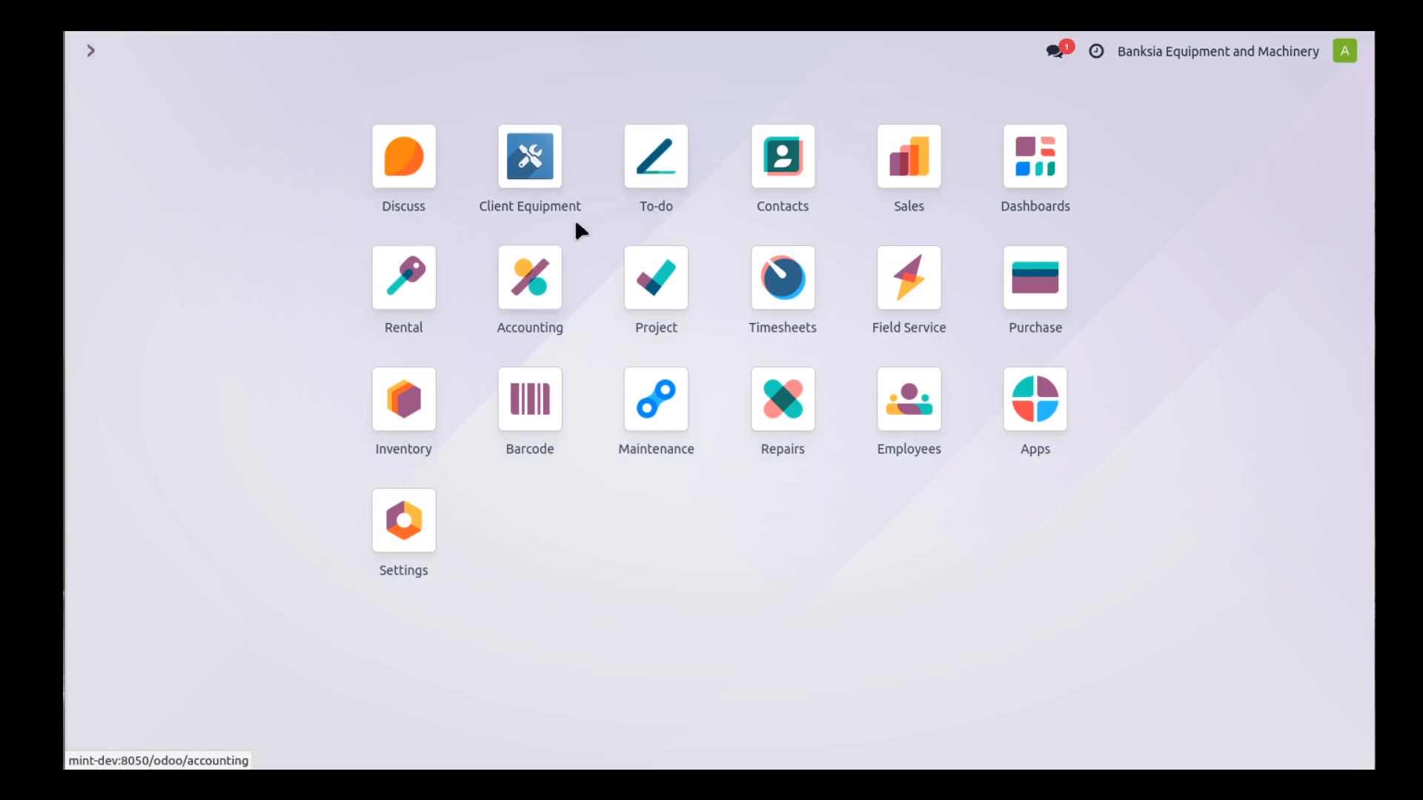
pyautogui.click(527, 192)
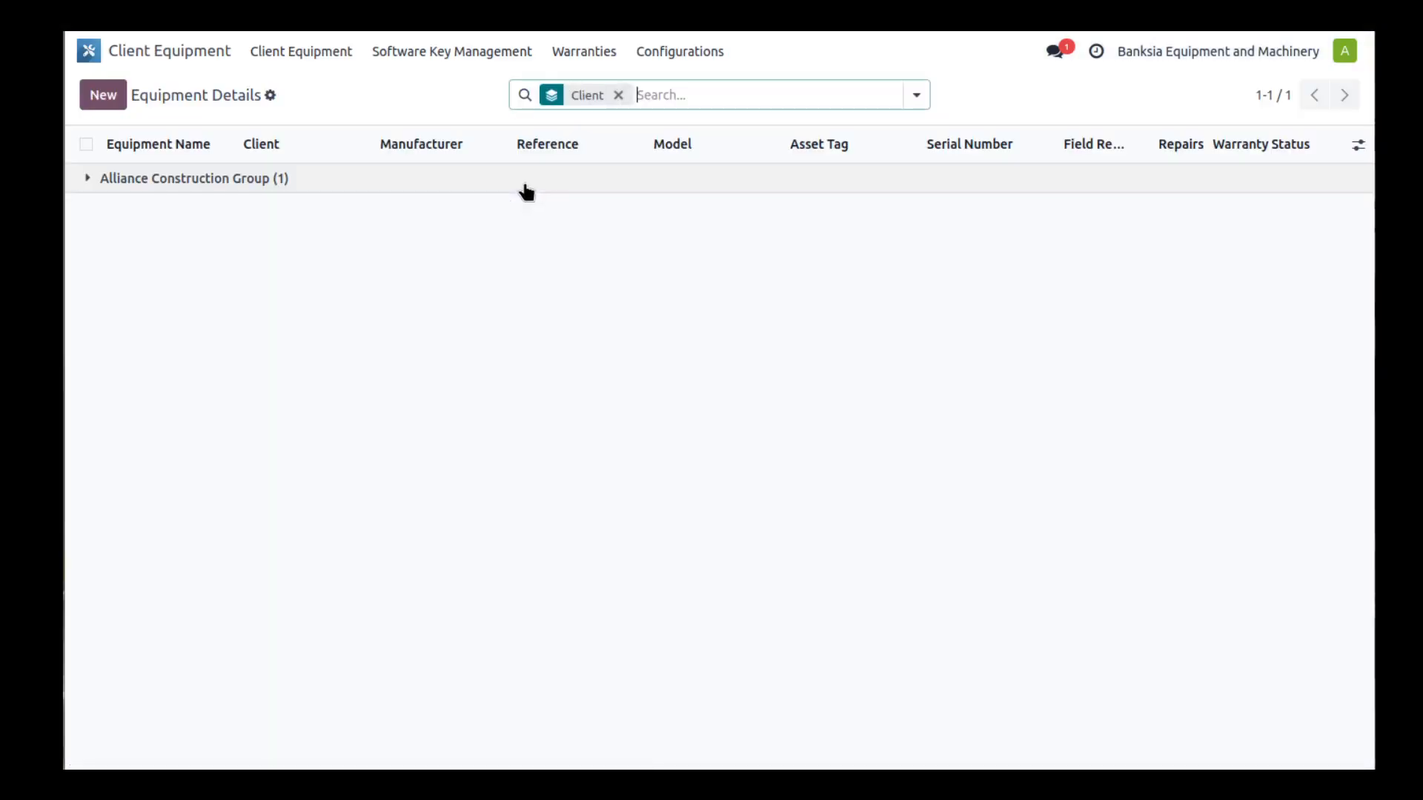
pyautogui.click(230, 183)
pyautogui.click(257, 222)
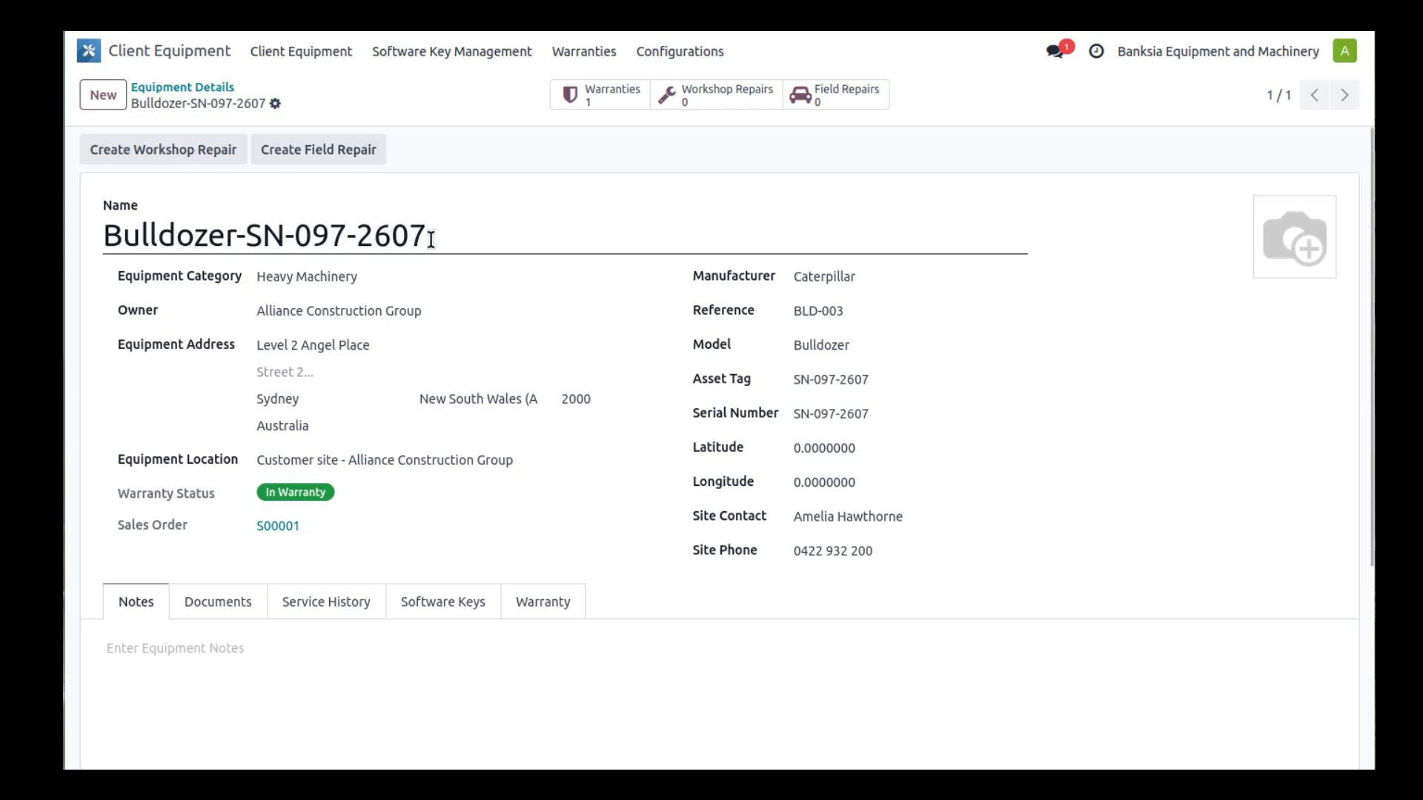
pyautogui.click(89, 49)
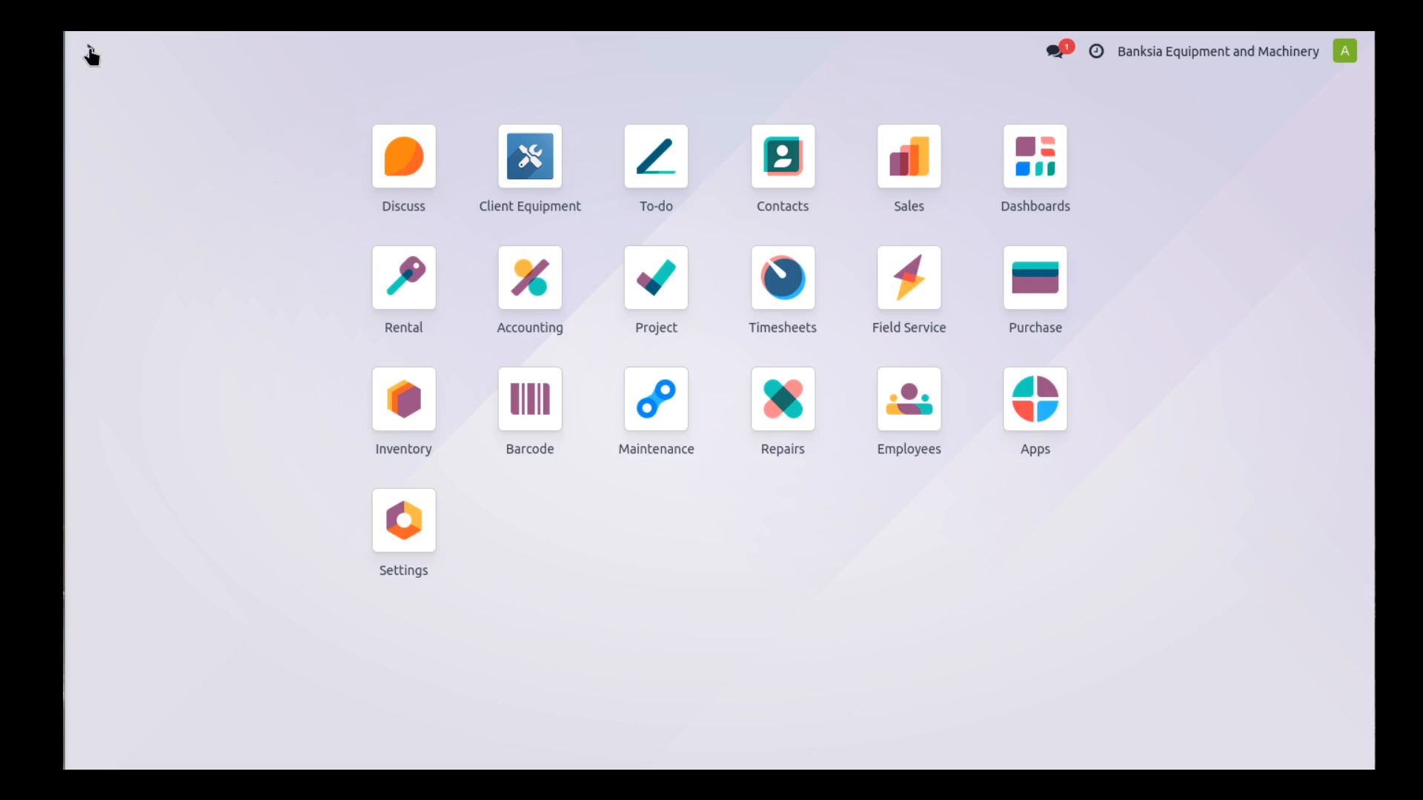